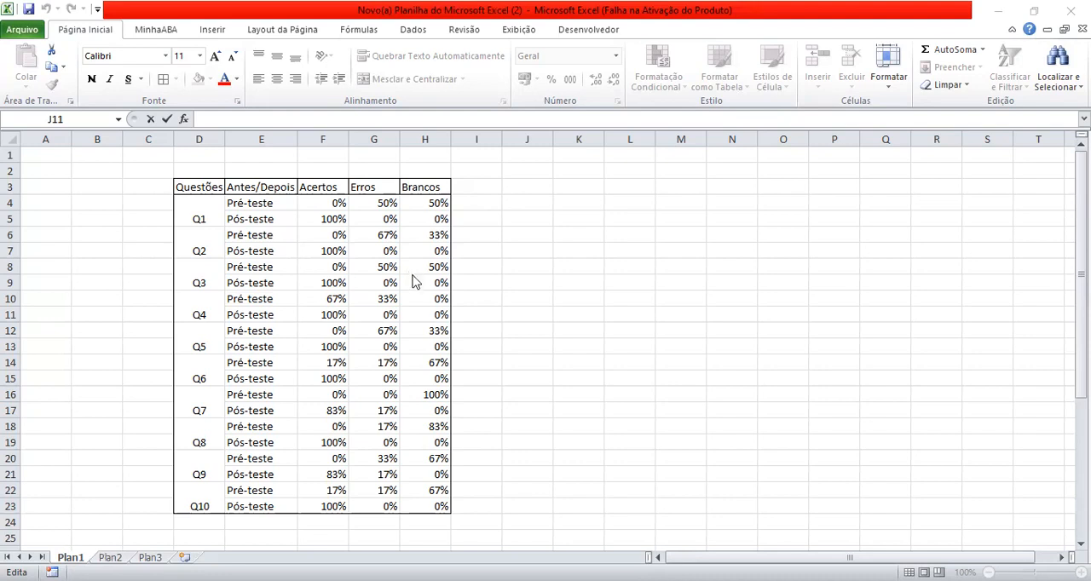
- Examine the table's pre-test and post-test rows and its Acertos, Erros and Brancos columns
{"action": "left_click", "coordinate": [245, 209]}
{"action": "left_click", "coordinate": [251, 227]}
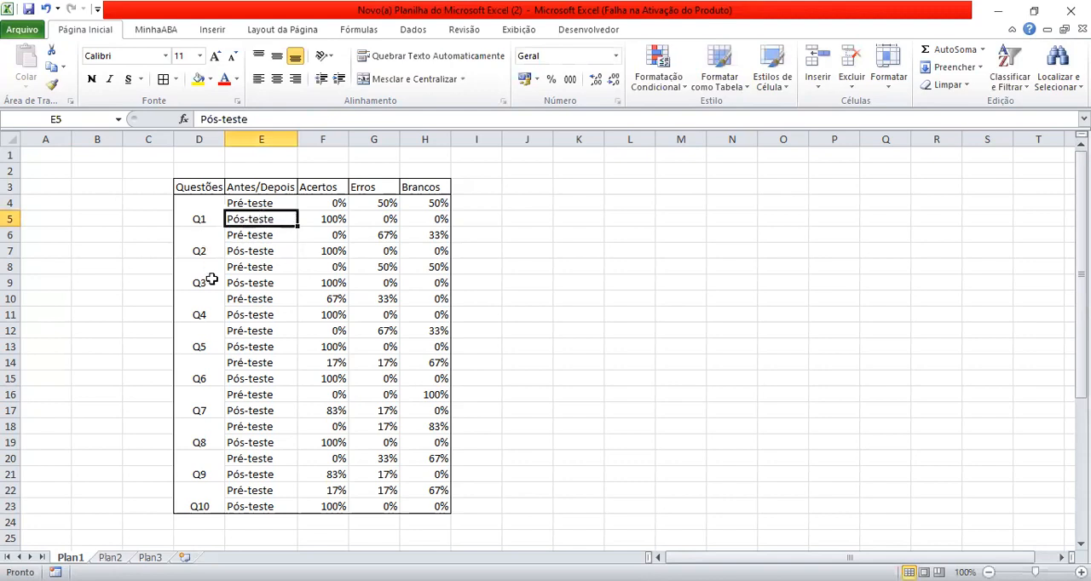
{"action": "left_click", "coordinate": [308, 205]}
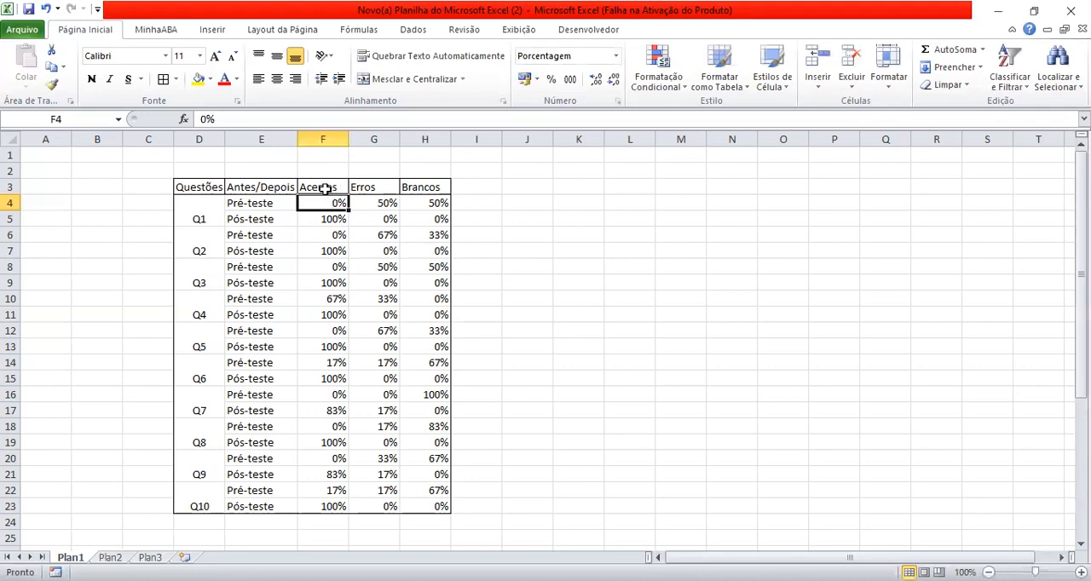
{"action": "left_click", "coordinate": [324, 185]}
{"action": "left_click", "coordinate": [365, 188]}
{"action": "left_click", "coordinate": [424, 188]}
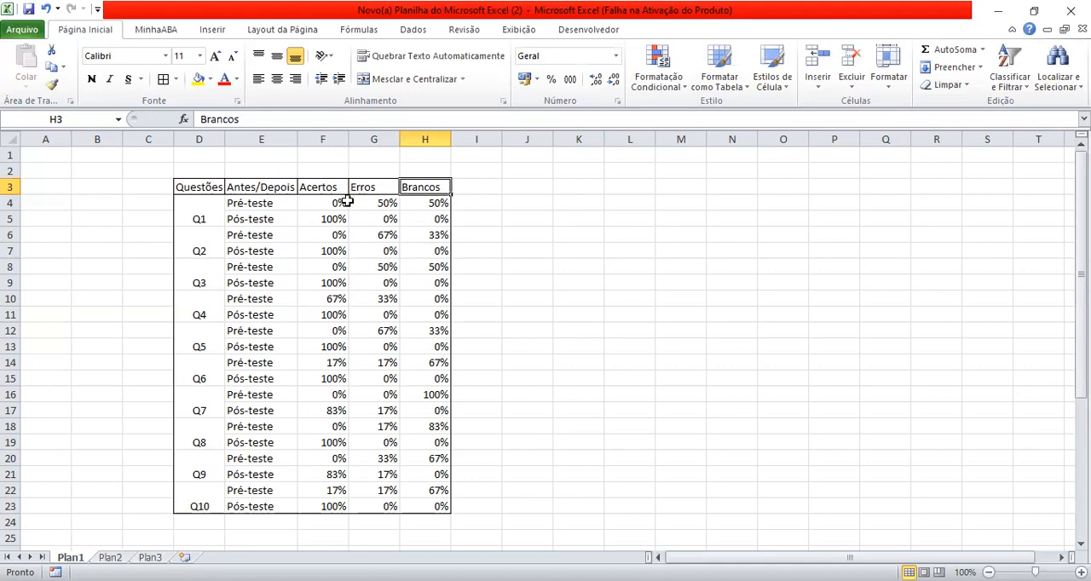
{"action": "left_click", "coordinate": [509, 220]}
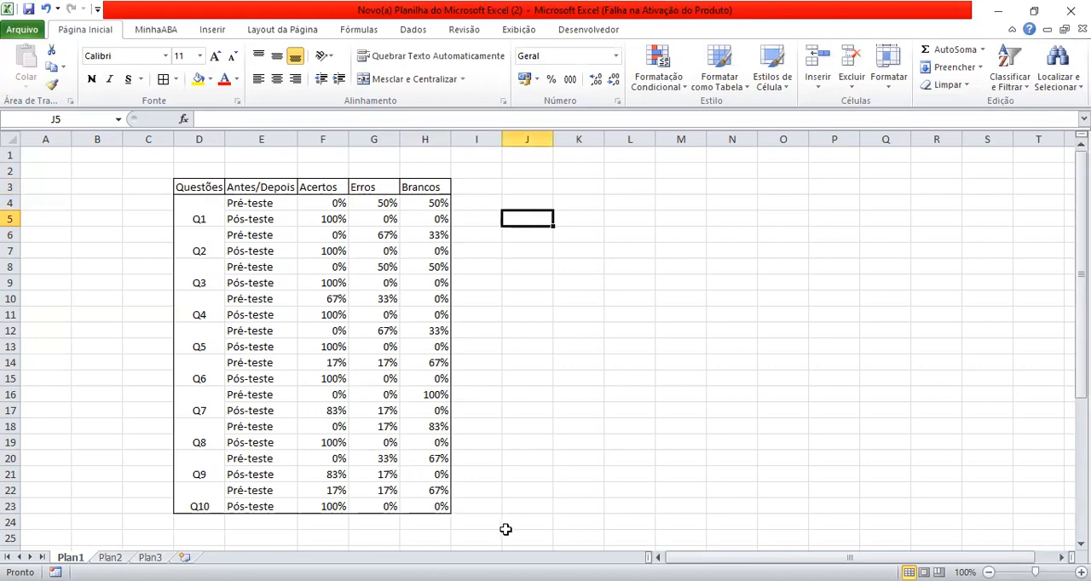
{"action": "left_click", "coordinate": [519, 188]}
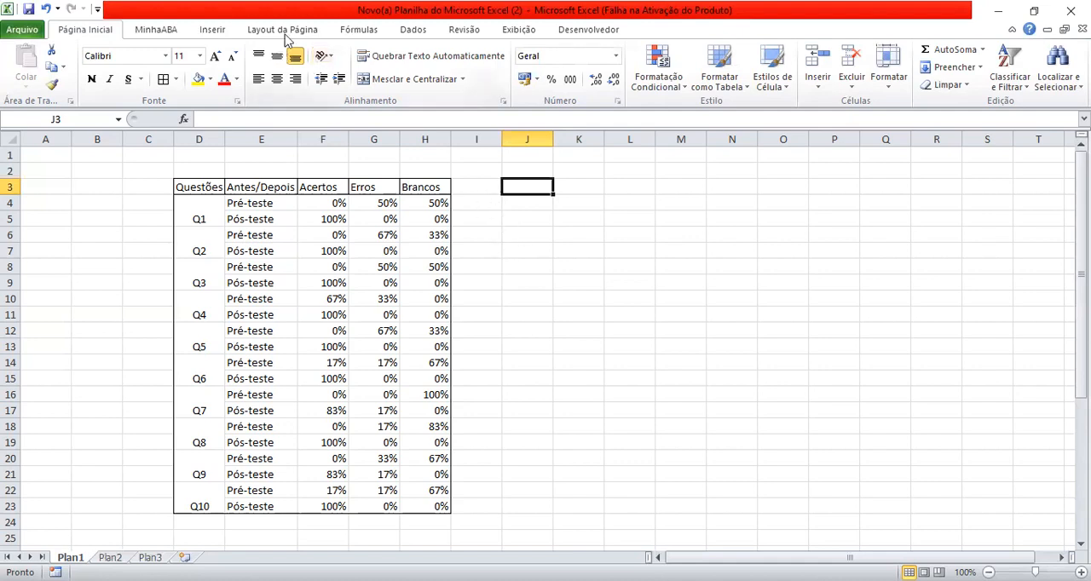
- Insert an empty 2D 100% stacked bar chart from blank cell J4 and place it beside the table, clear of the data
{"action": "left_click", "coordinate": [215, 31]}
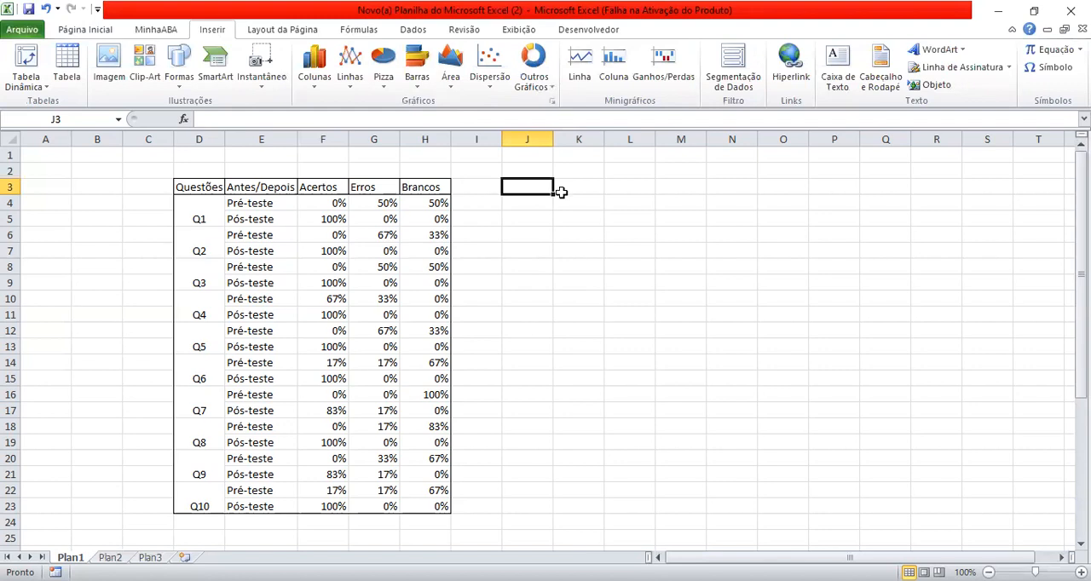
{"action": "left_click", "coordinate": [515, 209]}
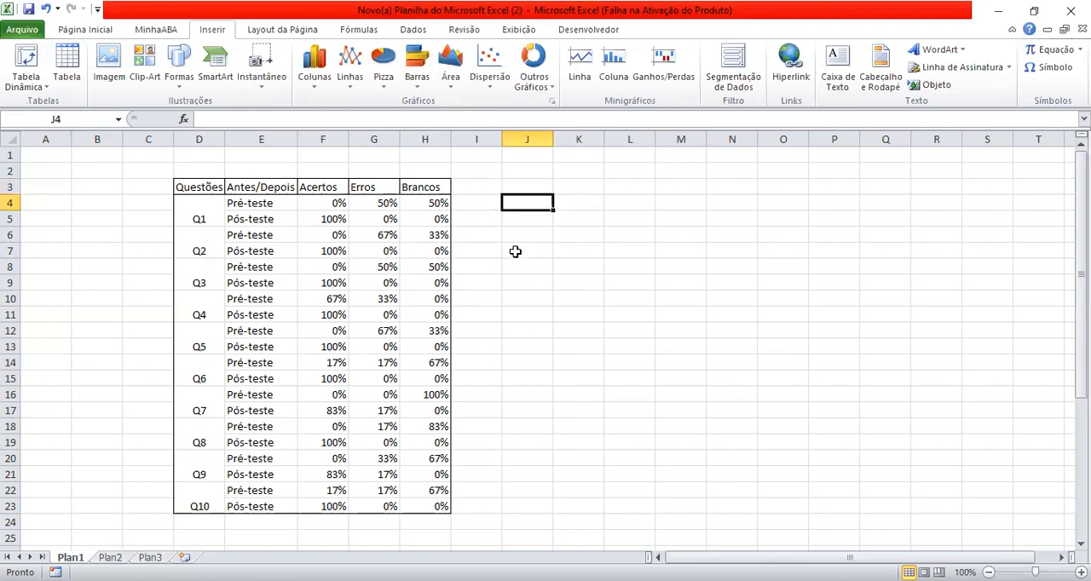
{"action": "left_click", "coordinate": [508, 220]}
{"action": "left_click", "coordinate": [514, 205]}
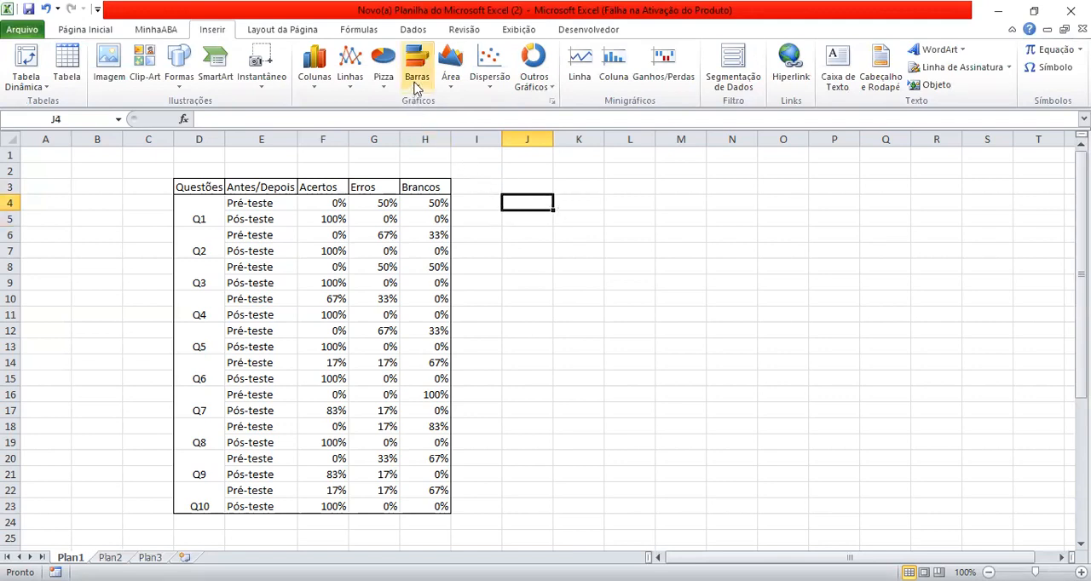
{"action": "left_click", "coordinate": [417, 85]}
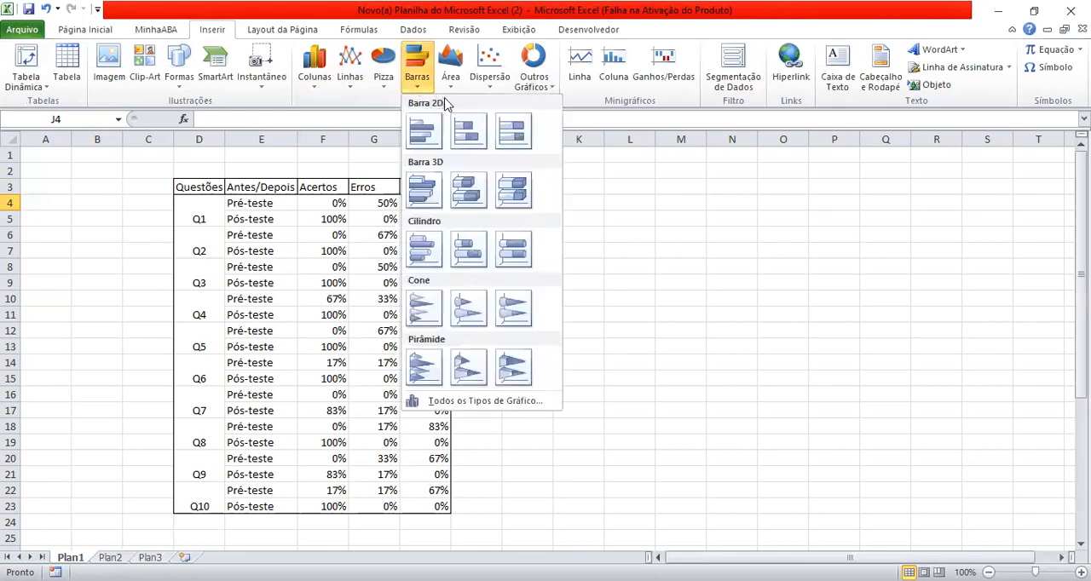
{"action": "left_click", "coordinate": [513, 132]}
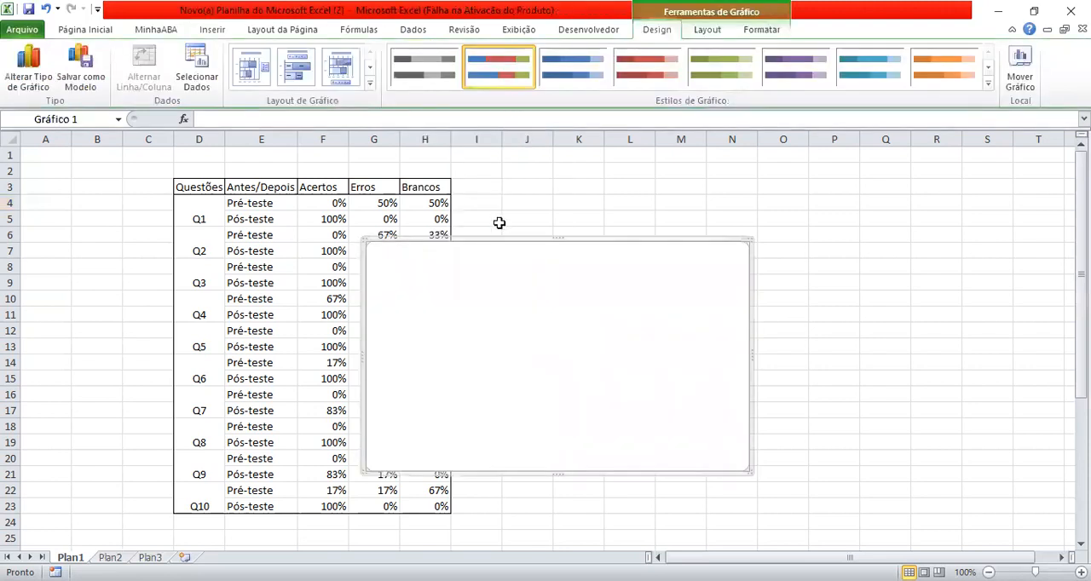
{"action": "left_click_drag", "start_coordinate": [505, 242], "coordinate": [645, 214]}
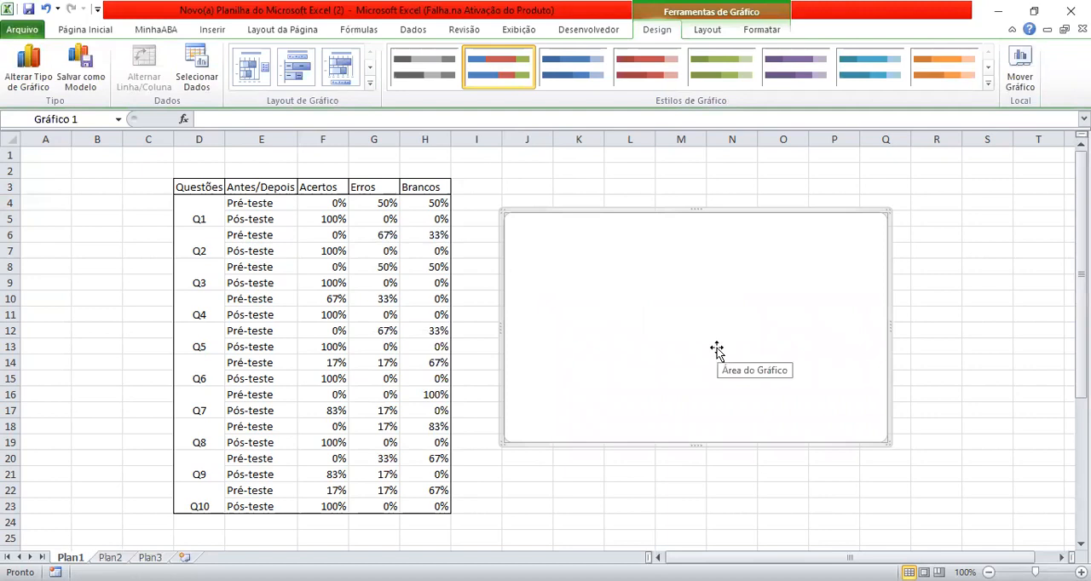
- Add a data series named Acertos to the empty chart, using the values in F4:F23
{"action": "right_click", "coordinate": [718, 355]}
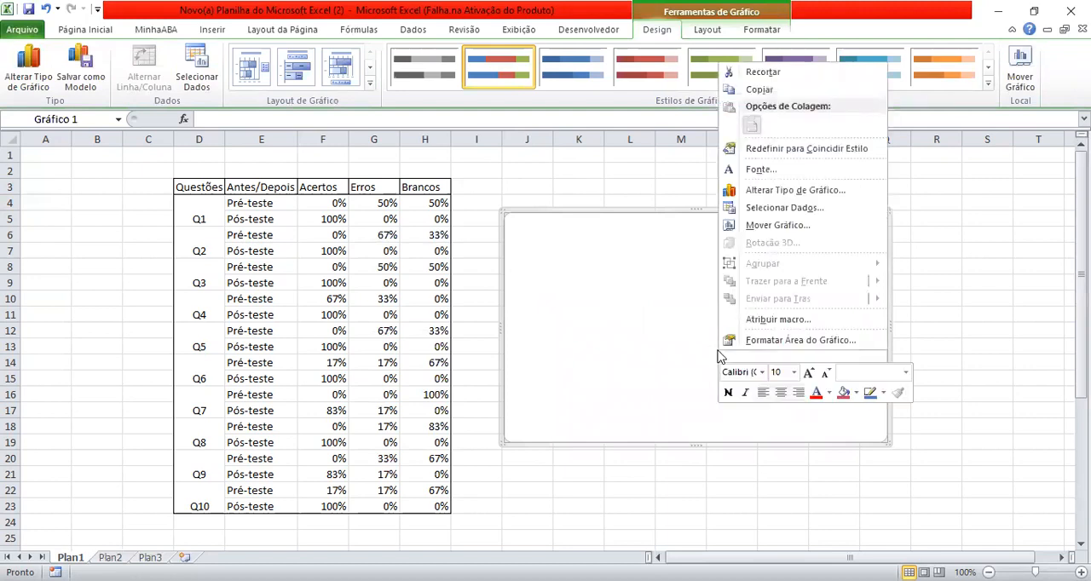
{"action": "left_click", "coordinate": [769, 210]}
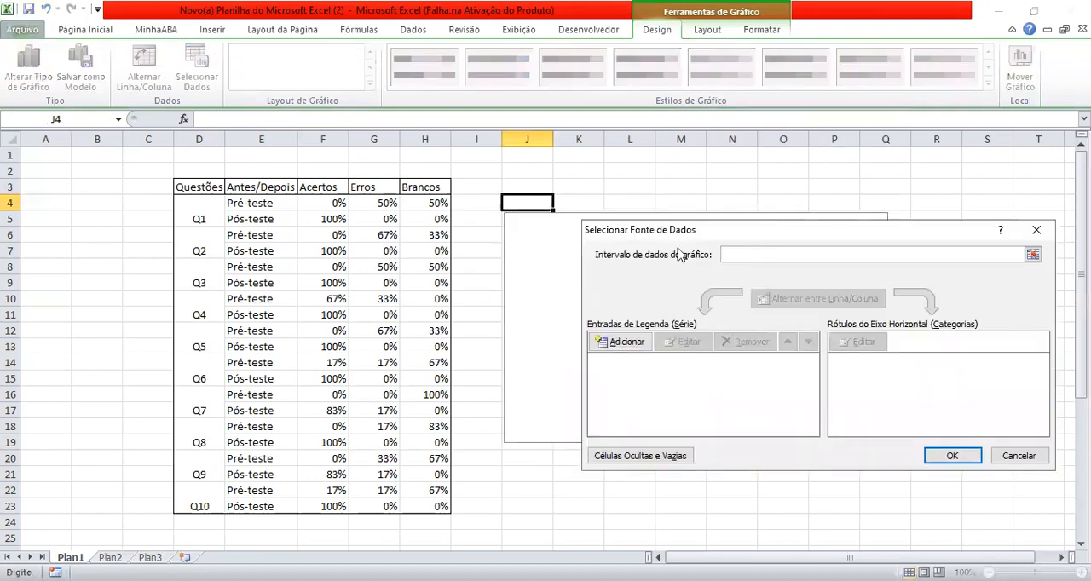
{"action": "left_click", "coordinate": [602, 350]}
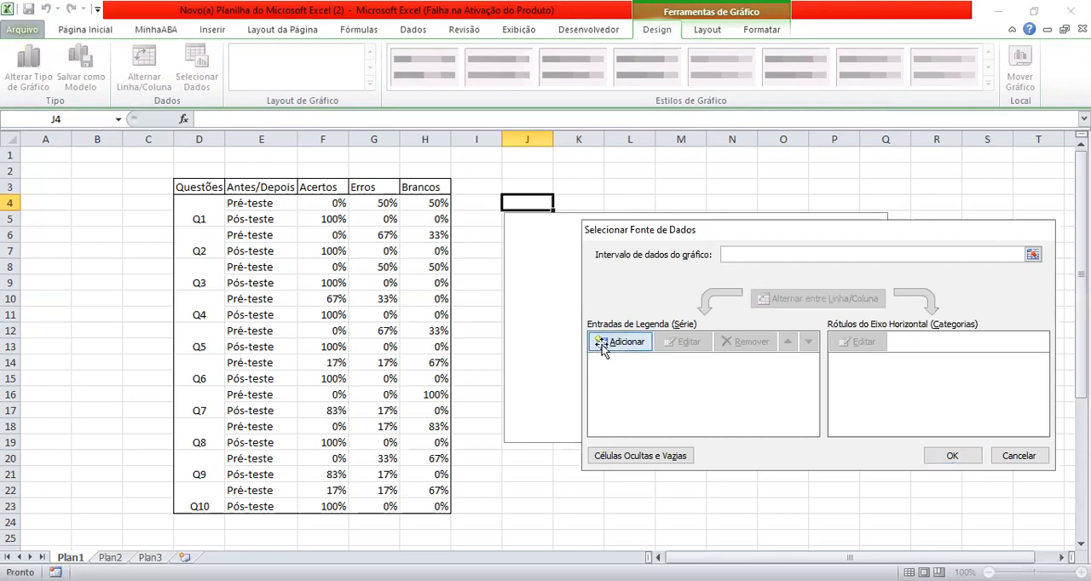
{"action": "type", "text": "Acertos"}
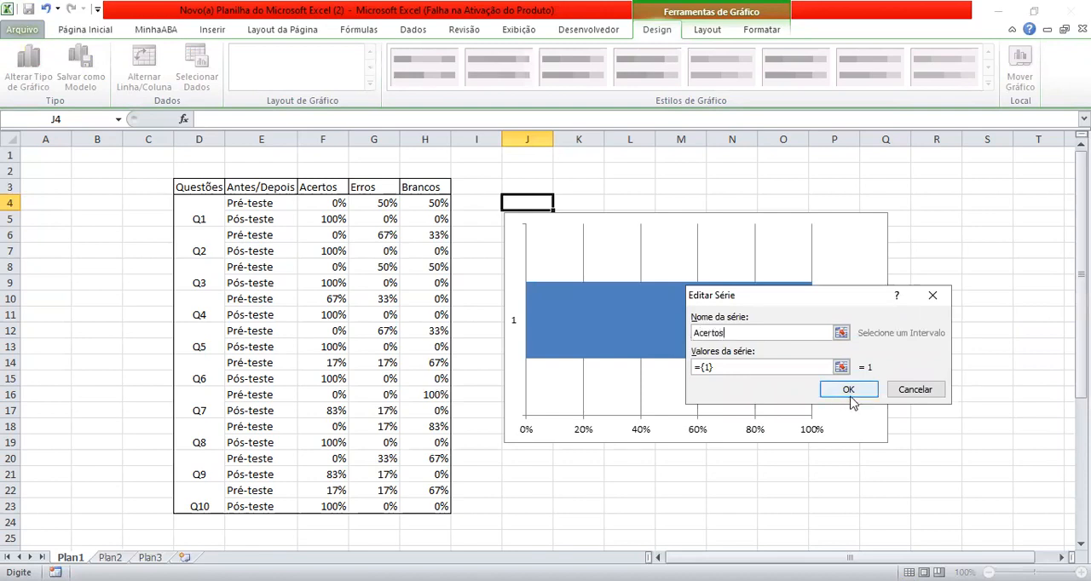
{"action": "left_click", "coordinate": [724, 367]}
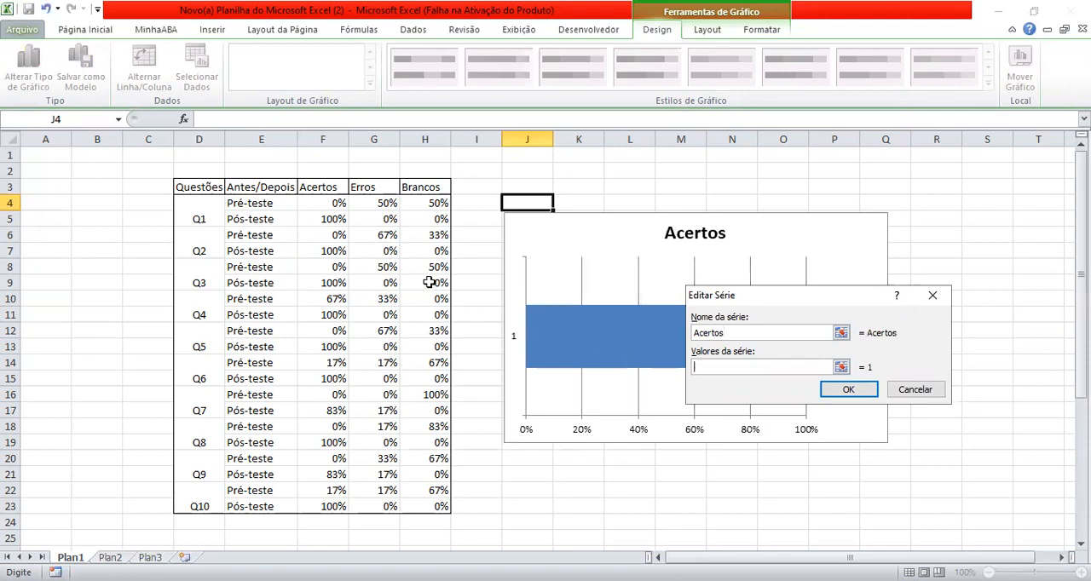
{"action": "left_click", "coordinate": [320, 202]}
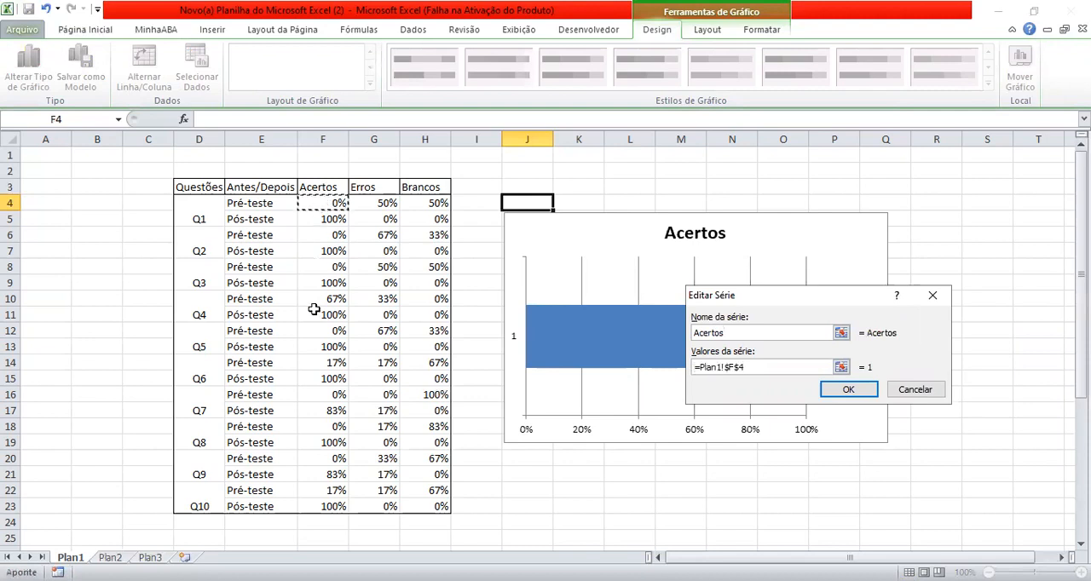
{"action": "left_click", "coordinate": [314, 505], "text": "shift"}
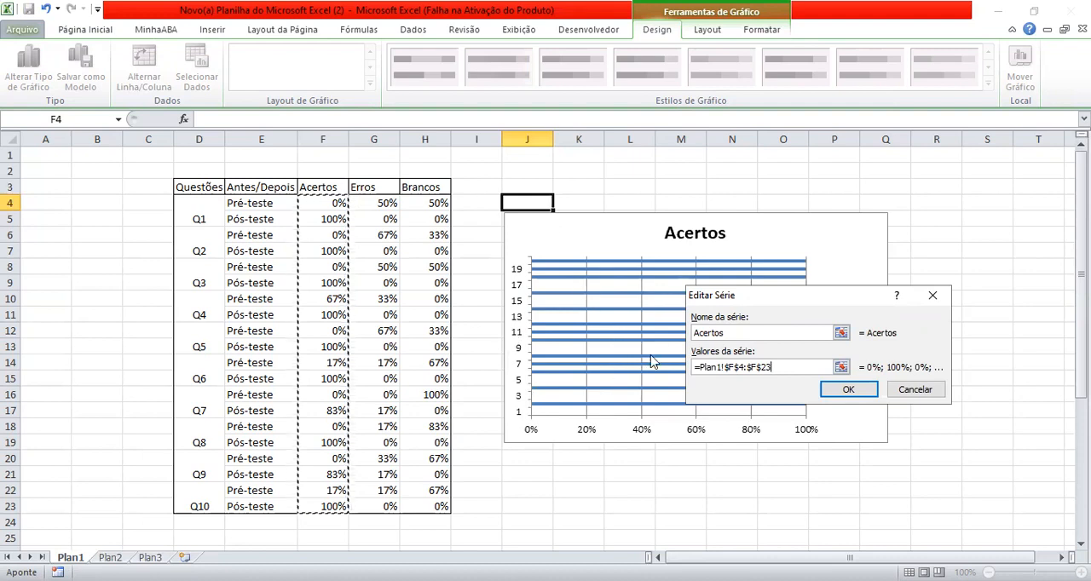
{"action": "left_click", "coordinate": [842, 391]}
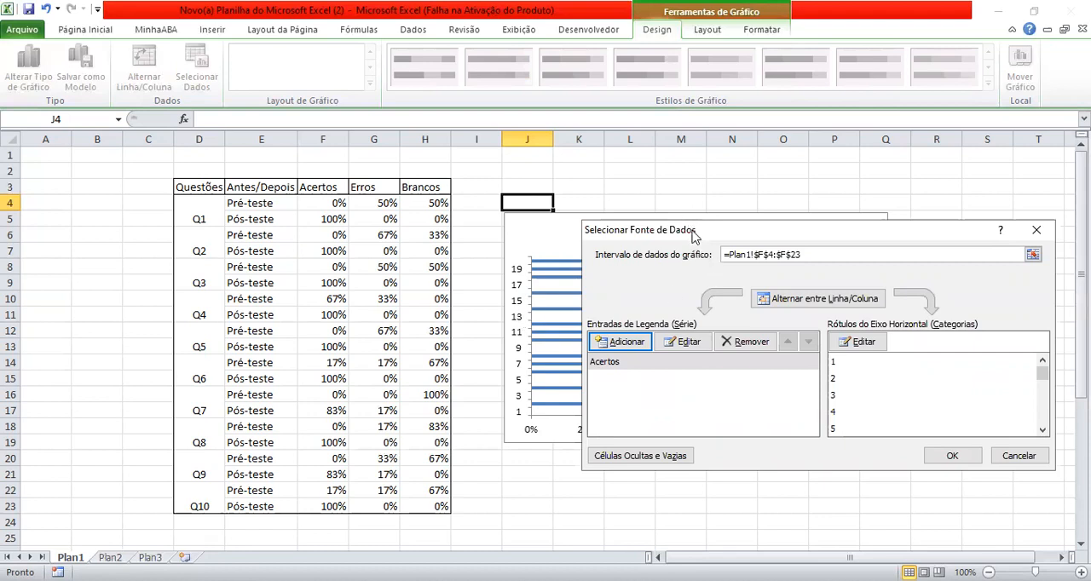
- Add a second data series named Erros to the chart, using the values in G4:G23
{"action": "left_click", "coordinate": [623, 342]}
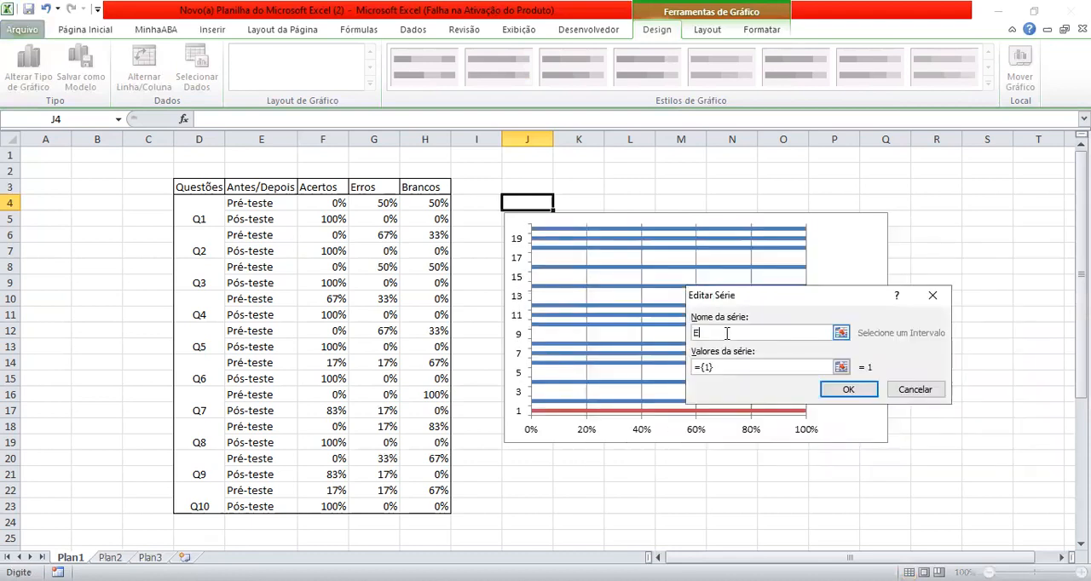
{"action": "type", "text": "Erros"}
{"action": "left_click", "coordinate": [712, 366]}
{"action": "left_click", "coordinate": [720, 368]}
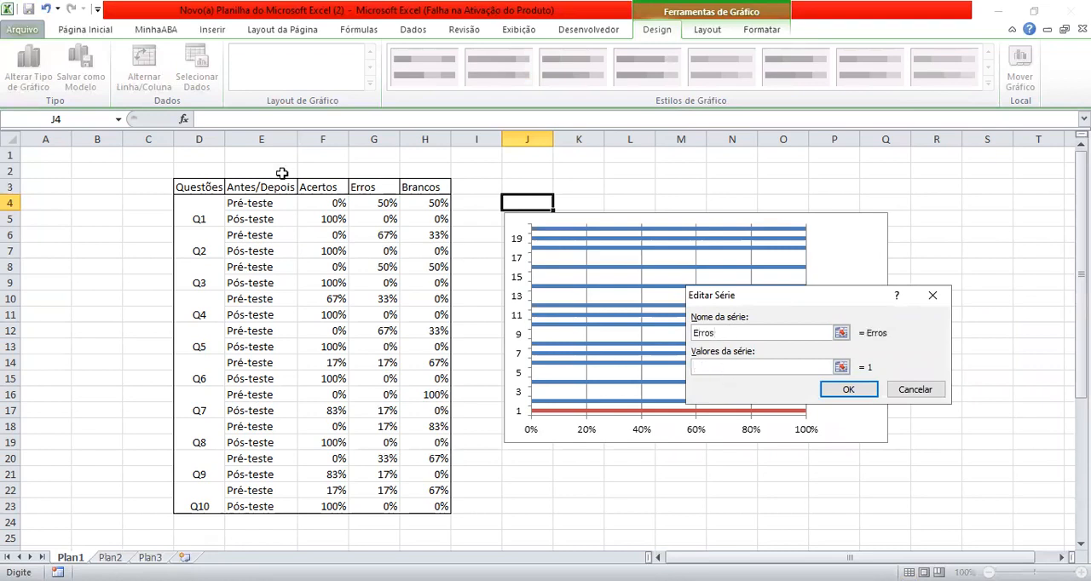
{"action": "left_click", "coordinate": [363, 201]}
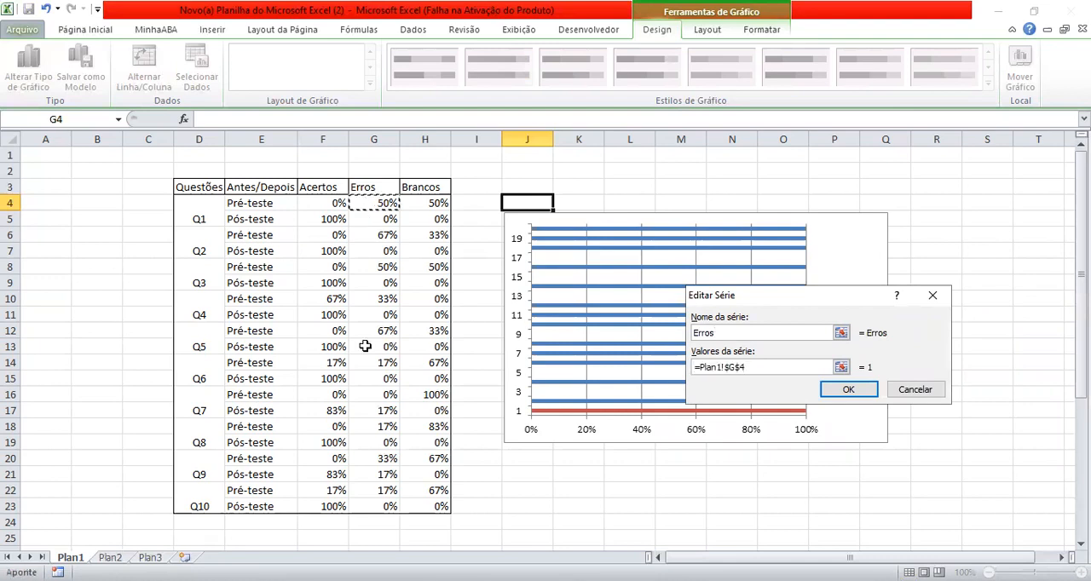
{"action": "left_click", "coordinate": [370, 508], "text": "shift"}
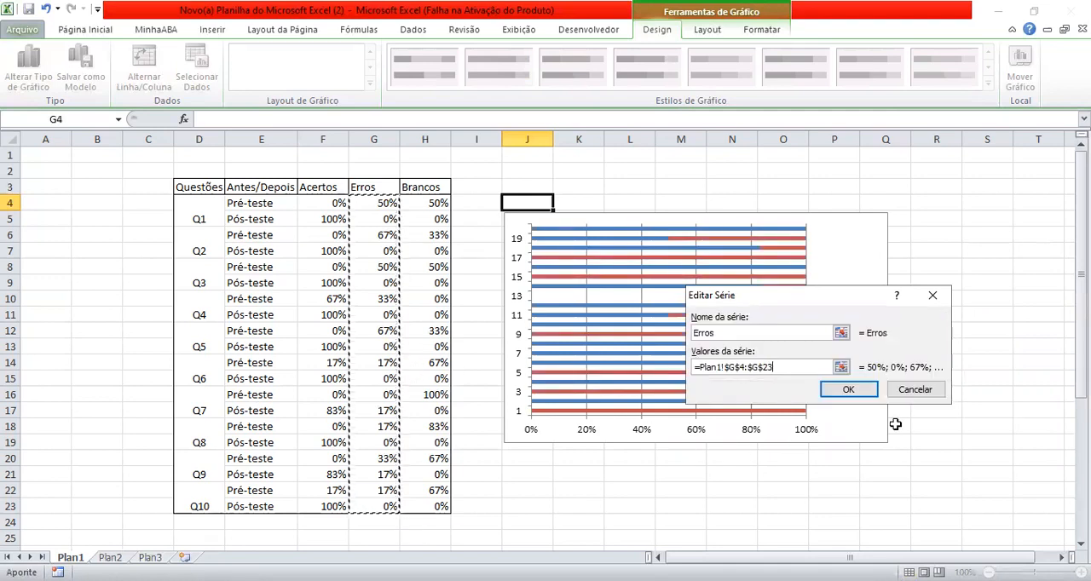
{"action": "left_click", "coordinate": [845, 393]}
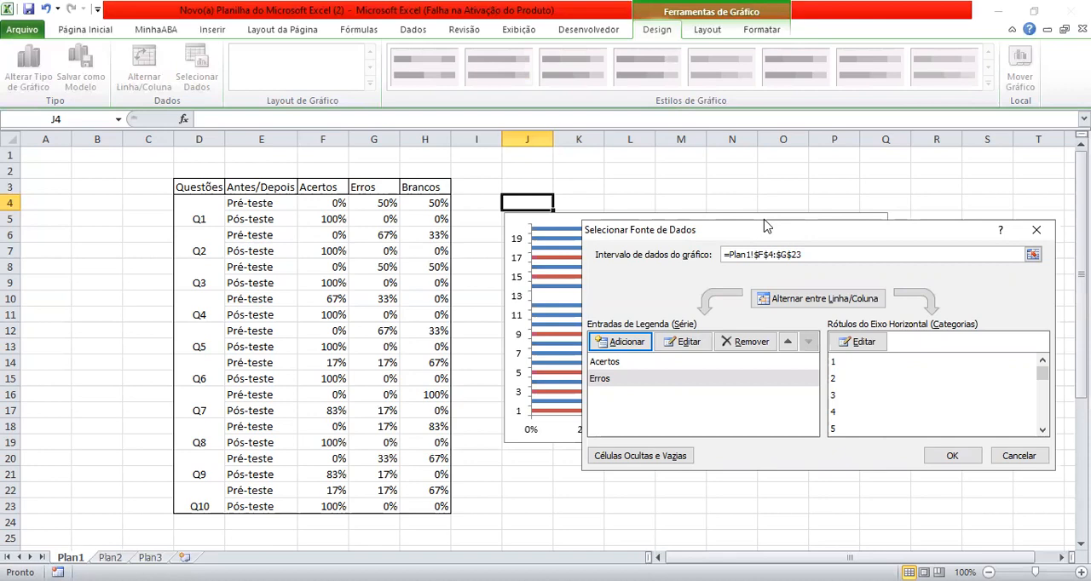
- Add a third data series named Brancos to the chart, using the values in H4:H23
{"action": "left_click_drag", "start_coordinate": [765, 226], "coordinate": [822, 204]}
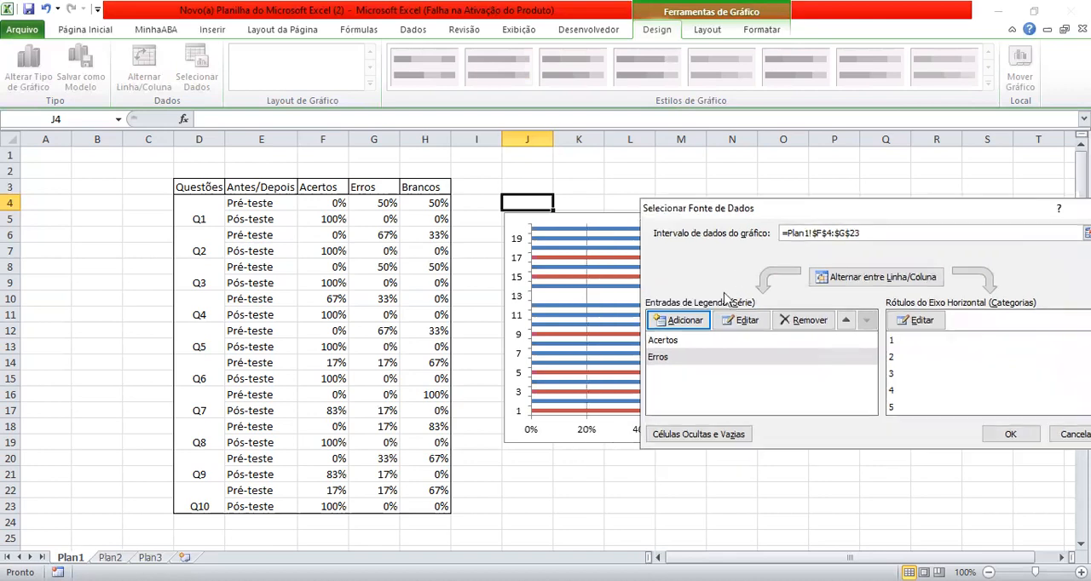
{"action": "left_click", "coordinate": [686, 320]}
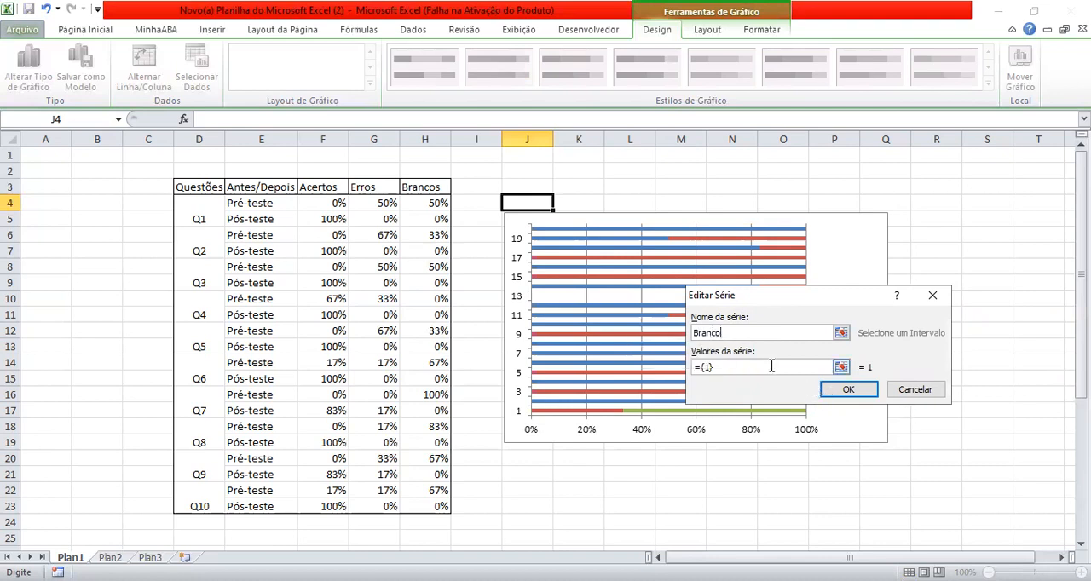
{"action": "left_click", "coordinate": [725, 366]}
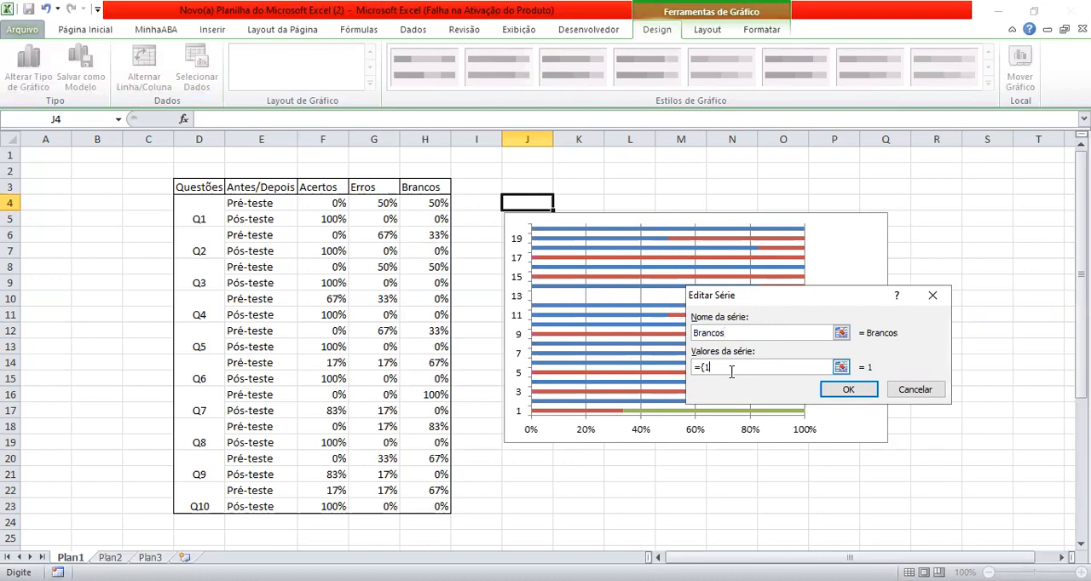
{"action": "left_click", "coordinate": [431, 203]}
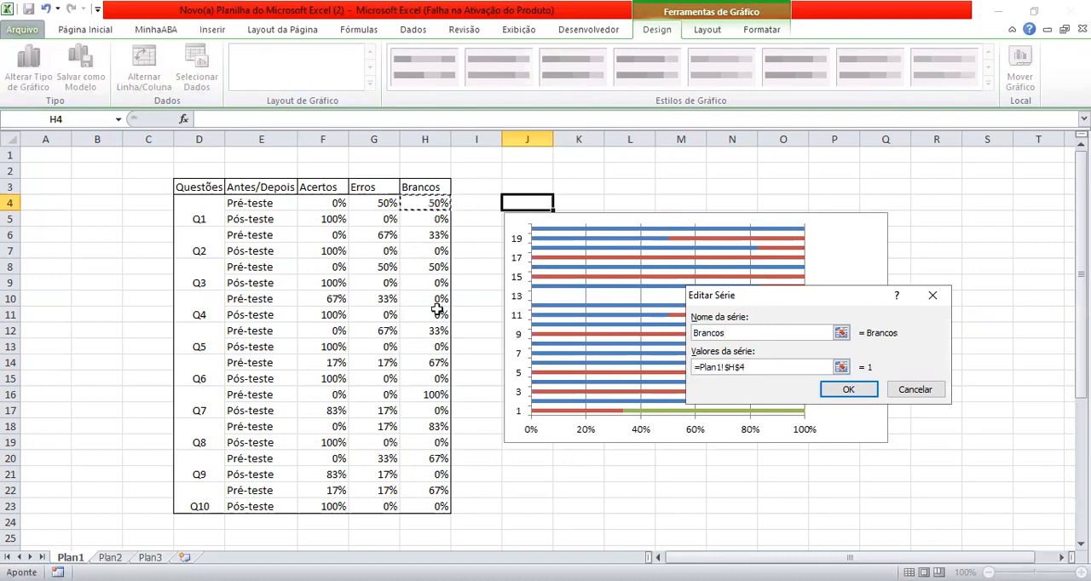
{"action": "left_click", "coordinate": [425, 504], "text": "shift"}
{"action": "left_click_drag", "start_coordinate": [426, 504], "coordinate": [426, 504]}
{"action": "left_click", "coordinate": [866, 394]}
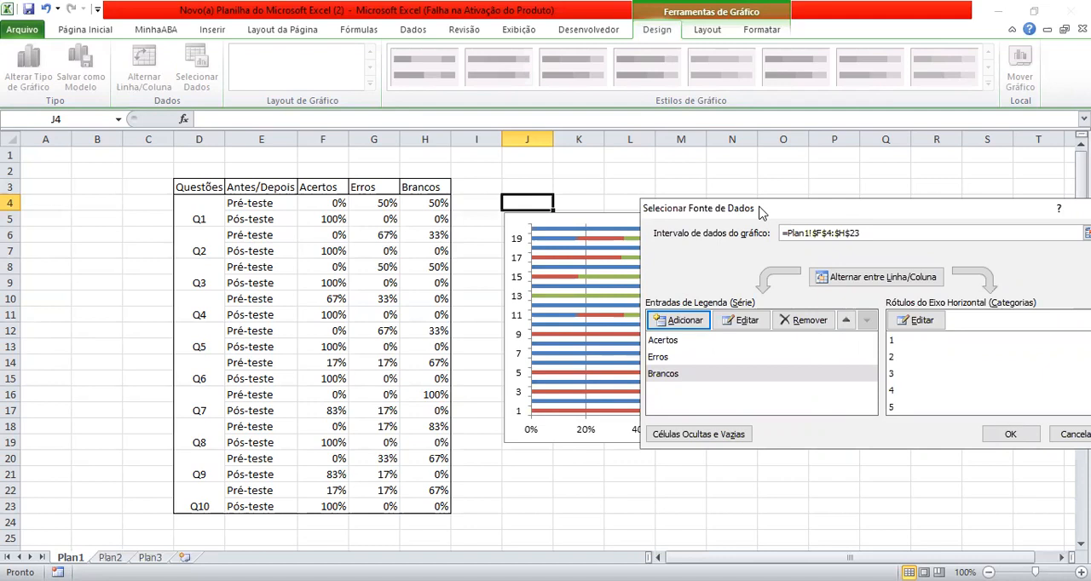
- Set the chart's category axis labels to the question and pre/post-test cells D4:E23 and apply the data source
{"action": "left_click_drag", "start_coordinate": [761, 212], "coordinate": [935, 176]}
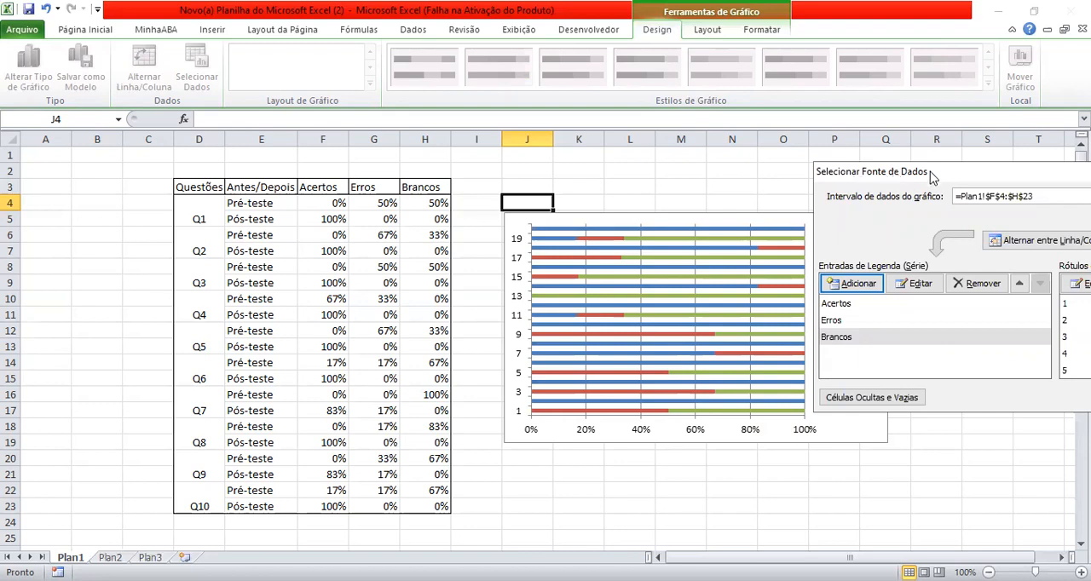
{"action": "left_click_drag", "start_coordinate": [930, 170], "coordinate": [804, 466]}
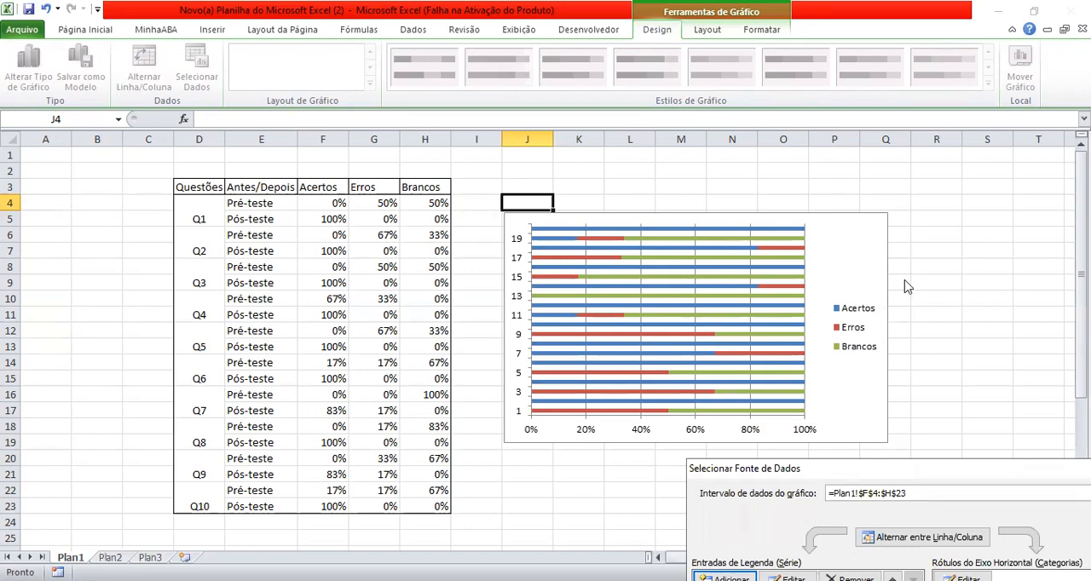
{"action": "left_click_drag", "start_coordinate": [907, 287], "coordinate": [733, 201]}
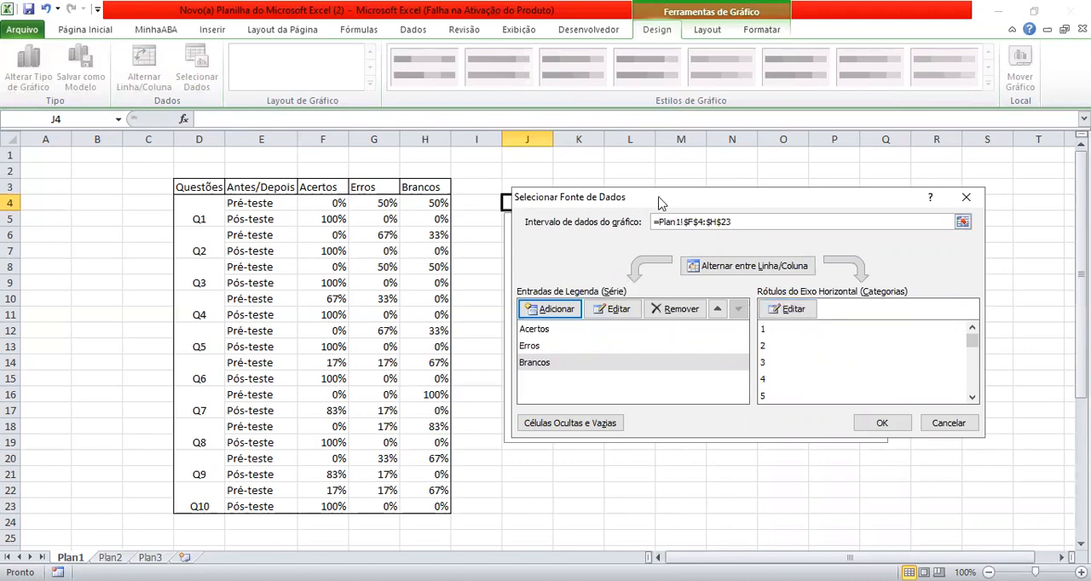
{"action": "left_click_drag", "start_coordinate": [533, 205], "coordinate": [660, 199]}
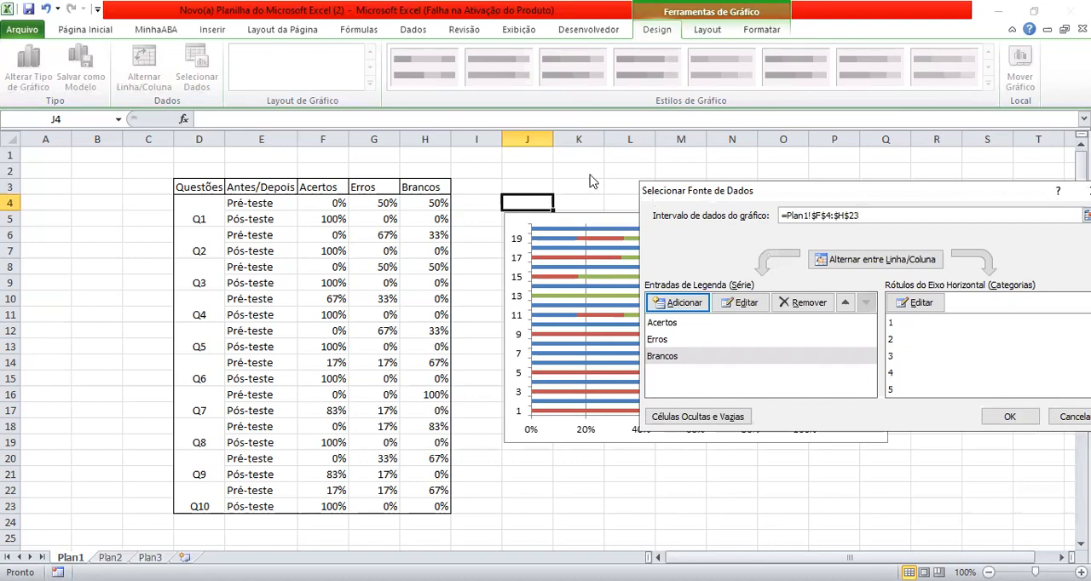
{"action": "left_click_drag", "start_coordinate": [593, 181], "coordinate": [591, 180]}
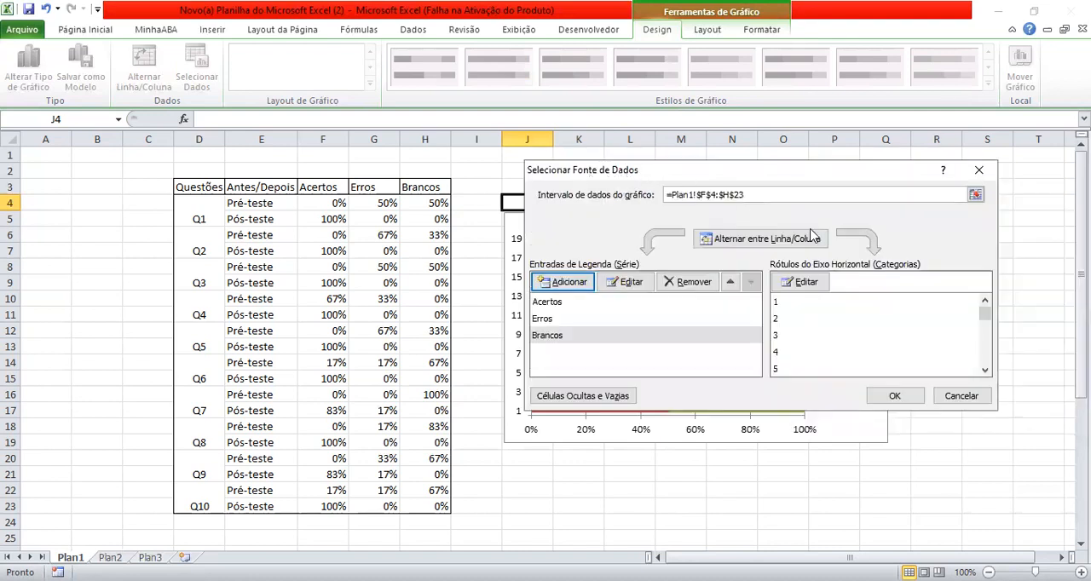
{"action": "left_click", "coordinate": [805, 286]}
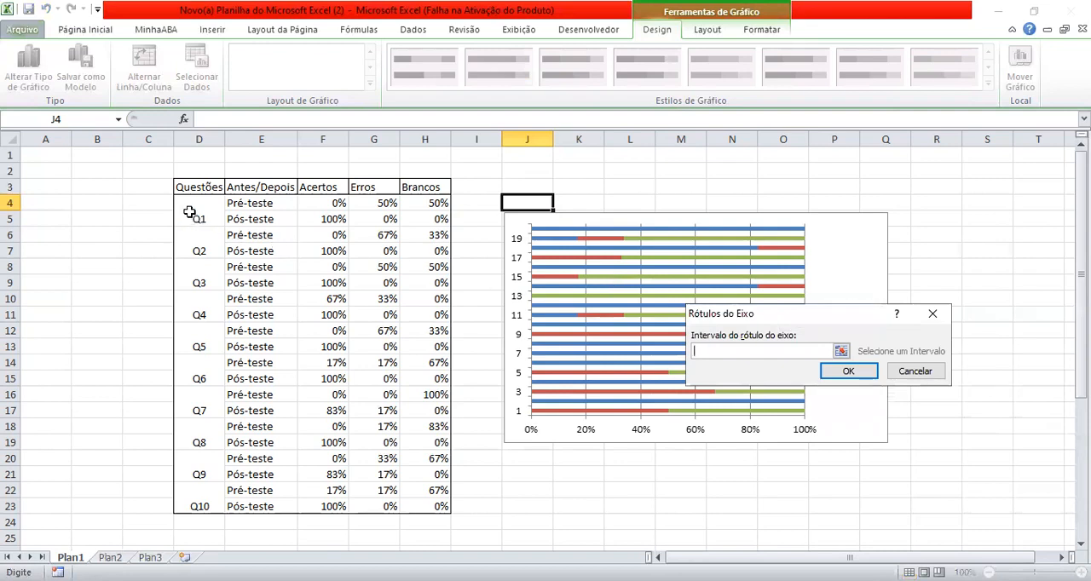
{"action": "left_click_drag", "start_coordinate": [190, 212], "coordinate": [248, 484]}
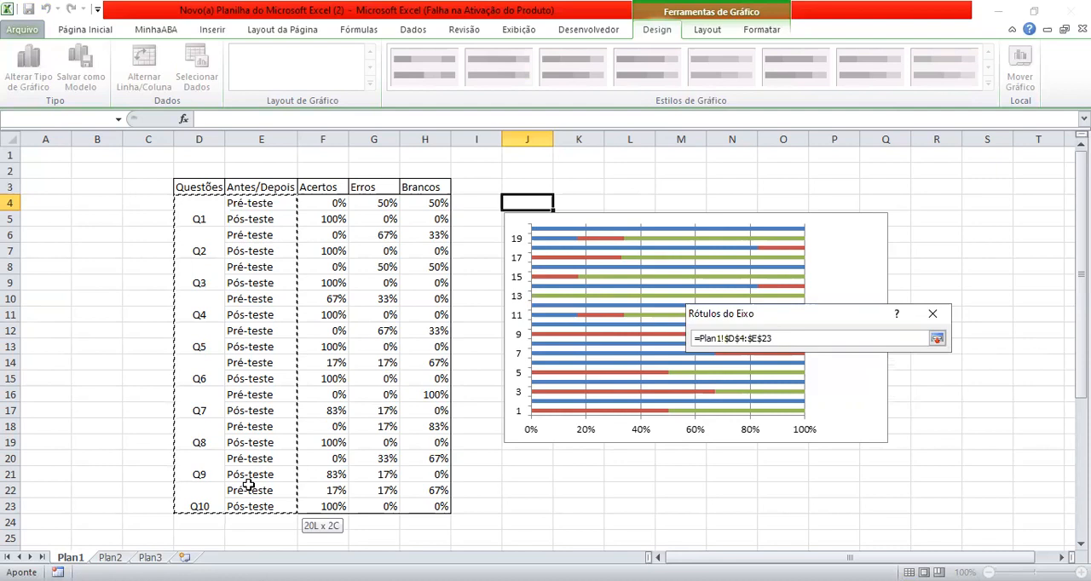
{"action": "left_click_drag", "start_coordinate": [248, 483], "coordinate": [248, 483]}
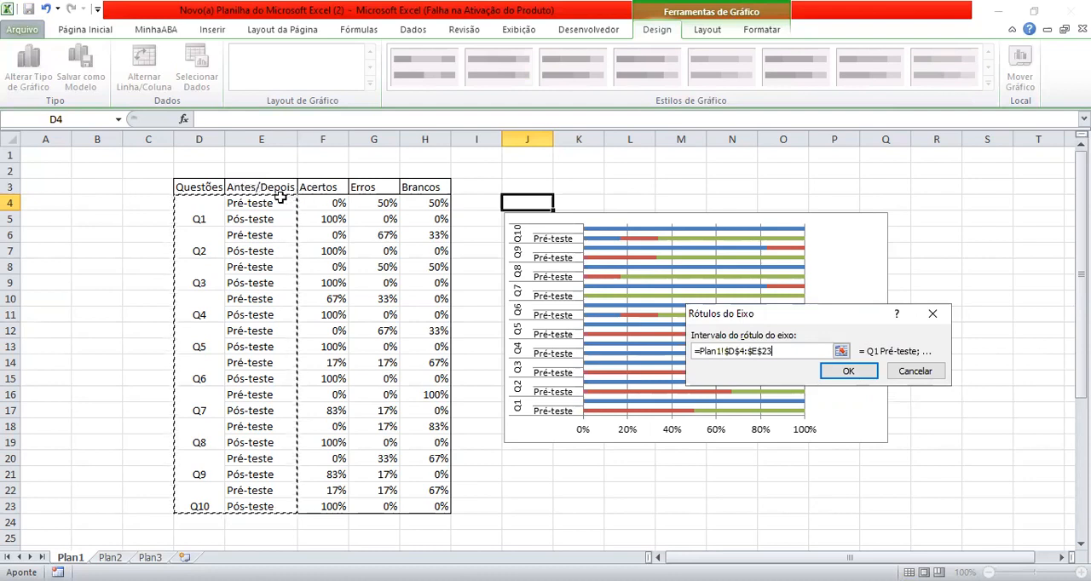
{"action": "left_click", "coordinate": [878, 372]}
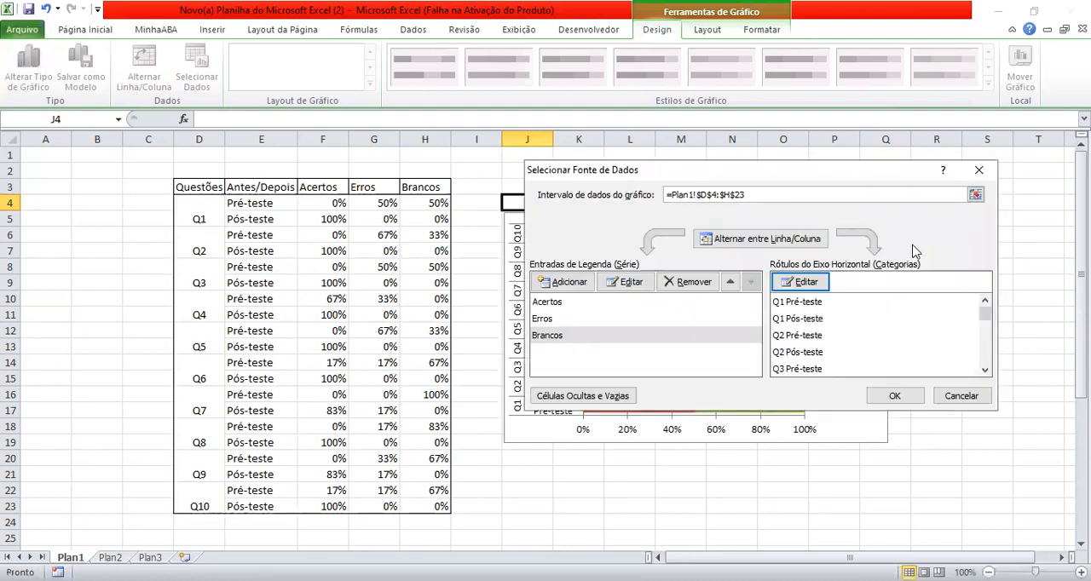
{"action": "left_click", "coordinate": [895, 399]}
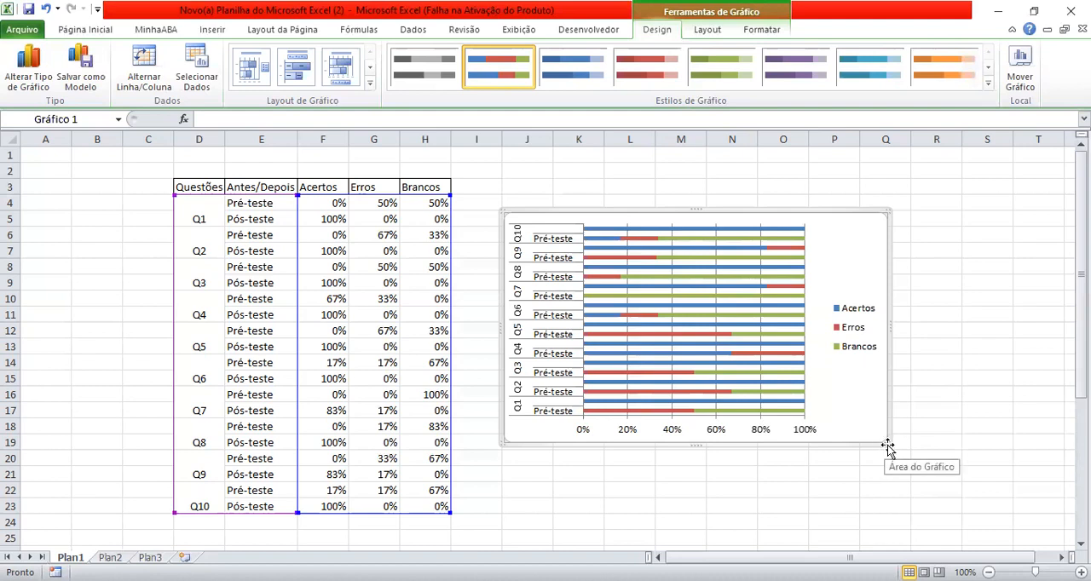
- Enlarge the chart to span roughly columns I to S and rows 2 to 25
{"action": "left_click_drag", "start_coordinate": [886, 444], "coordinate": [892, 477]}
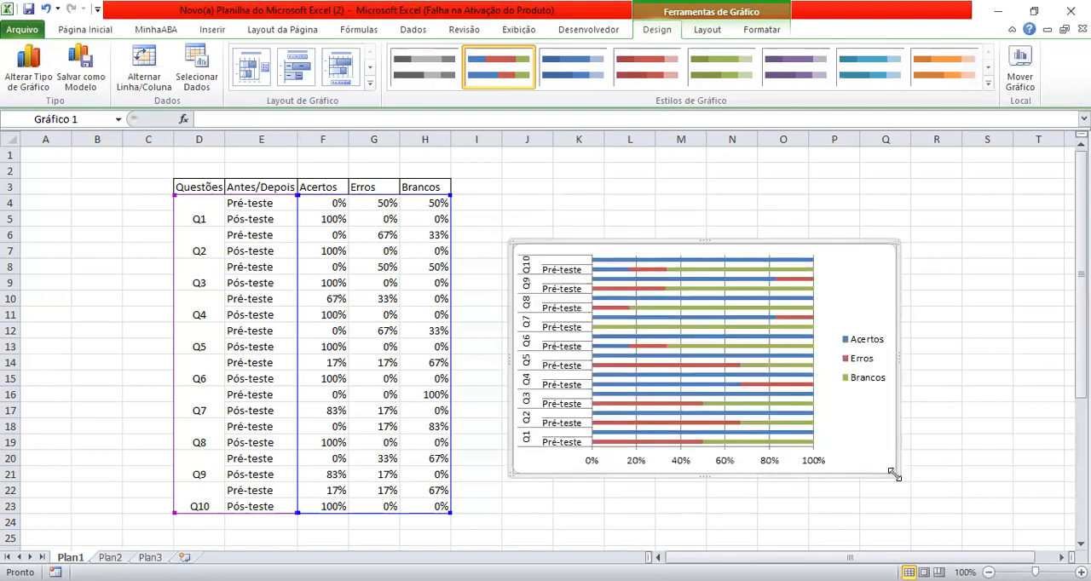
{"action": "left_click_drag", "start_coordinate": [892, 471], "coordinate": [987, 537]}
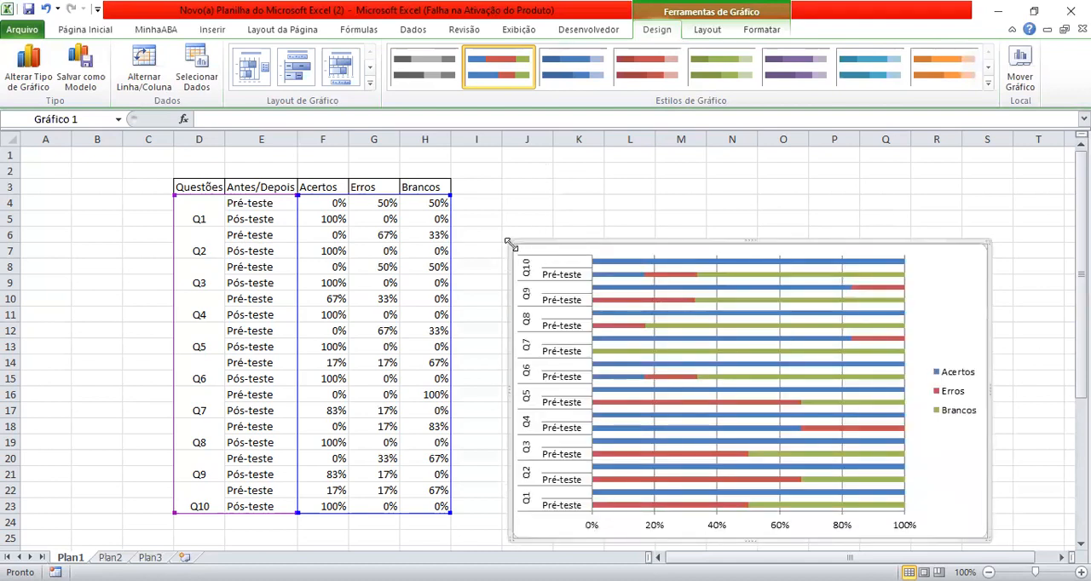
{"action": "left_click_drag", "start_coordinate": [510, 244], "coordinate": [445, 155]}
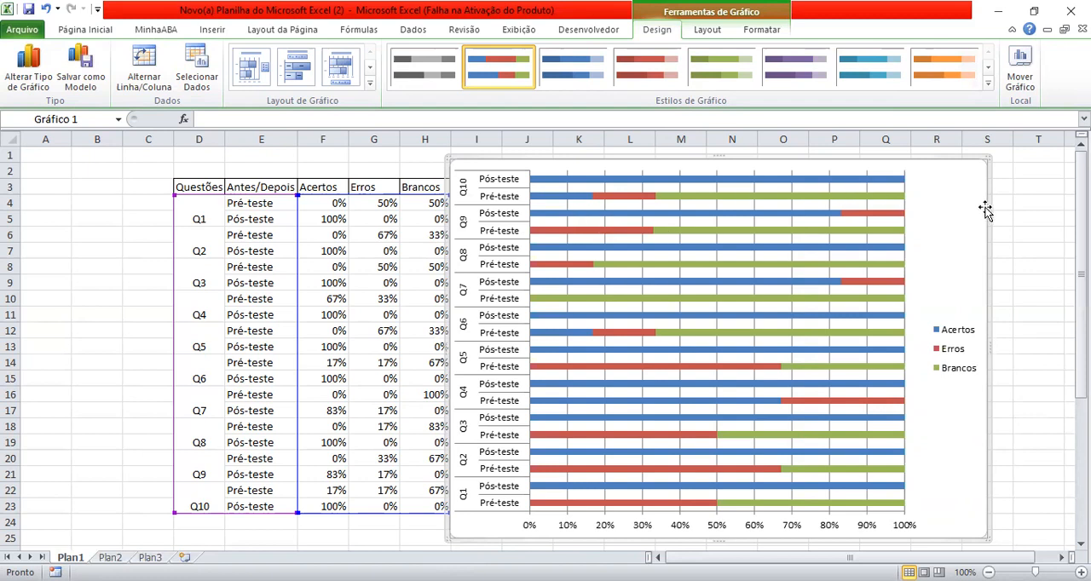
- Show the vertical axis categories in reverse order and shift the chart clear of the table's Brancos column
{"action": "right_click", "coordinate": [472, 500]}
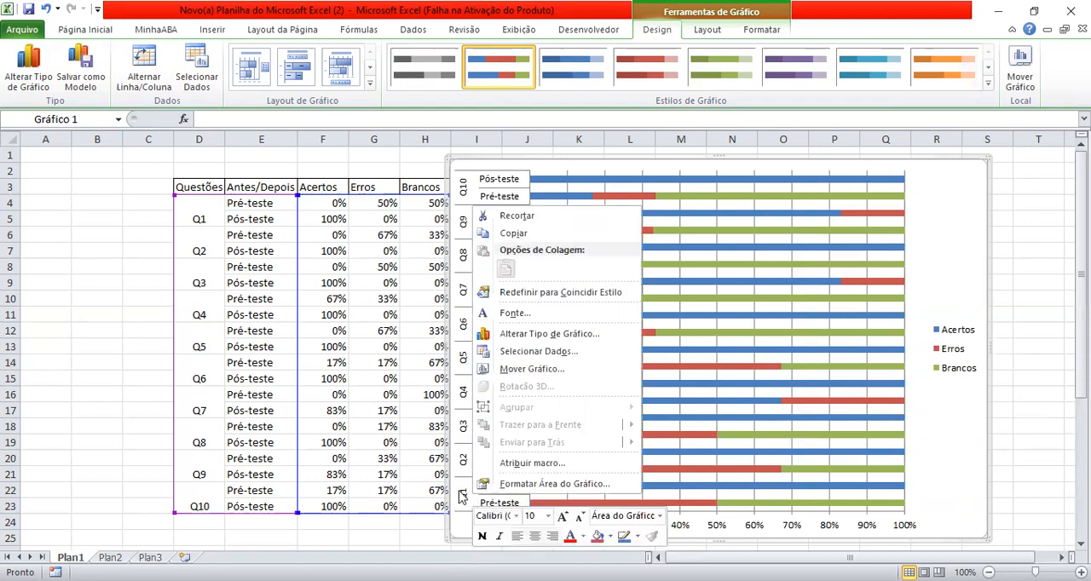
{"action": "left_click", "coordinate": [461, 497]}
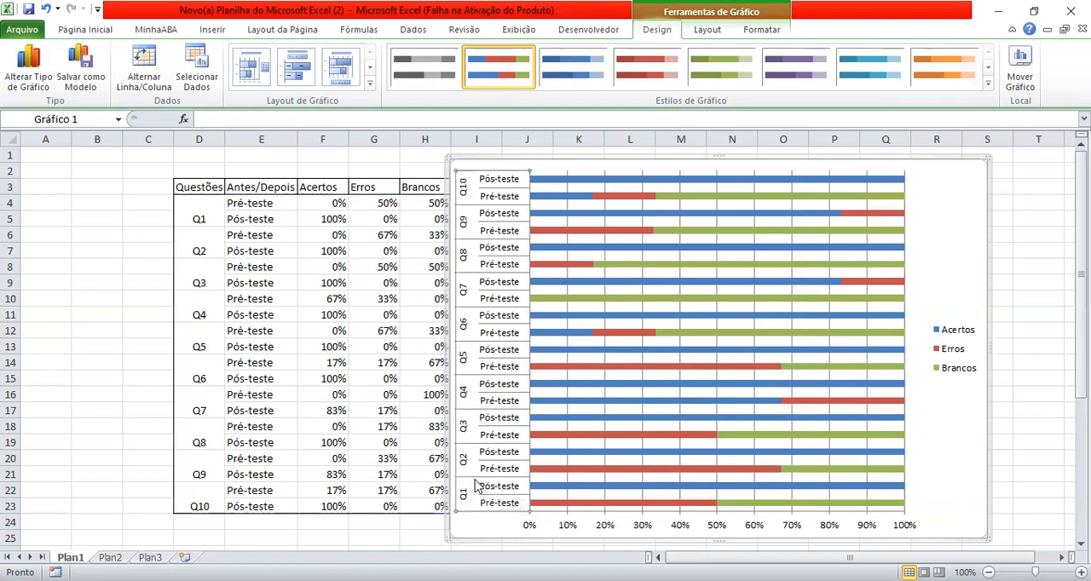
{"action": "right_click", "coordinate": [478, 485]}
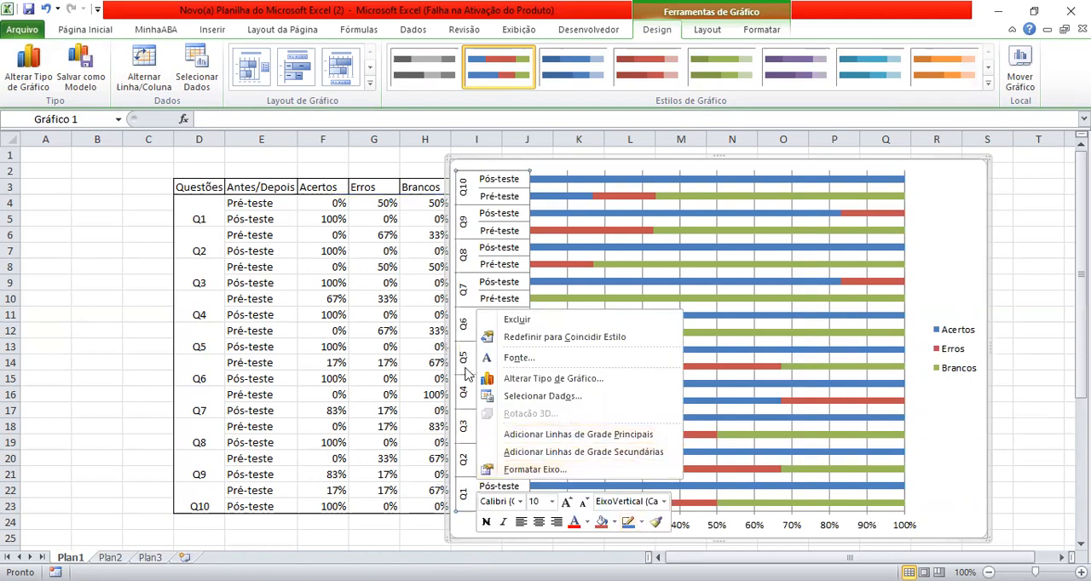
{"action": "left_click", "coordinate": [473, 234]}
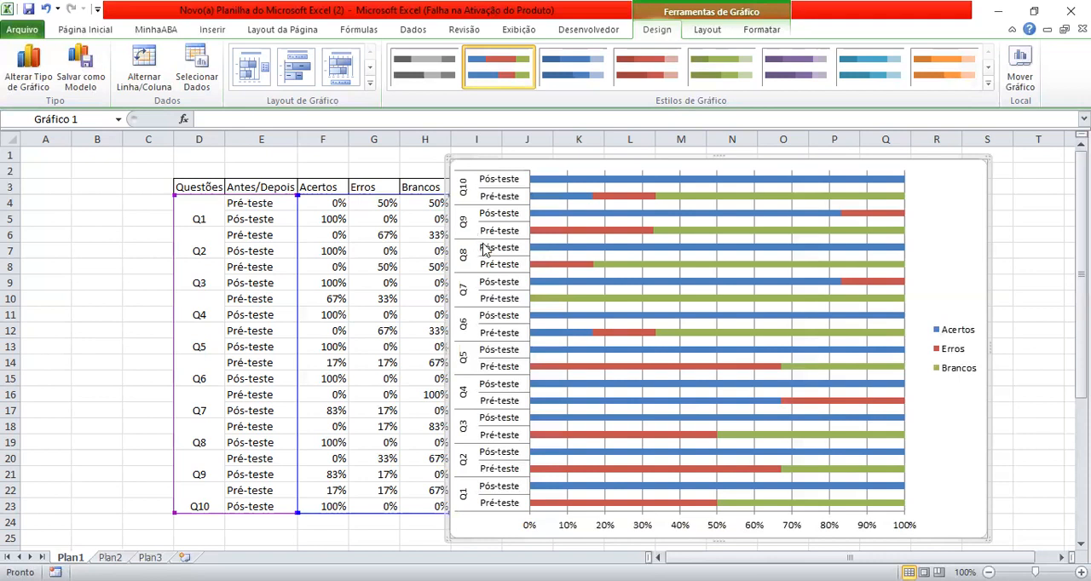
{"action": "left_click", "coordinate": [484, 249]}
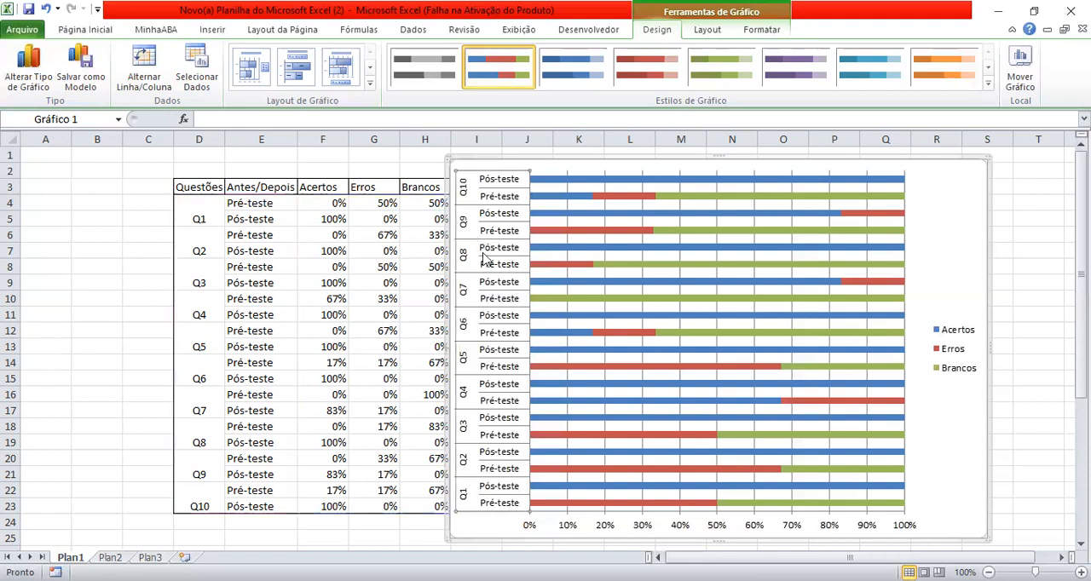
{"action": "right_click", "coordinate": [484, 256]}
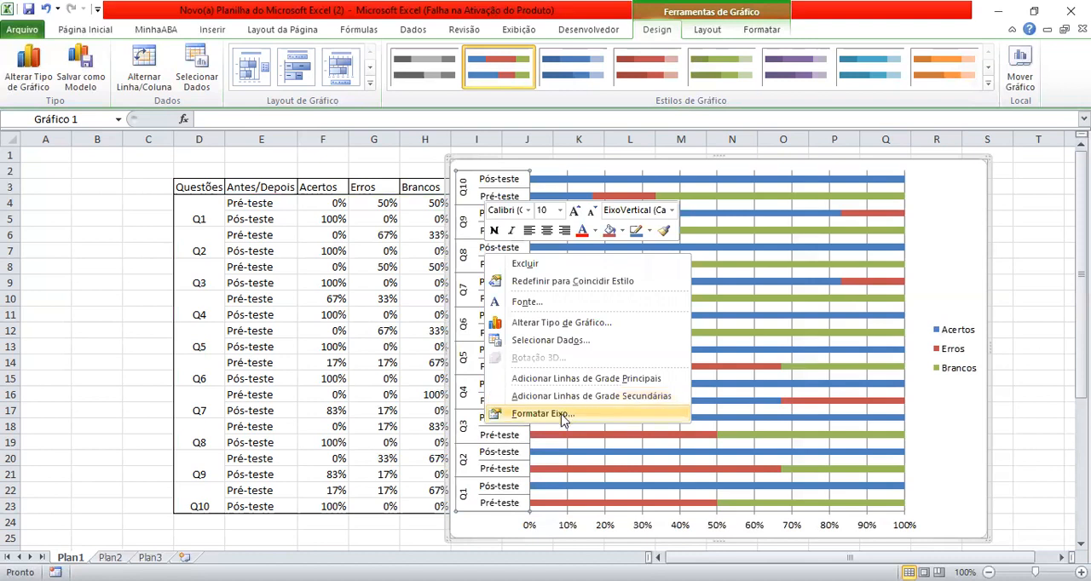
{"action": "left_click", "coordinate": [545, 413]}
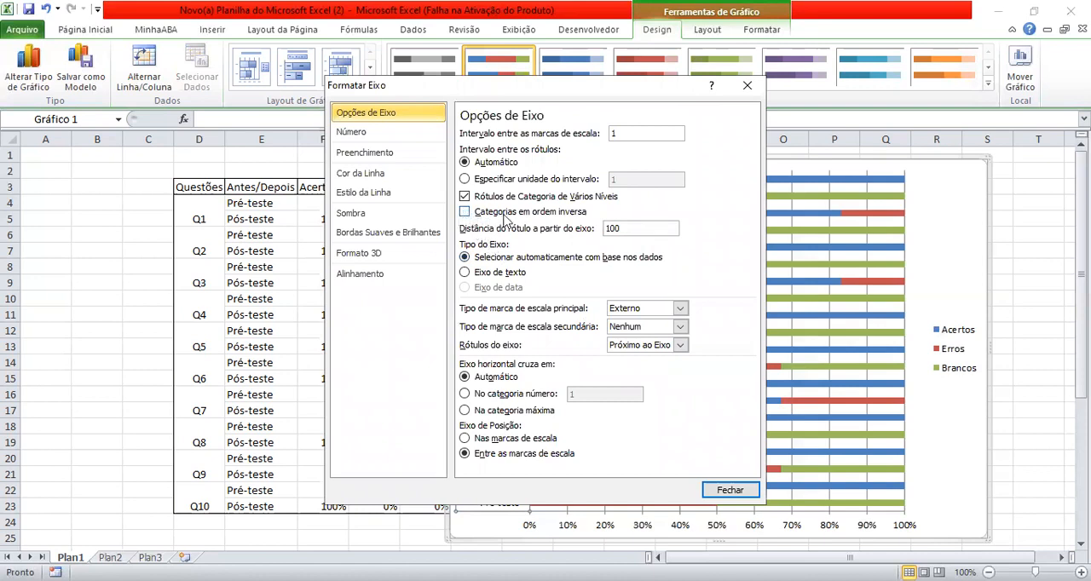
{"action": "left_click", "coordinate": [465, 212]}
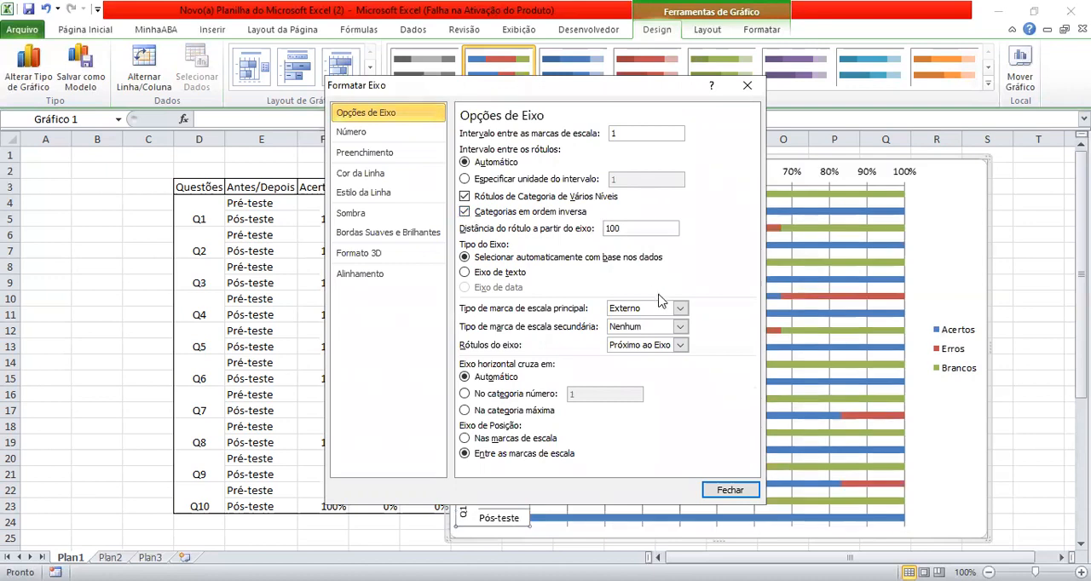
{"action": "left_click", "coordinate": [731, 492]}
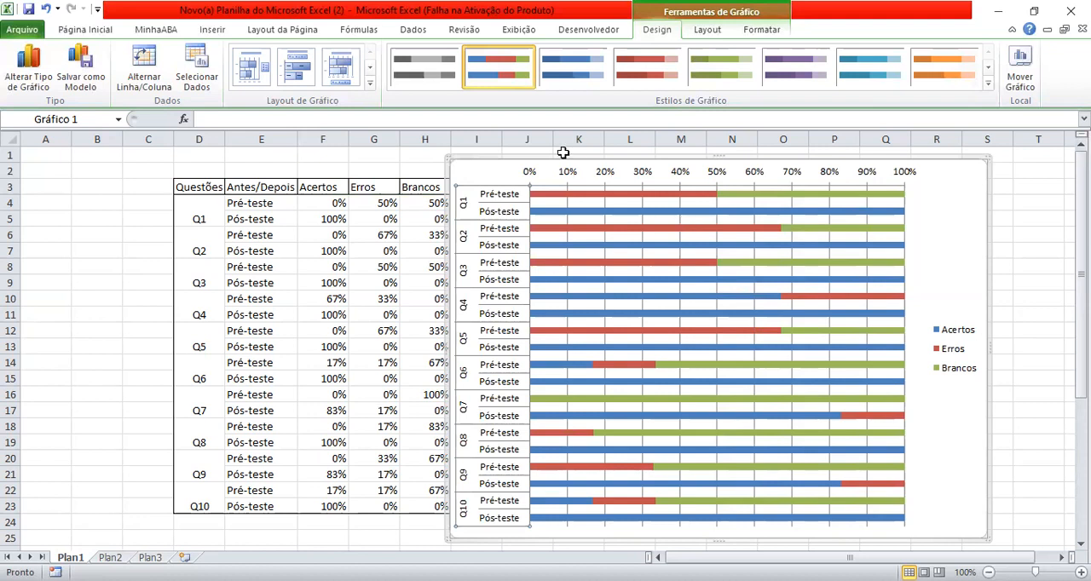
{"action": "left_click_drag", "start_coordinate": [501, 173], "coordinate": [539, 172]}
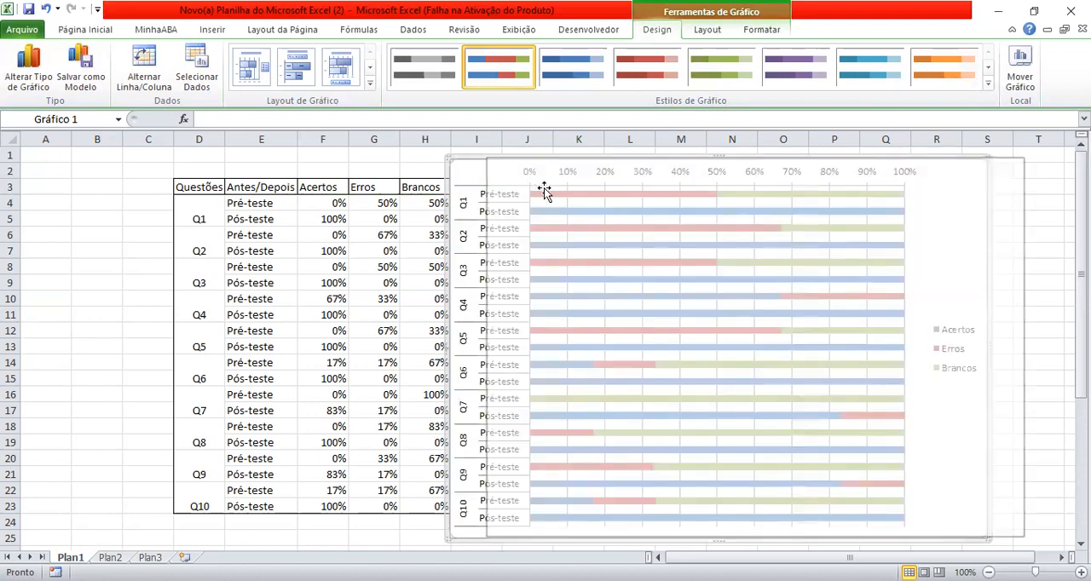
{"action": "left_click", "coordinate": [456, 167]}
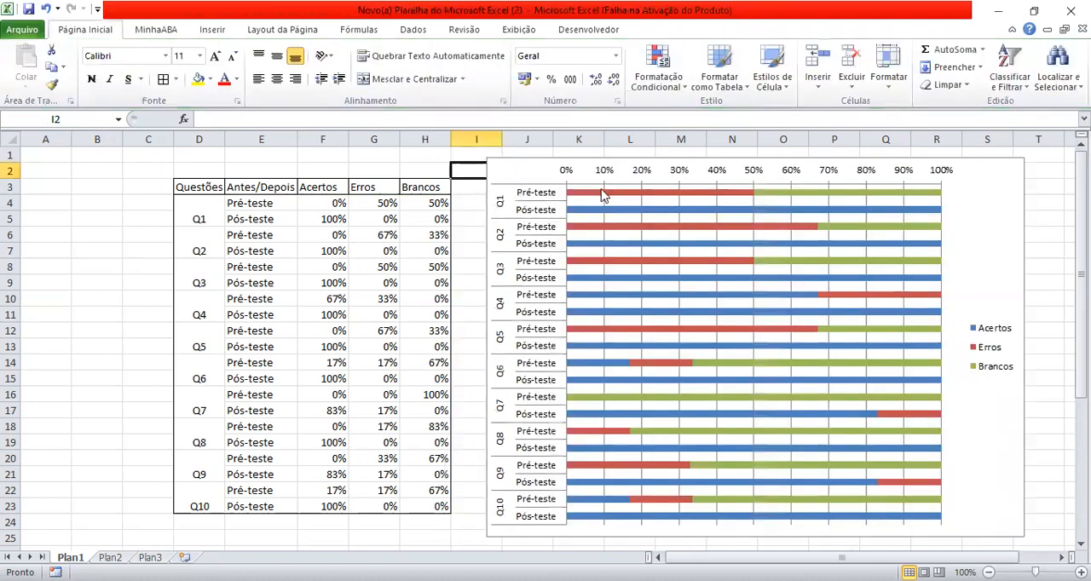
- Add data labels to the red Erros series in the chart
{"action": "left_click", "coordinate": [600, 191]}
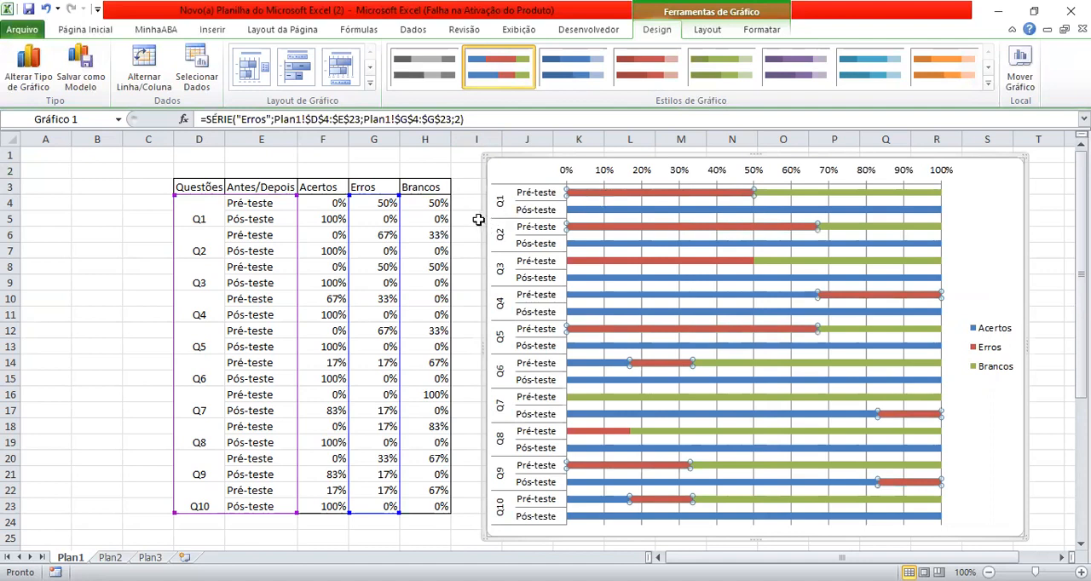
{"action": "left_click", "coordinate": [313, 206]}
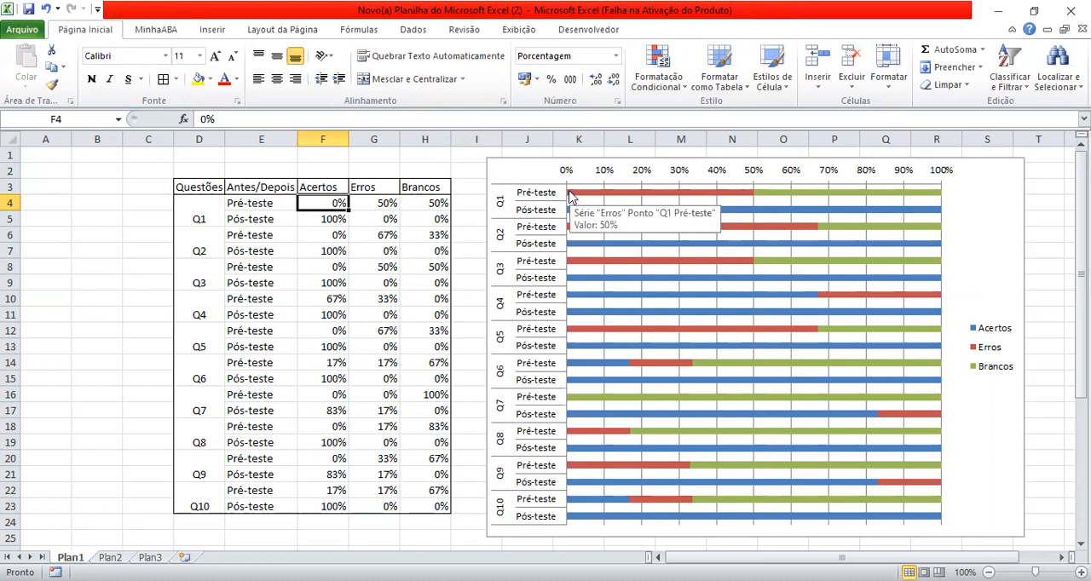
{"action": "left_click", "coordinate": [597, 194]}
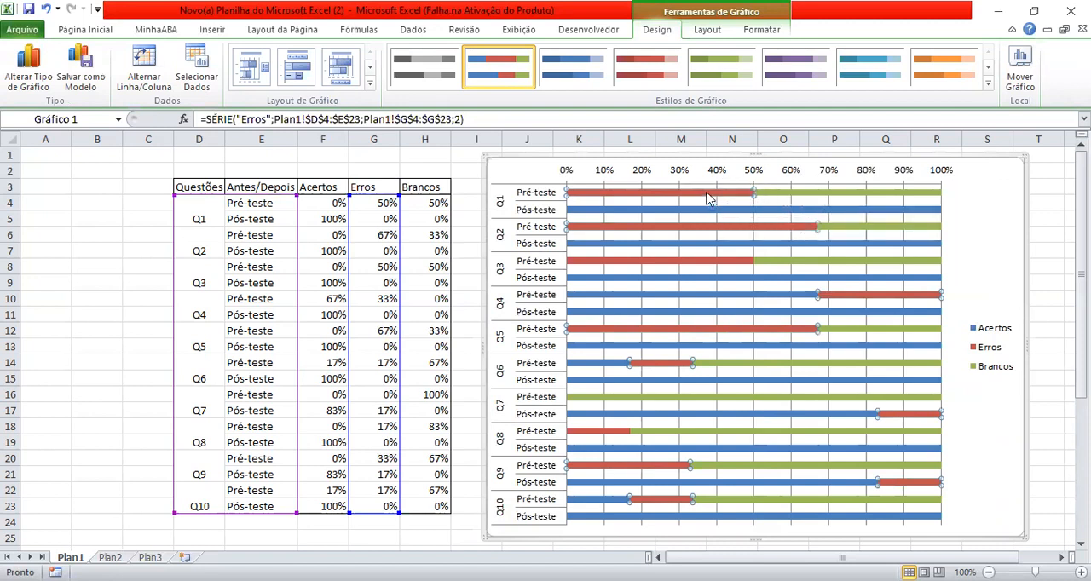
{"action": "mouse_move", "coordinate": [703, 195]}
{"action": "right_click", "coordinate": [702, 196]}
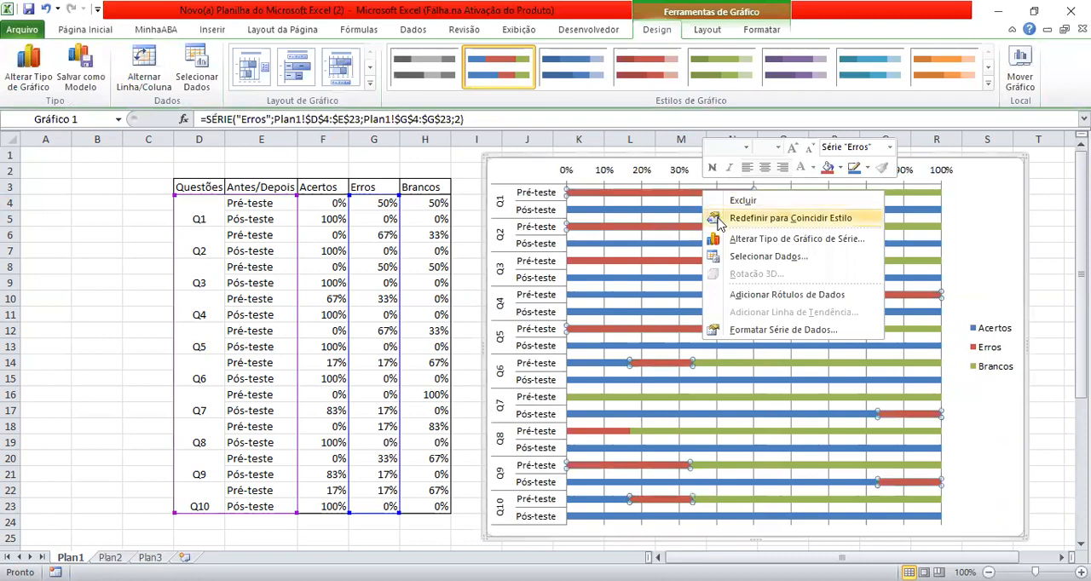
{"action": "left_click", "coordinate": [747, 294]}
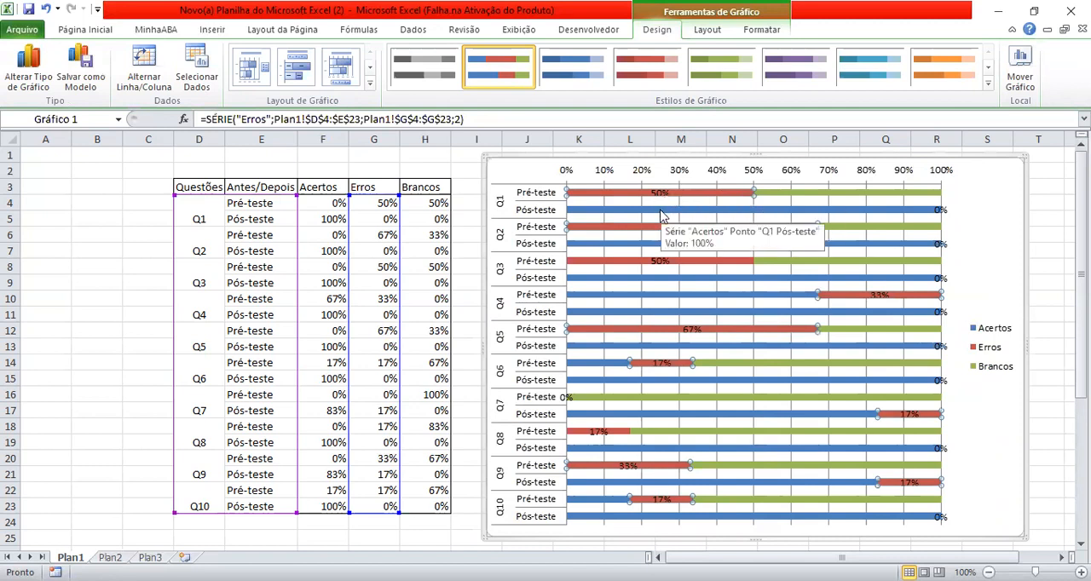
- Add data labels to the blue Acertos series in the chart
{"action": "left_click", "coordinate": [661, 213]}
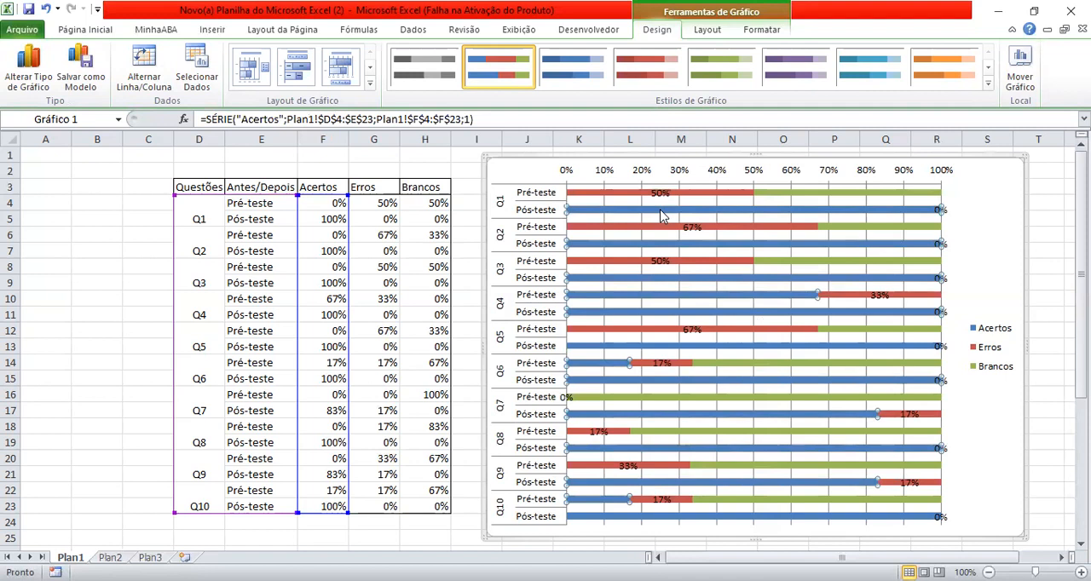
{"action": "right_click", "coordinate": [661, 215]}
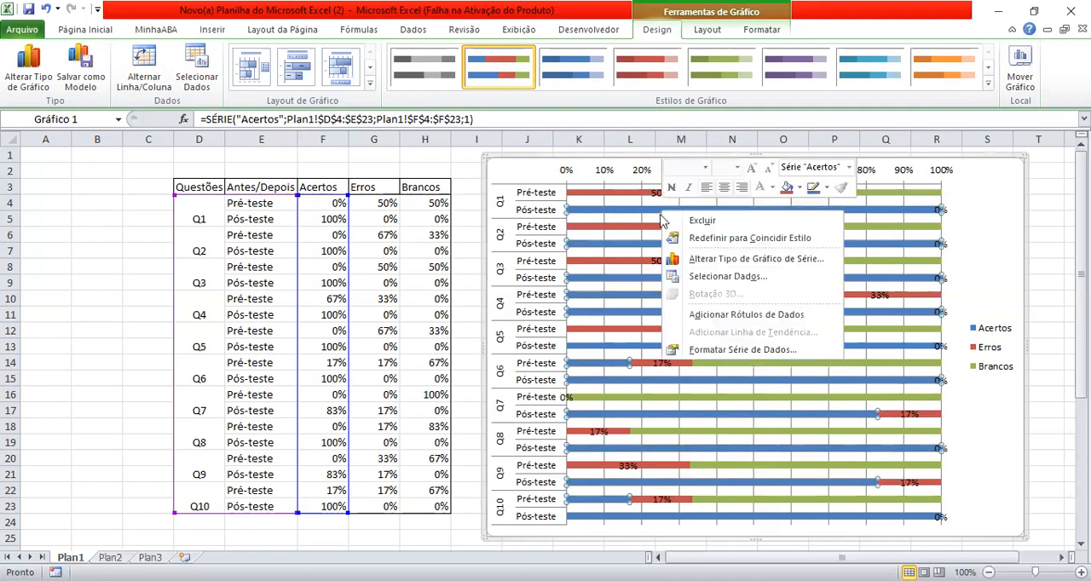
{"action": "left_click", "coordinate": [705, 315]}
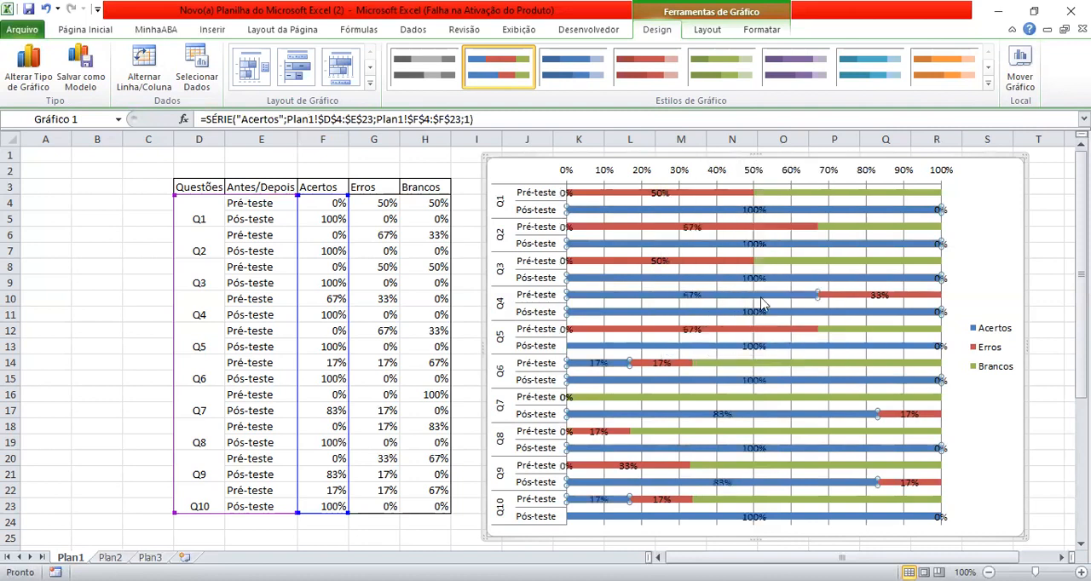
- Add data labels to the green Brancos series in the chart
{"action": "left_click", "coordinate": [859, 227]}
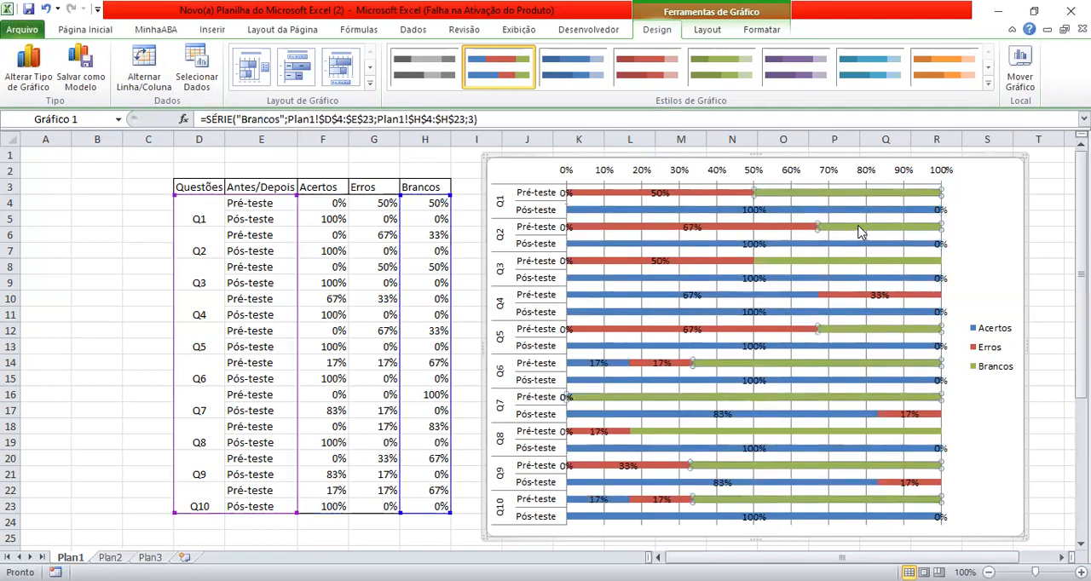
{"action": "right_click", "coordinate": [859, 229]}
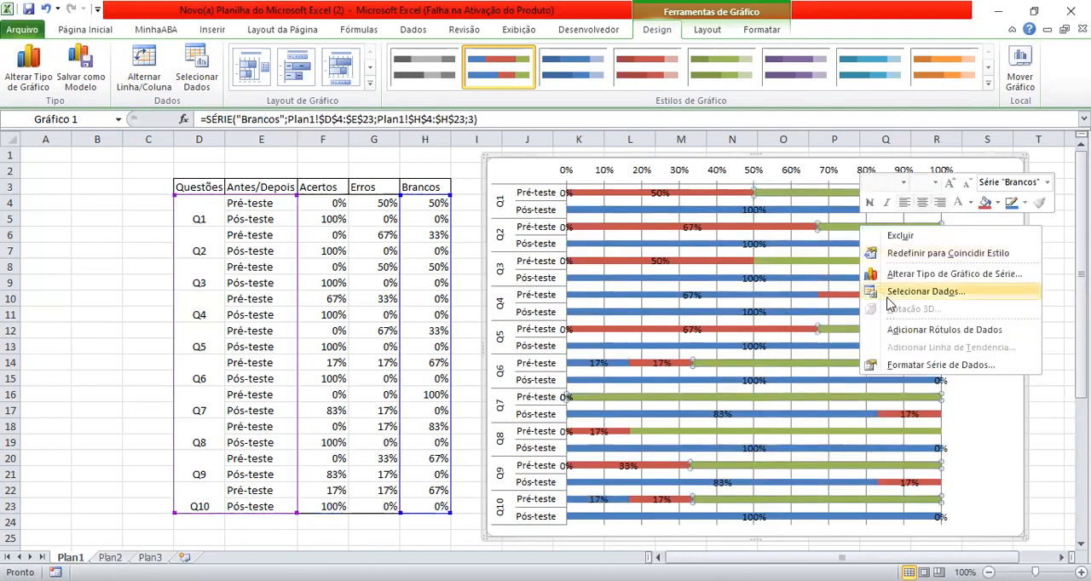
{"action": "left_click", "coordinate": [896, 332]}
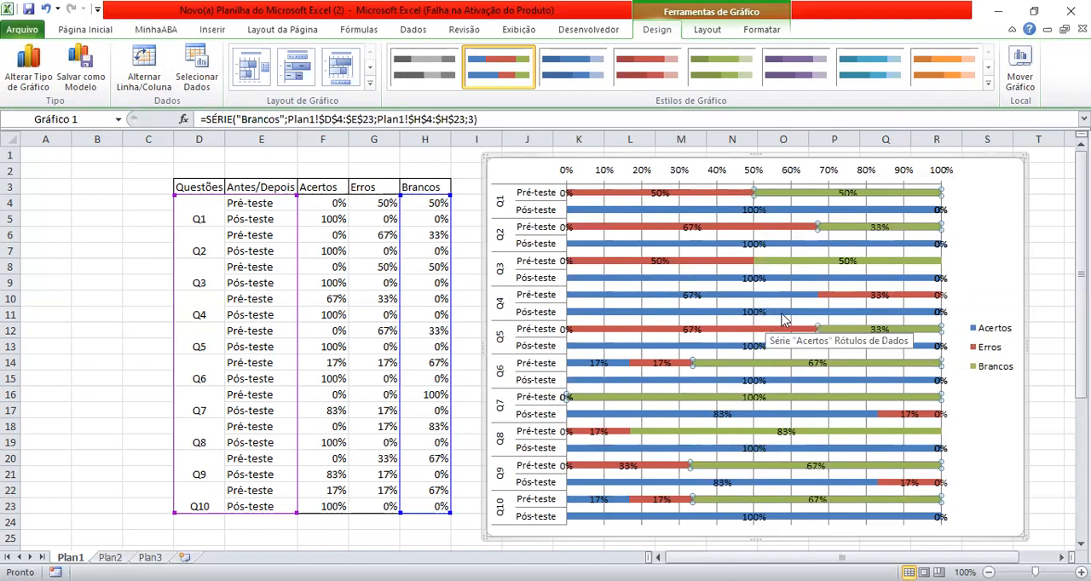
- Compare the Q1 pre-test and post-test percentages in F4:H5 with the corresponding bars in the chart
{"action": "scroll", "coordinate": [784, 320], "scroll_direction": "up", "scroll_amount": 2, "text": "ctrl"}
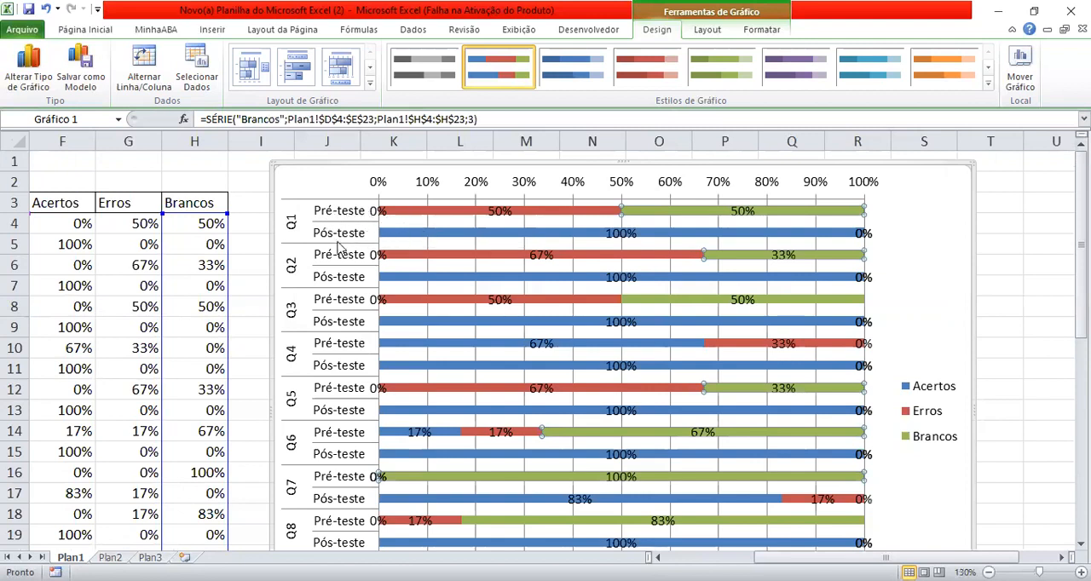
{"action": "mouse_move", "coordinate": [395, 218]}
{"action": "left_click_drag", "start_coordinate": [78, 223], "coordinate": [177, 239]}
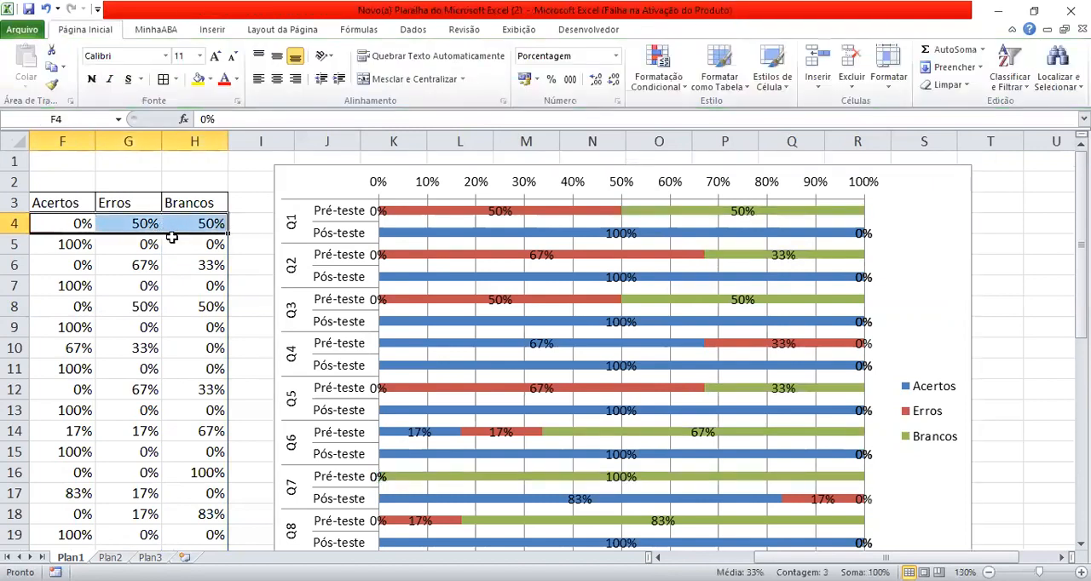
{"action": "left_click_drag", "start_coordinate": [65, 245], "coordinate": [172, 244]}
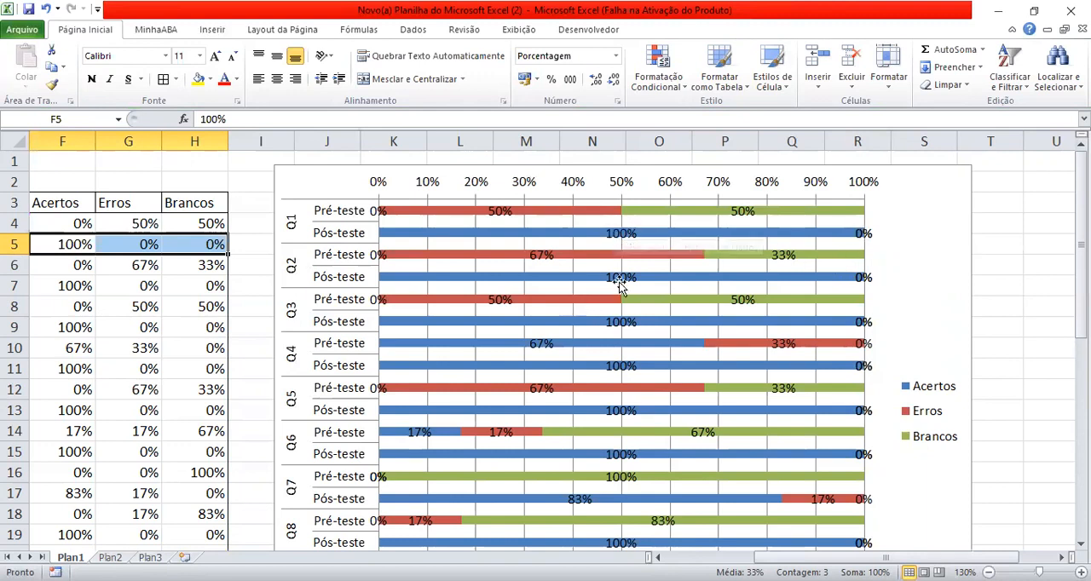
- Insert a blank 2D 100% stacked bar chart and place it beside the Alunos table, below the first chart
{"action": "scroll", "coordinate": [638, 311], "scroll_direction": "down", "scroll_amount": 2}
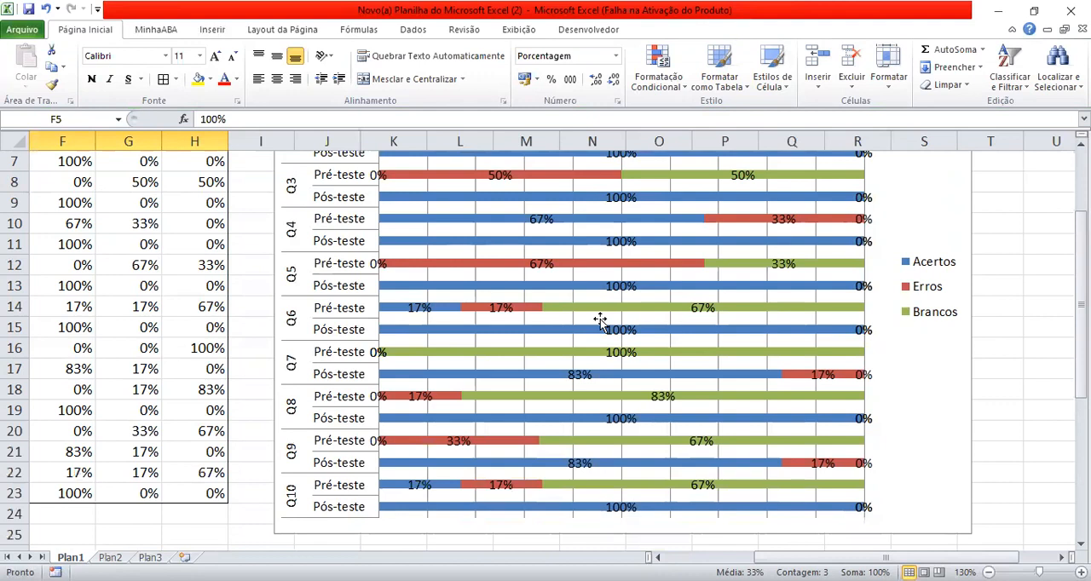
{"action": "scroll", "coordinate": [378, 340], "scroll_direction": "down", "scroll_amount": 1}
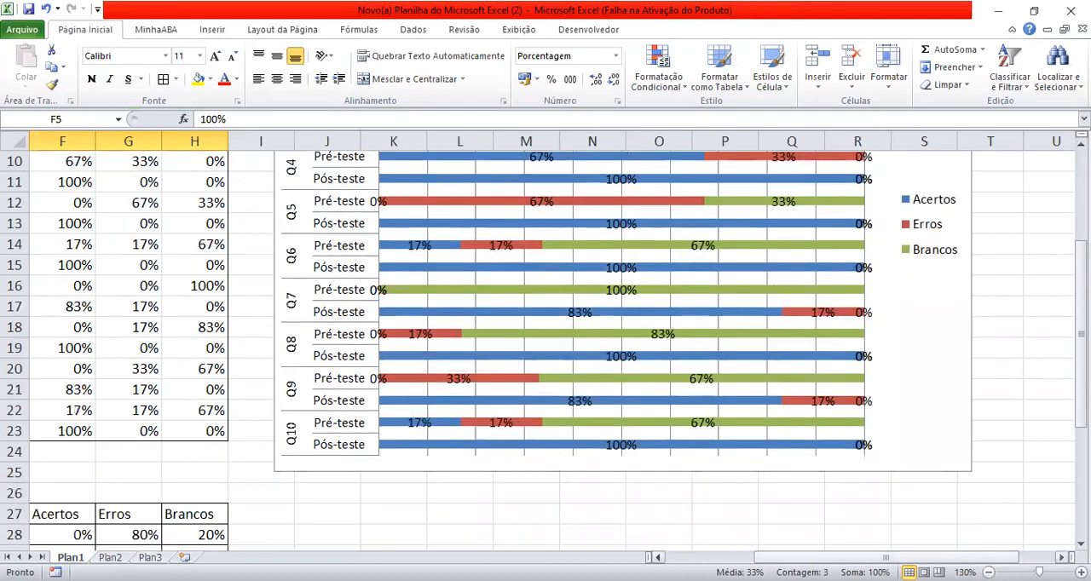
{"action": "scroll", "coordinate": [653, 526], "scroll_direction": "left", "scroll_amount": 3}
{"action": "scroll", "coordinate": [455, 502], "scroll_direction": "down", "scroll_amount": 2}
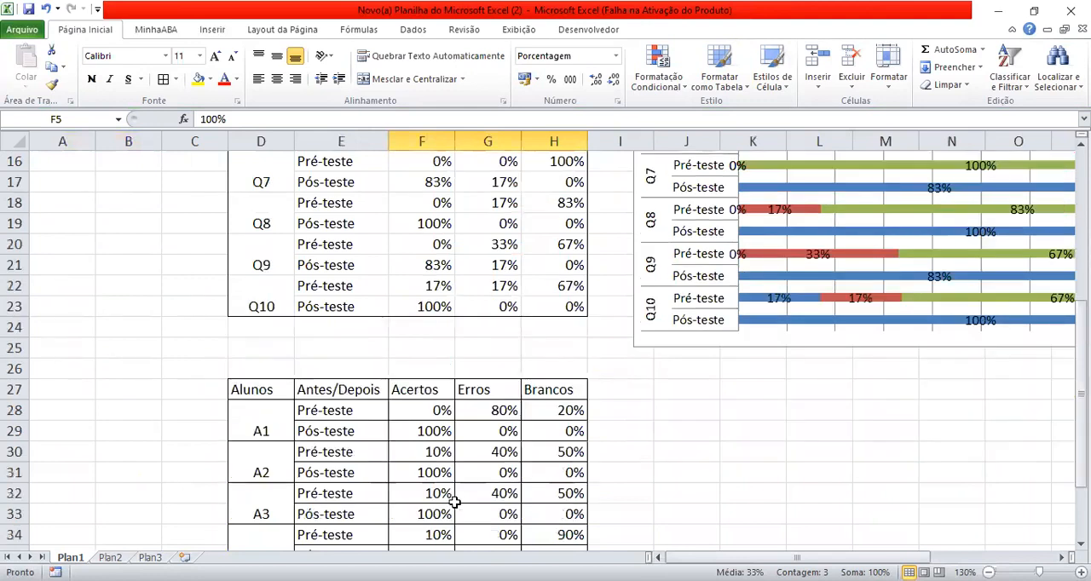
{"action": "scroll", "coordinate": [452, 502], "scroll_direction": "down", "scroll_amount": 2}
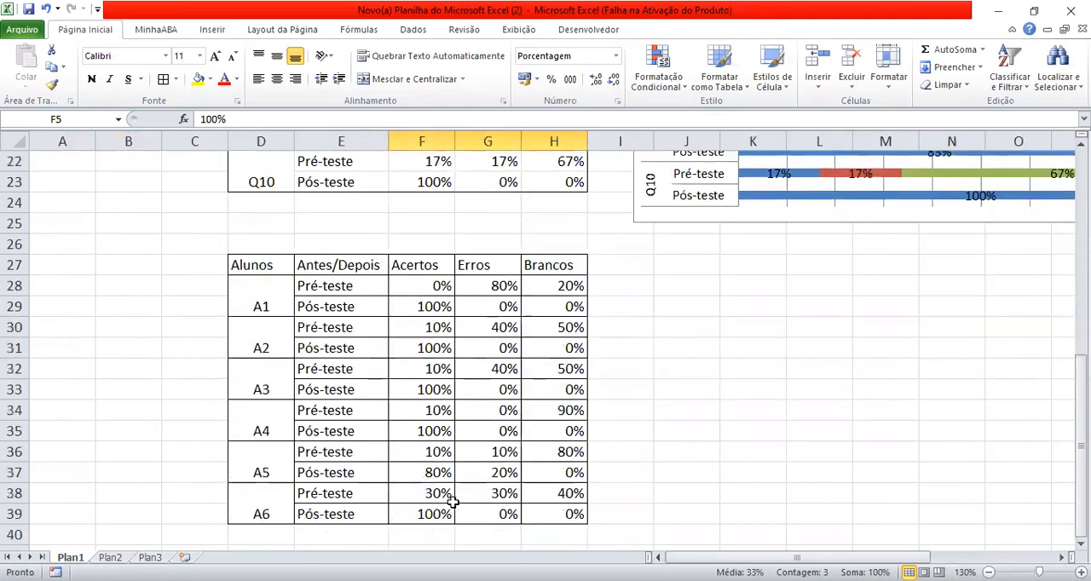
{"action": "left_click", "coordinate": [662, 280]}
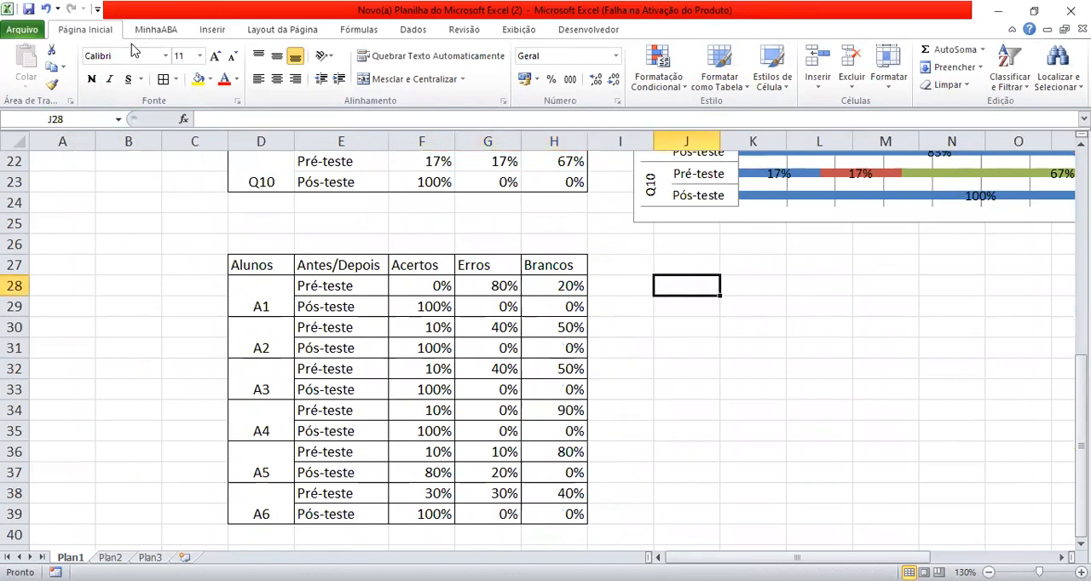
{"action": "left_click", "coordinate": [206, 32]}
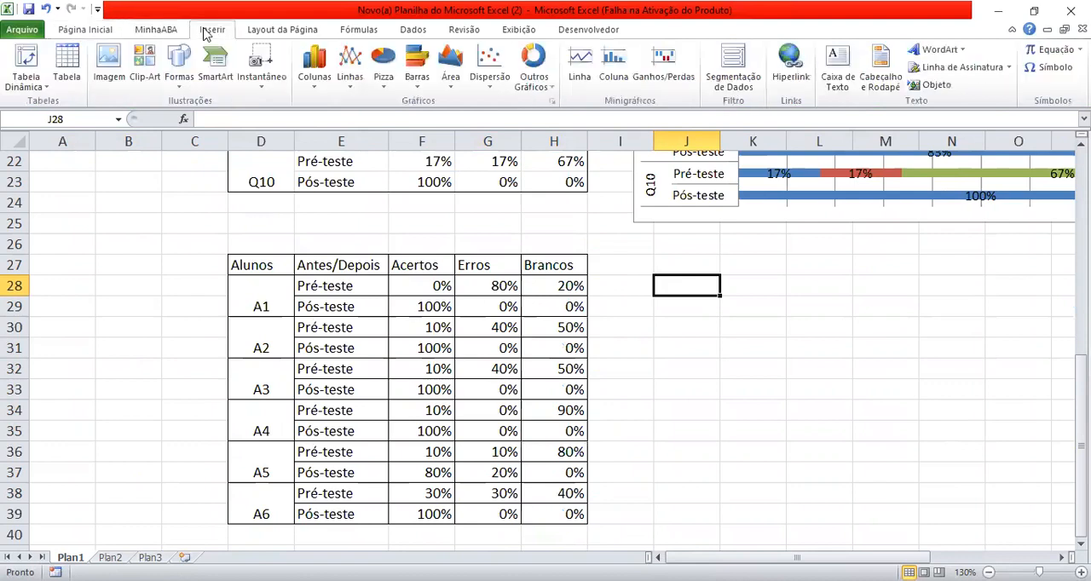
{"action": "left_click", "coordinate": [423, 75]}
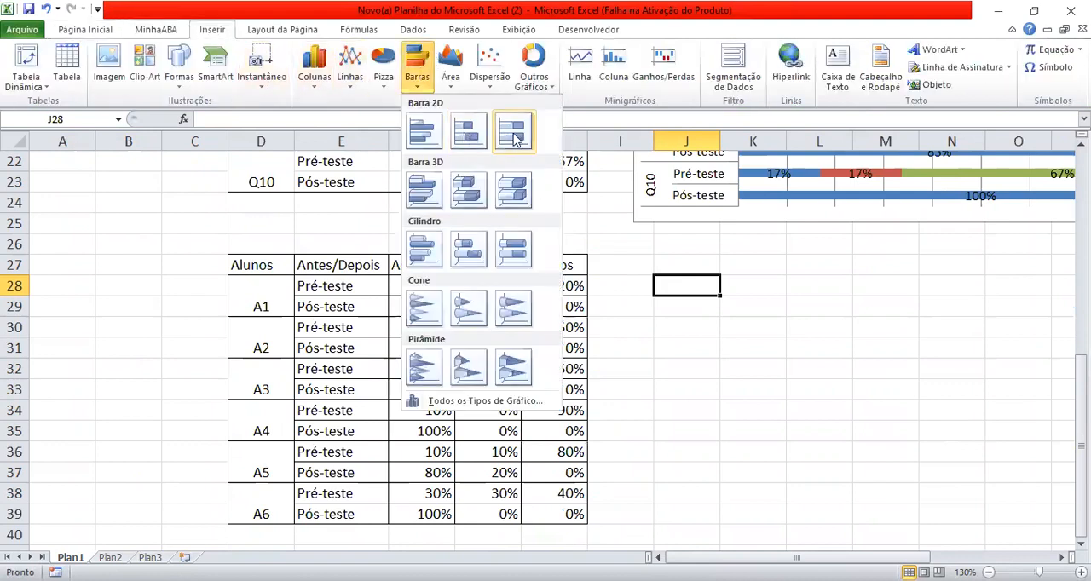
{"action": "left_click", "coordinate": [515, 137]}
{"action": "left_click_drag", "start_coordinate": [490, 214], "coordinate": [818, 249]}
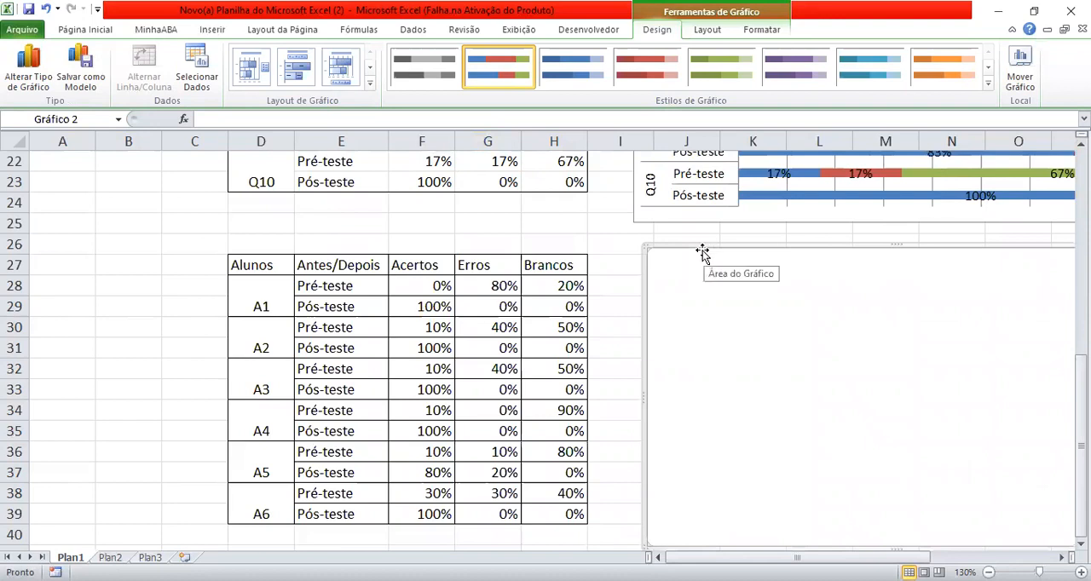
{"action": "scroll", "coordinate": [785, 267], "scroll_direction": "down", "scroll_amount": 1}
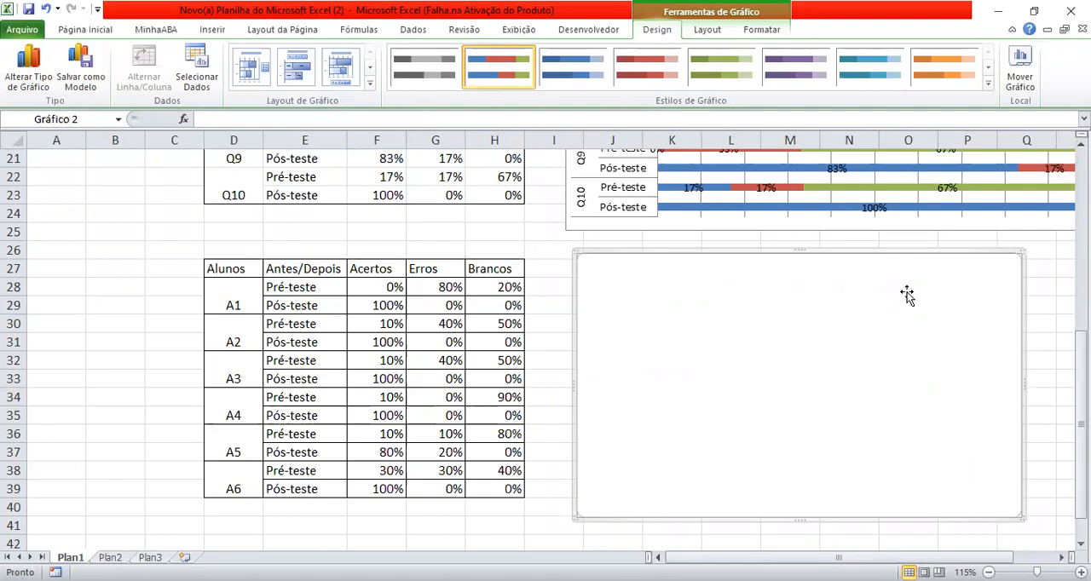
{"action": "left_click", "coordinate": [1045, 309]}
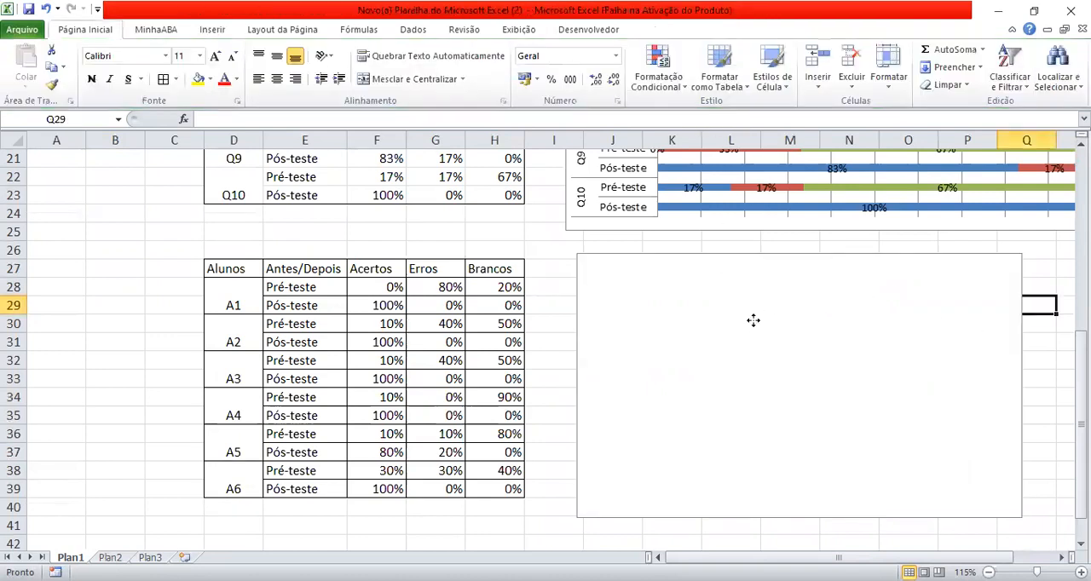
- Add a data series named Acertos to the blank chart, using F28:F39 of the Alunos table as its values
{"action": "left_click", "coordinate": [722, 324]}
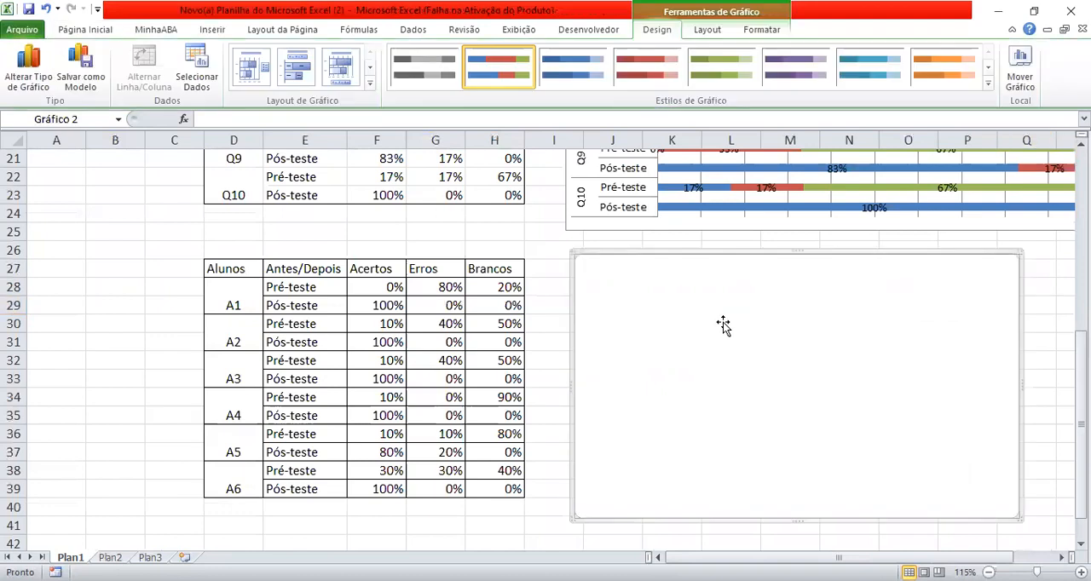
{"action": "right_click", "coordinate": [770, 312]}
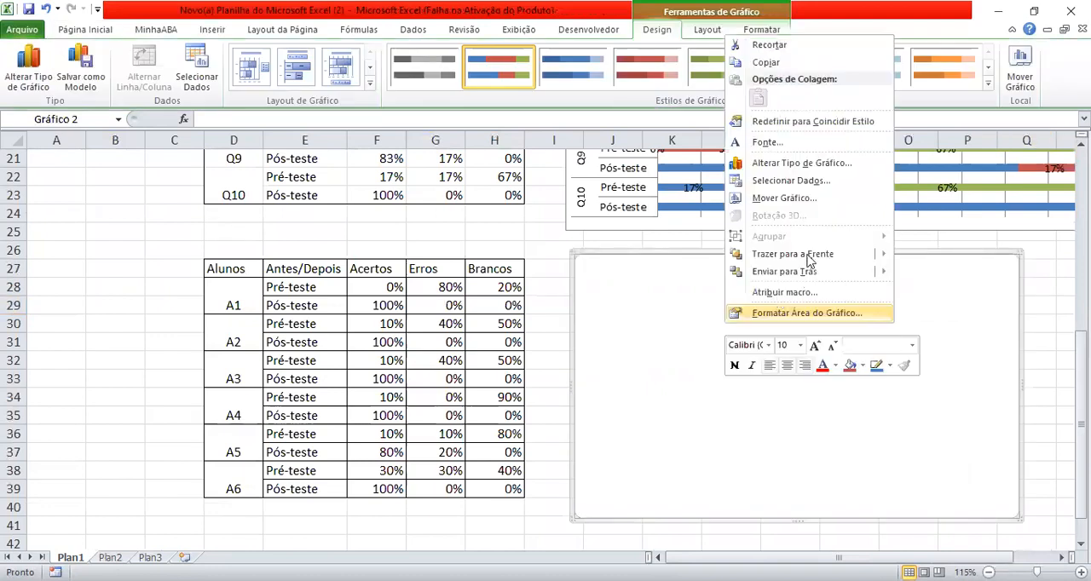
{"action": "left_click", "coordinate": [785, 181]}
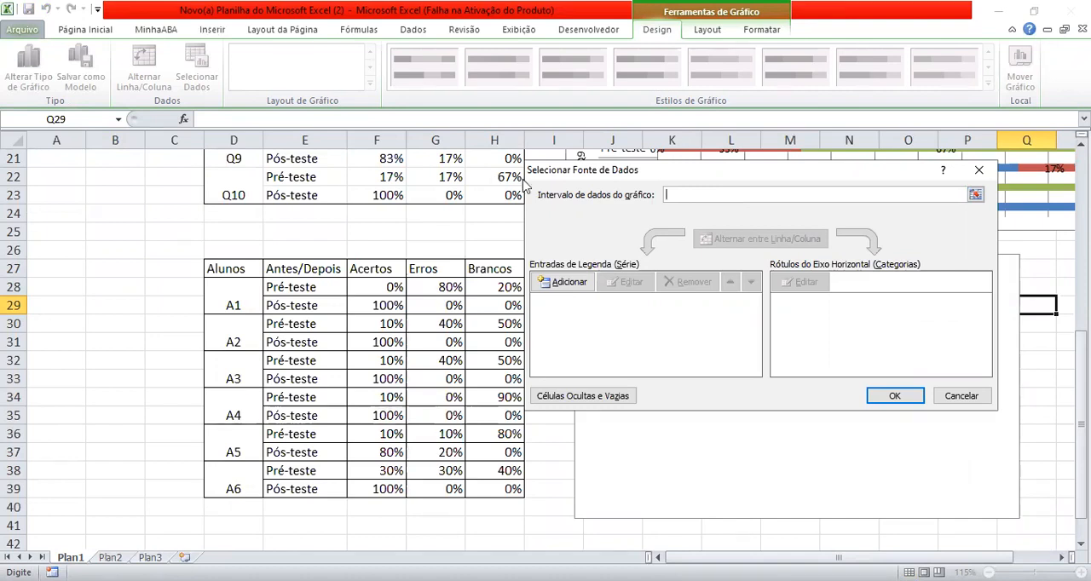
{"action": "left_click_drag", "start_coordinate": [553, 177], "coordinate": [590, 179]}
{"action": "left_click", "coordinate": [599, 286]}
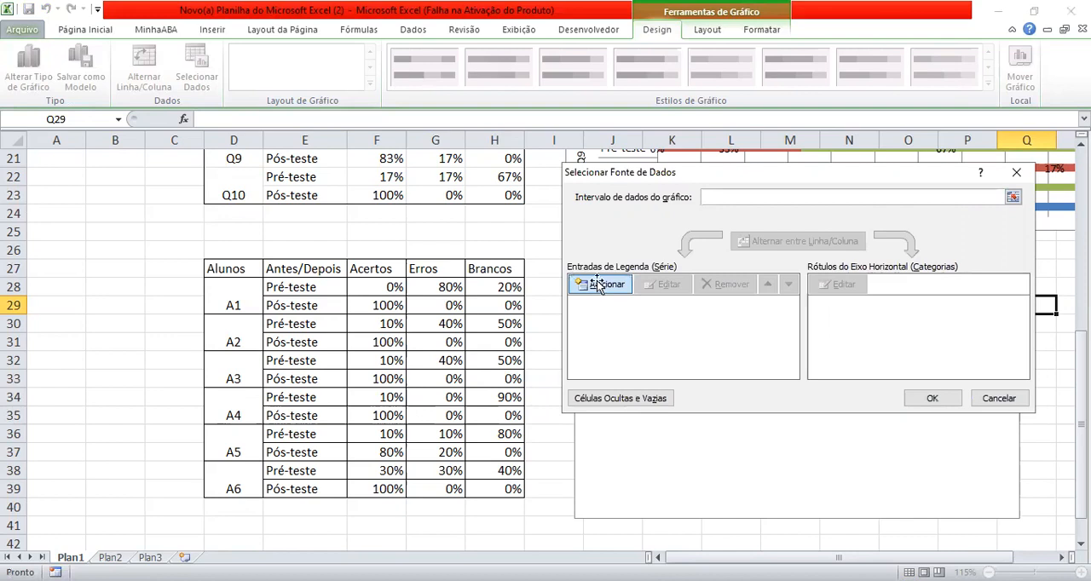
{"action": "type", "text": "Acertos"}
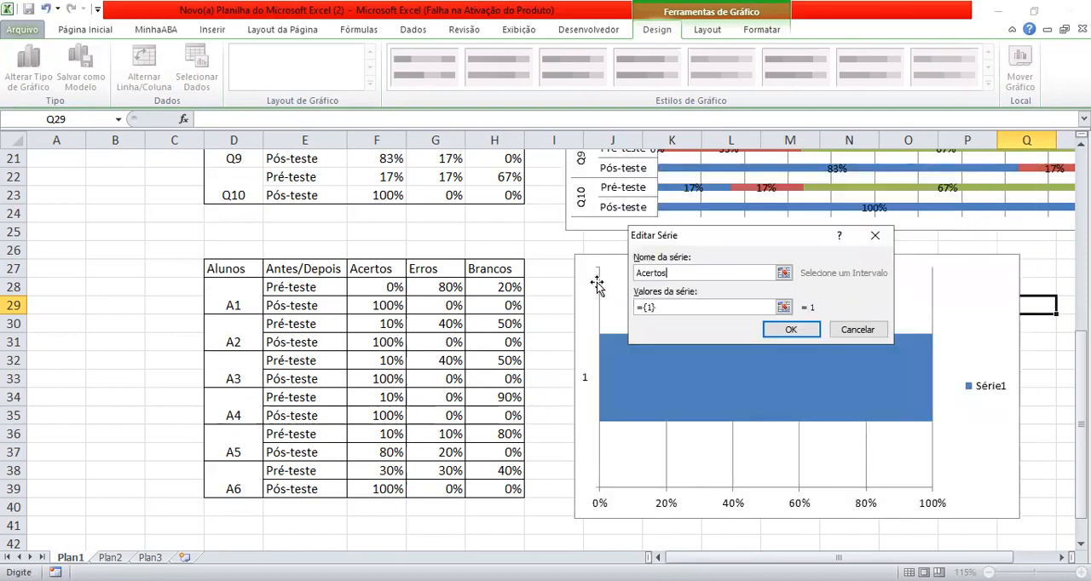
{"action": "left_click", "coordinate": [670, 308]}
{"action": "key", "text": "BackSpace"}
{"action": "key", "text": "BackSpace"}
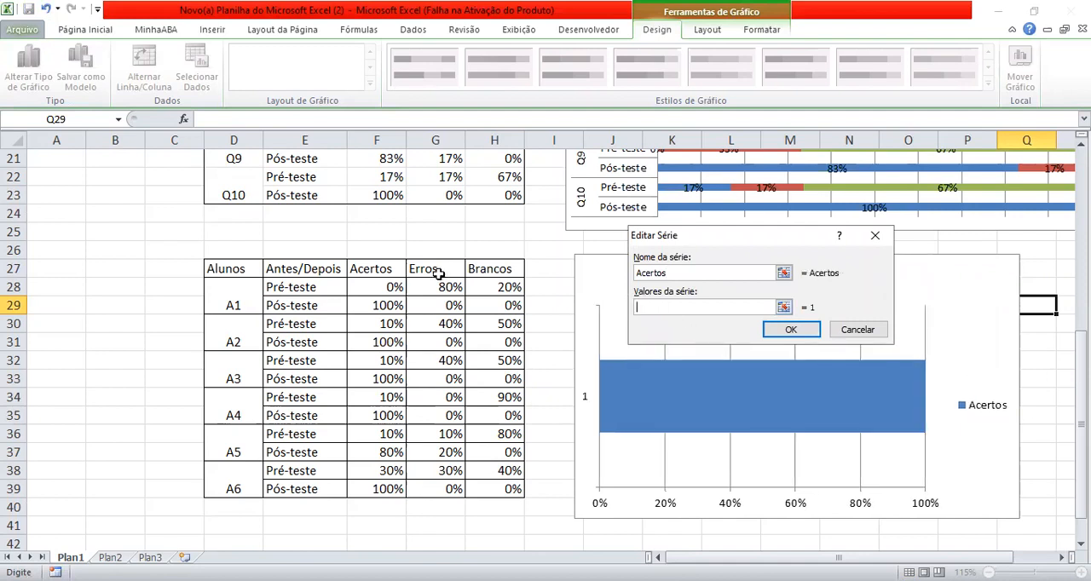
{"action": "left_click", "coordinate": [363, 285]}
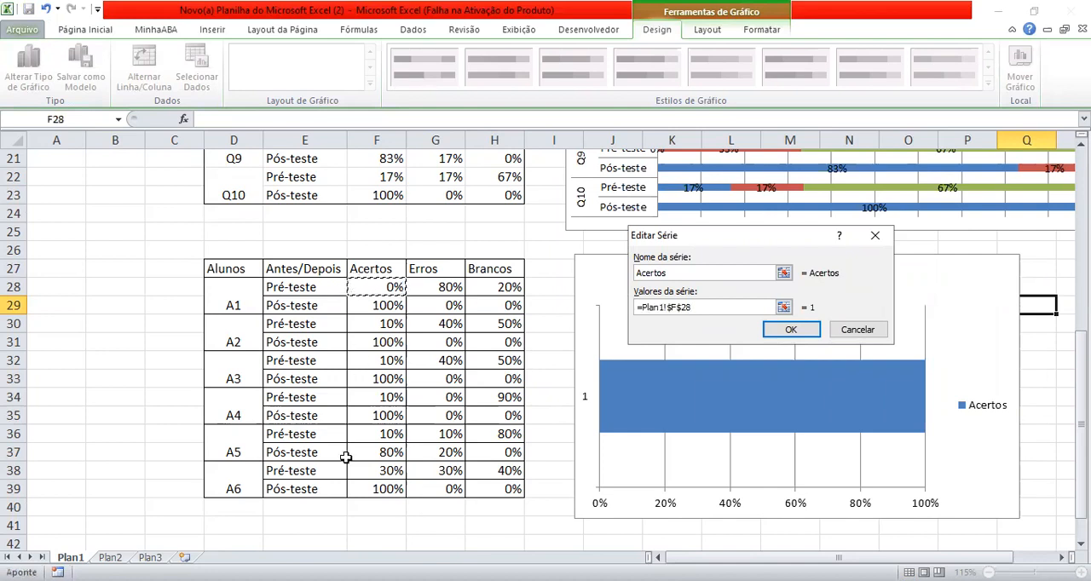
{"action": "left_click", "coordinate": [361, 489], "text": "shift"}
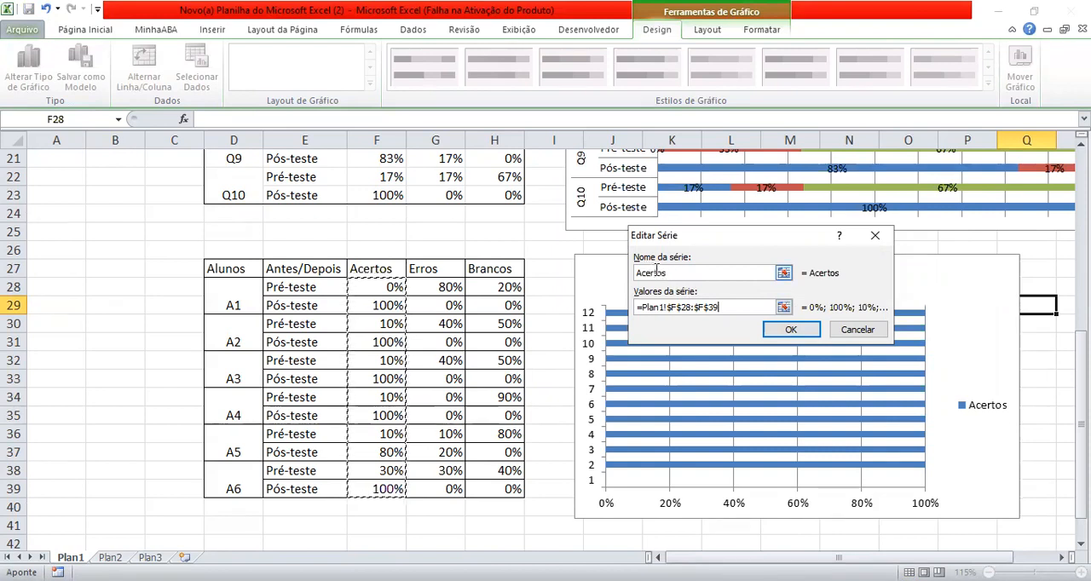
{"action": "left_click", "coordinate": [779, 334]}
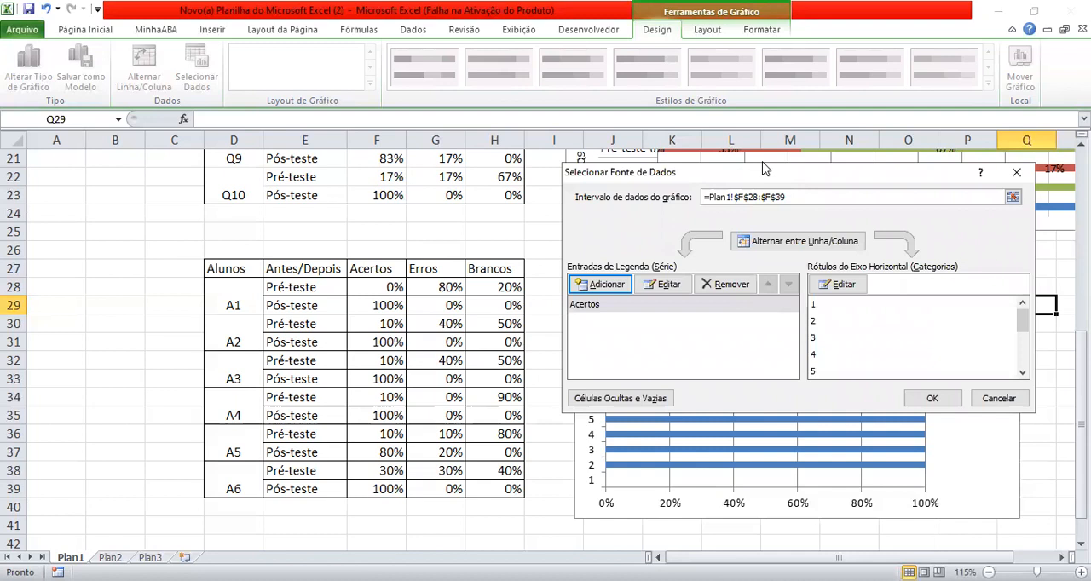
- Add a second data series named Erros to the students' chart, with its values from G28:G39
{"action": "left_click_drag", "start_coordinate": [764, 169], "coordinate": [769, 98]}
{"action": "left_click", "coordinate": [610, 215]}
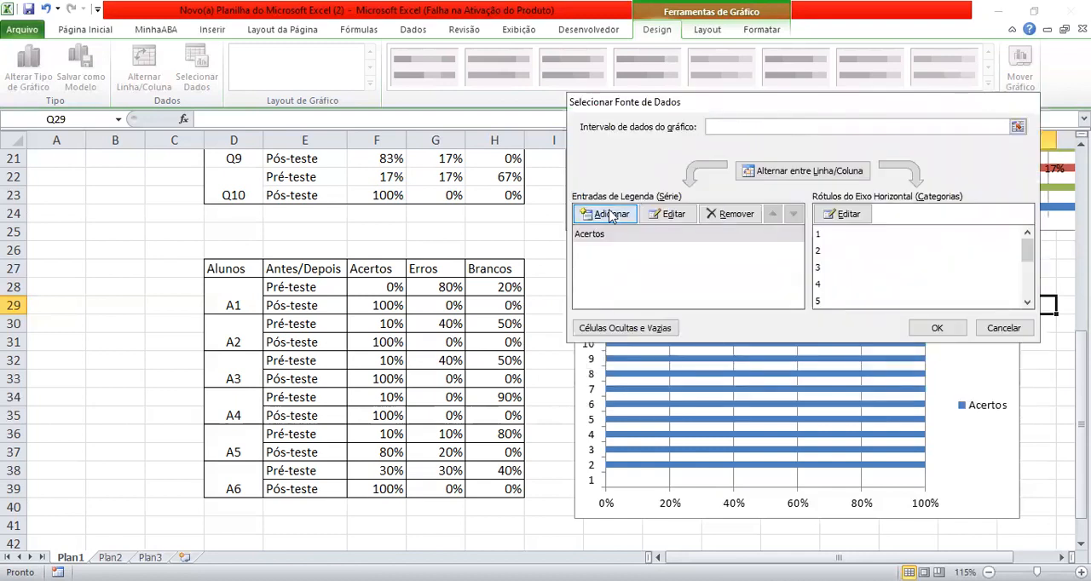
{"action": "type", "text": "Erros"}
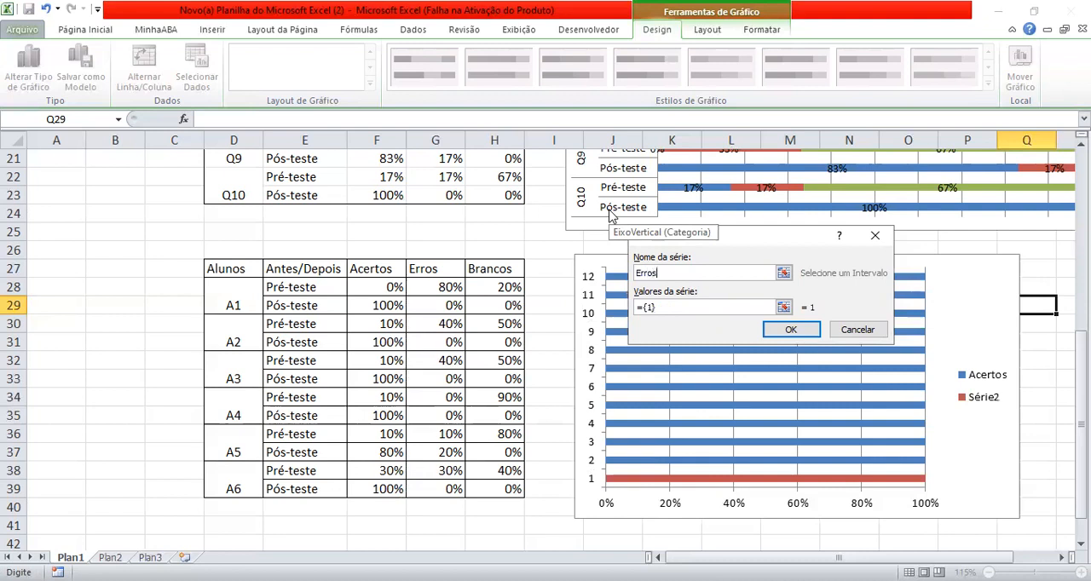
{"action": "left_click", "coordinate": [667, 312]}
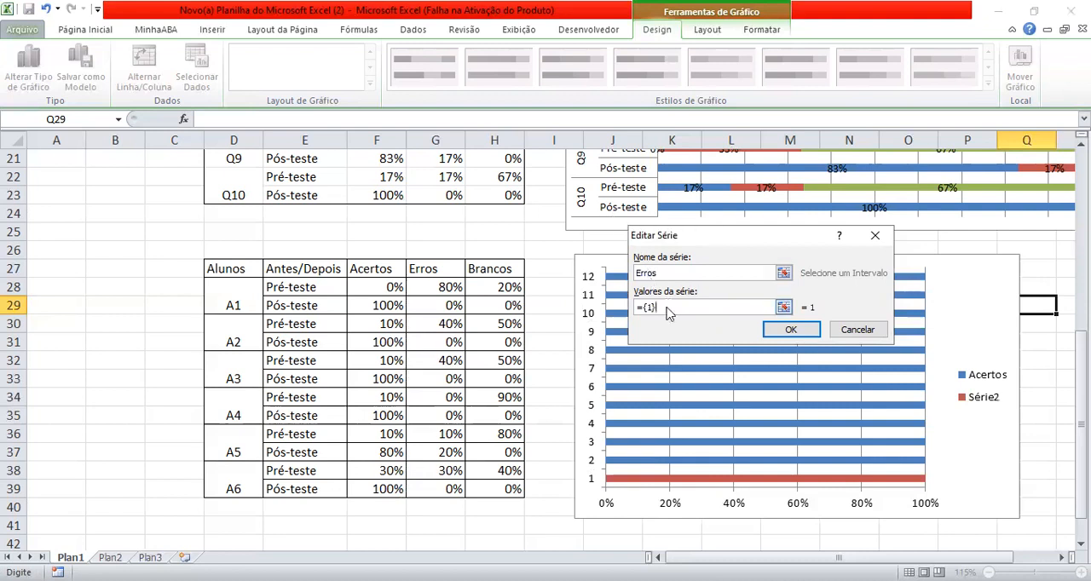
{"action": "key", "text": "BackSpace"}
{"action": "key", "text": "BackSpace"}
{"action": "key", "text": "BackSpace"}
{"action": "key", "text": "BackSpace"}
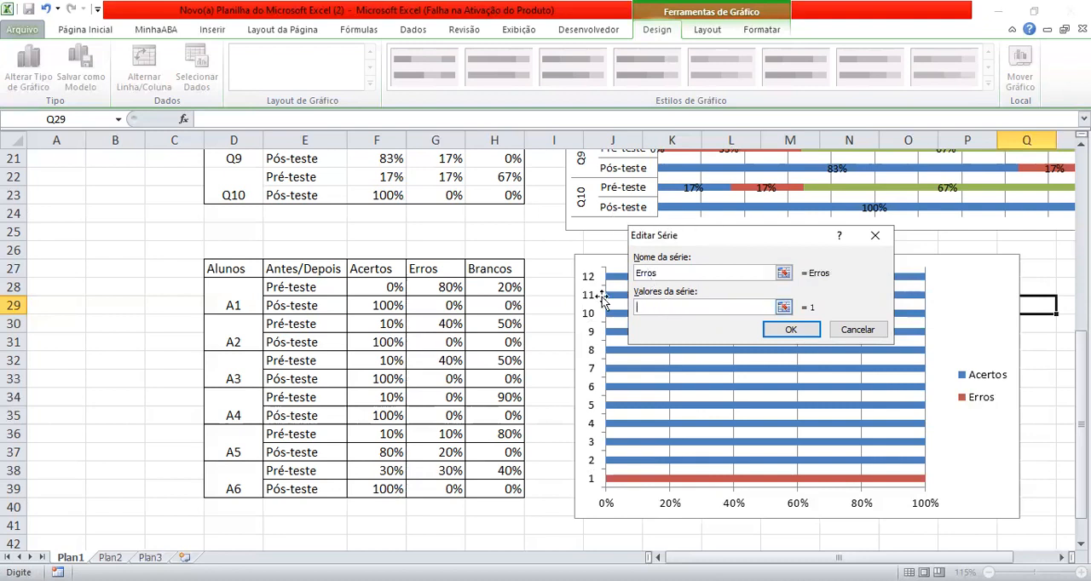
{"action": "left_click", "coordinate": [442, 287]}
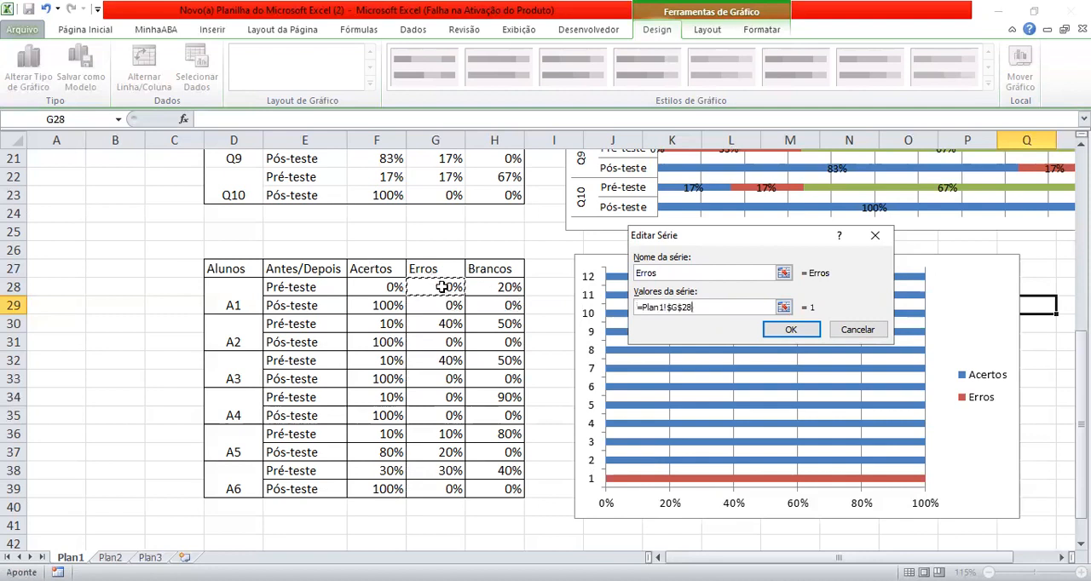
{"action": "left_click", "coordinate": [436, 490], "text": "shift"}
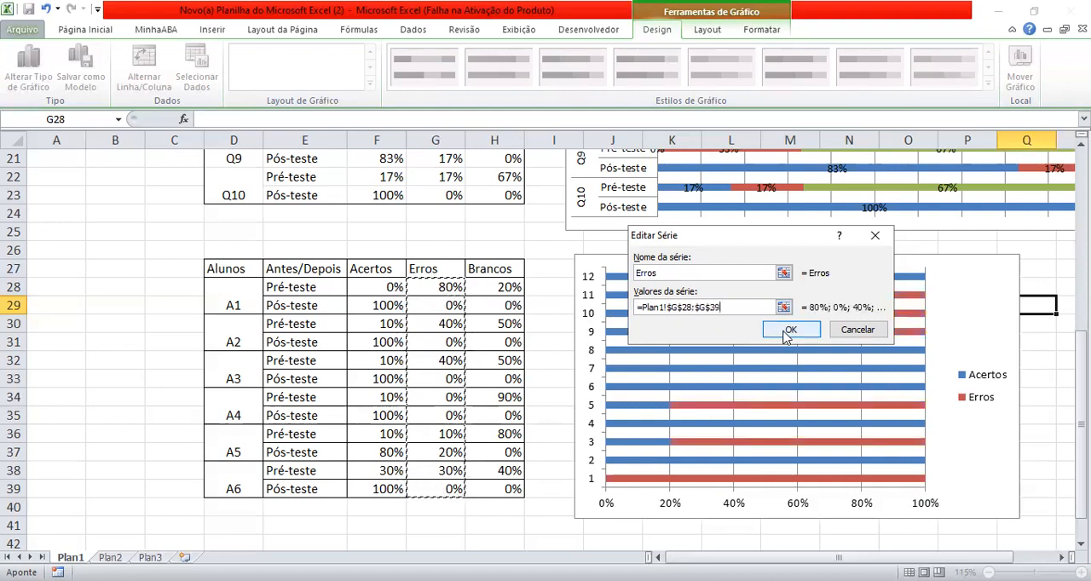
{"action": "left_click", "coordinate": [792, 337]}
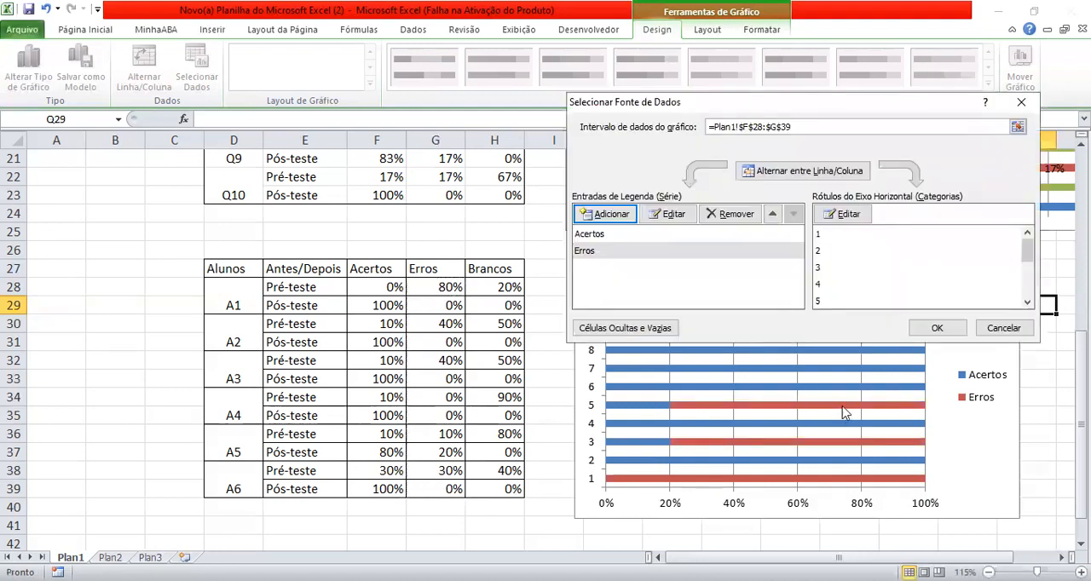
- Add a third data series named Brancos to the students' chart, with its values from H28:H39
{"action": "left_click", "coordinate": [609, 219]}
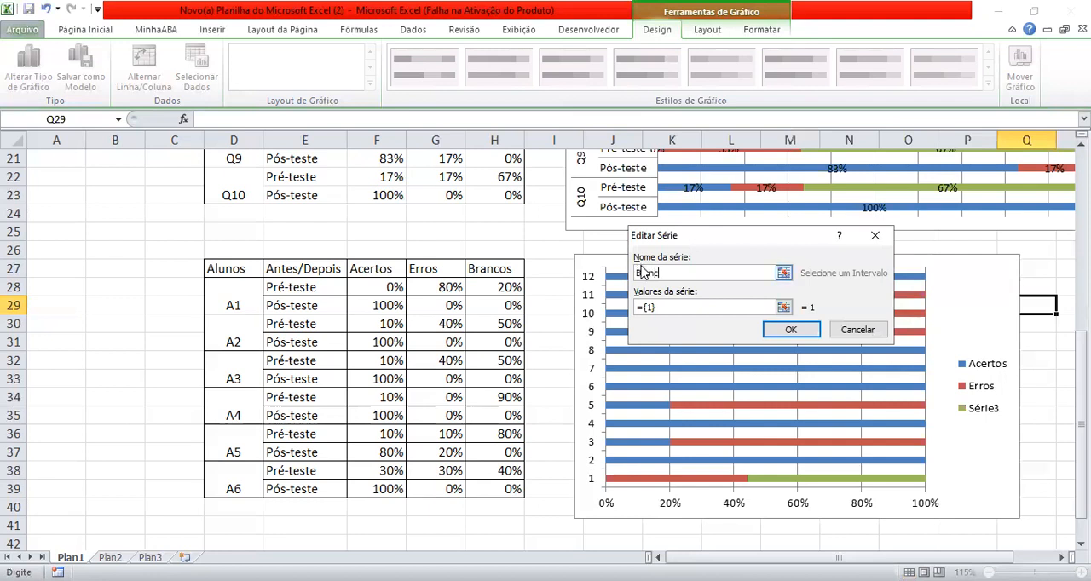
{"action": "left_click", "coordinate": [667, 308]}
{"action": "key", "text": "BackSpace"}
{"action": "key", "text": "BackSpace"}
{"action": "key", "text": "BackSpace"}
{"action": "left_click", "coordinate": [495, 287]}
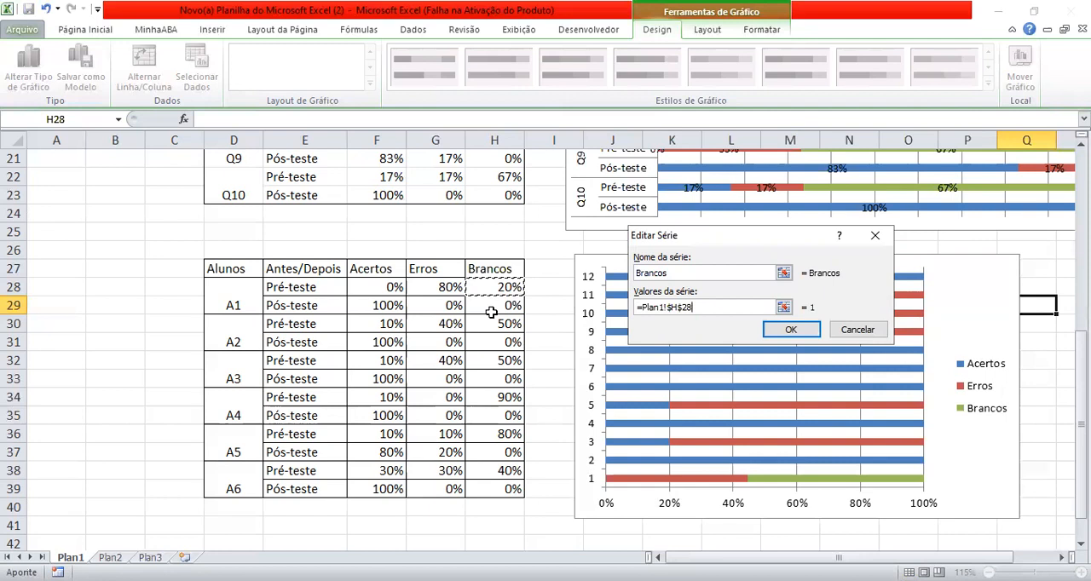
{"action": "left_click", "coordinate": [482, 484], "text": "shift"}
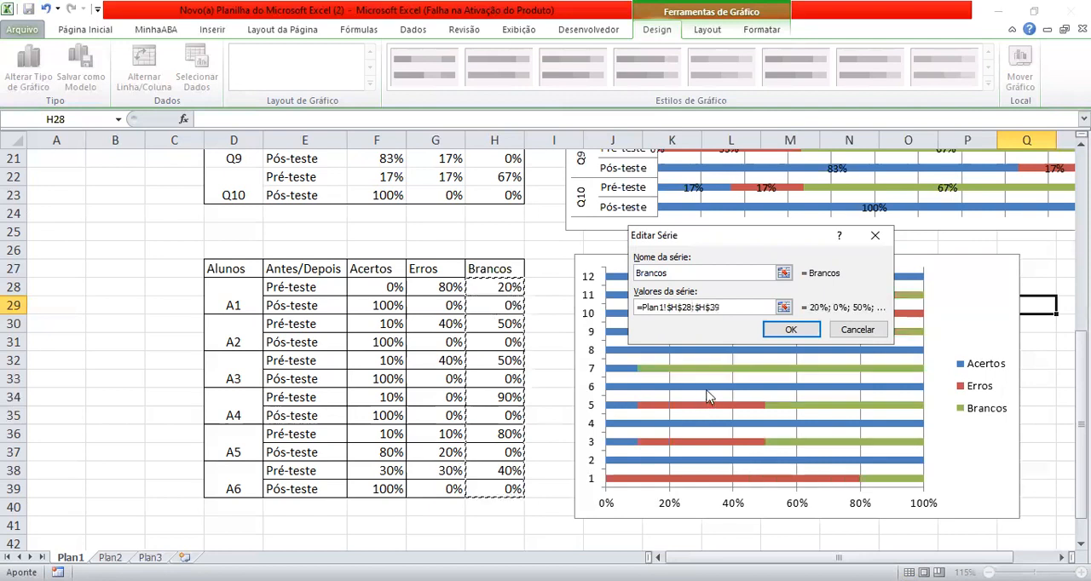
{"action": "left_click", "coordinate": [788, 330]}
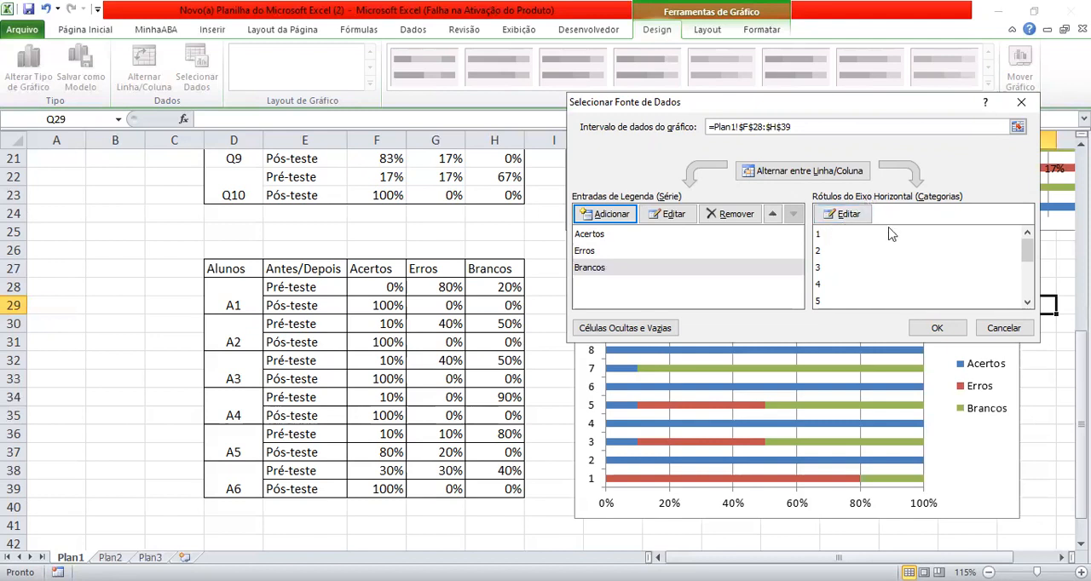
- Set the students' chart's horizontal axis labels to D28:E39 and apply the data source settings
{"action": "left_click", "coordinate": [854, 218]}
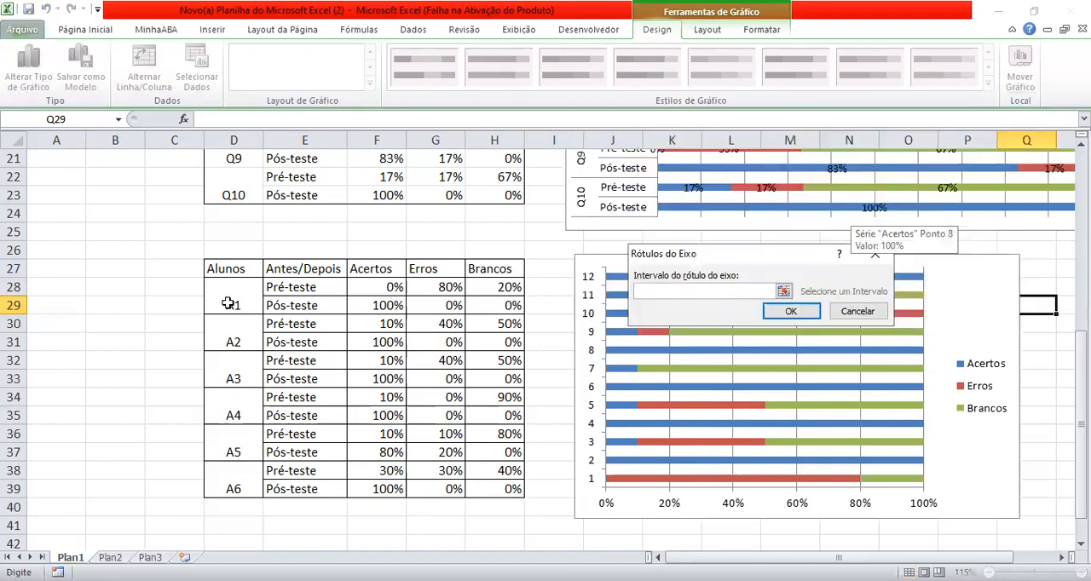
{"action": "left_click_drag", "start_coordinate": [221, 295], "coordinate": [305, 489]}
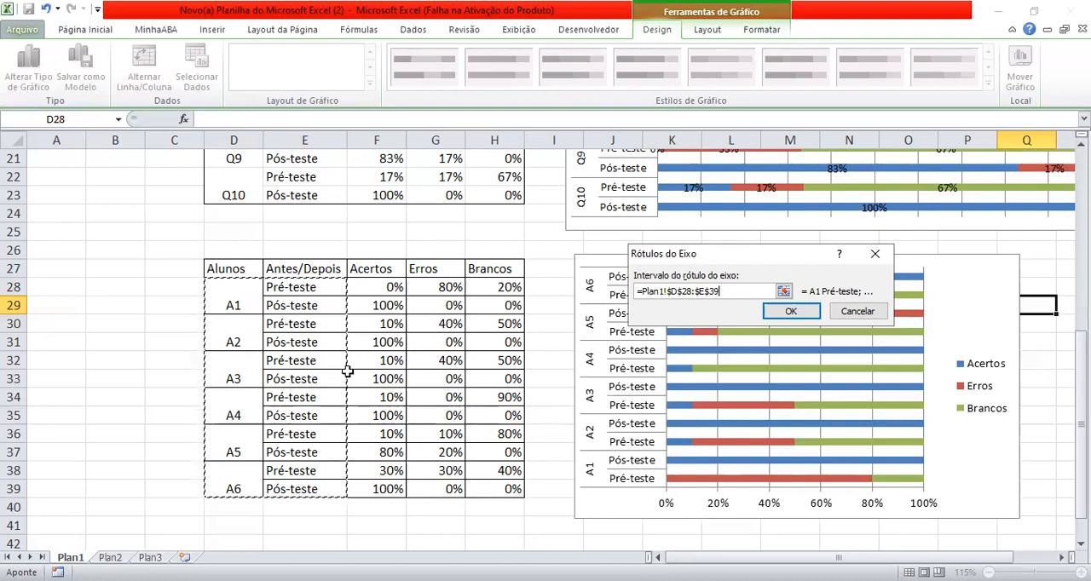
{"action": "left_click", "coordinate": [791, 312]}
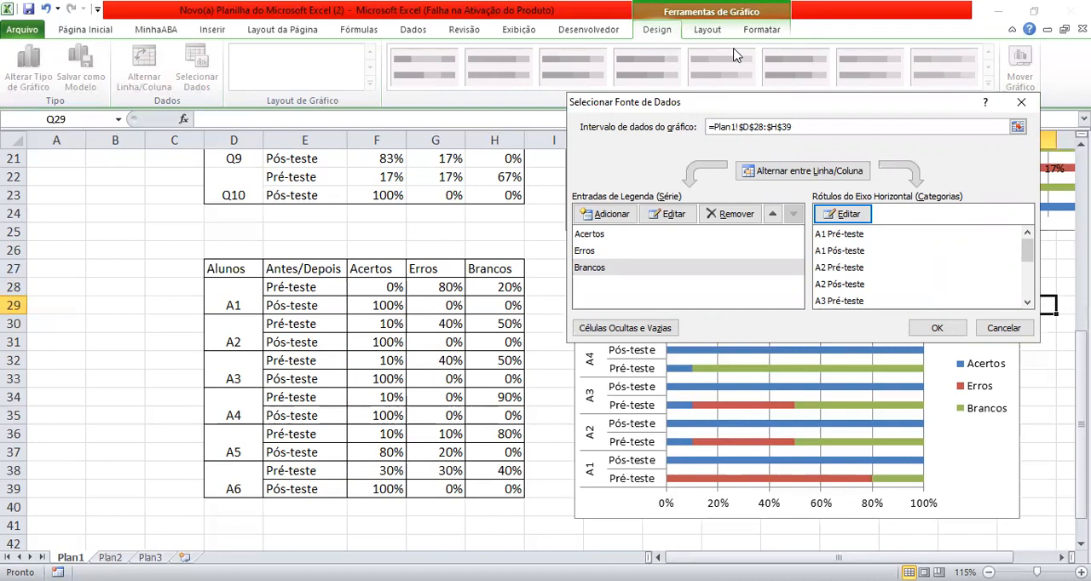
{"action": "left_click_drag", "start_coordinate": [745, 110], "coordinate": [300, 94]}
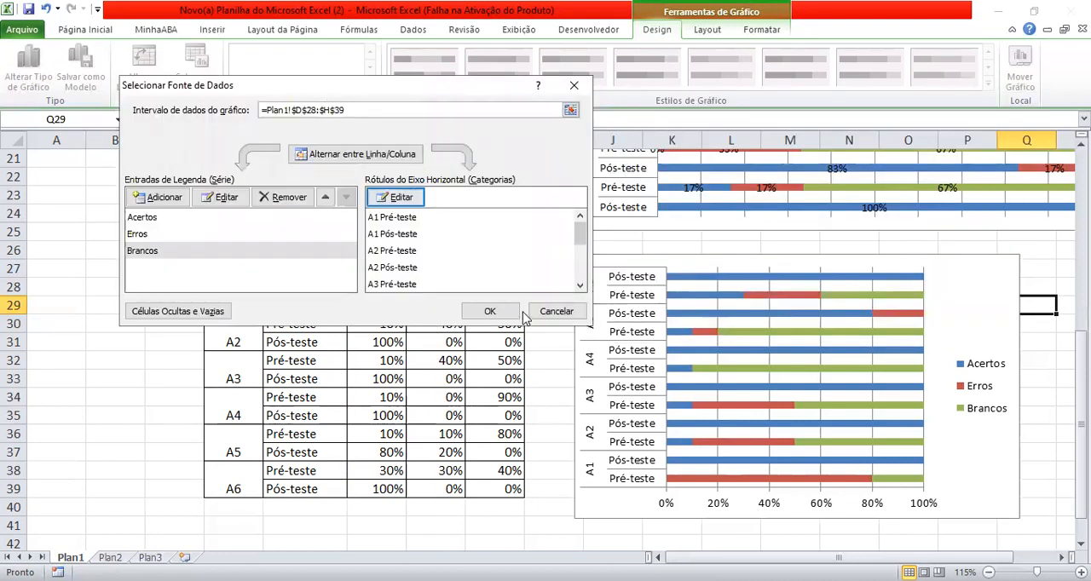
{"action": "left_click", "coordinate": [510, 317]}
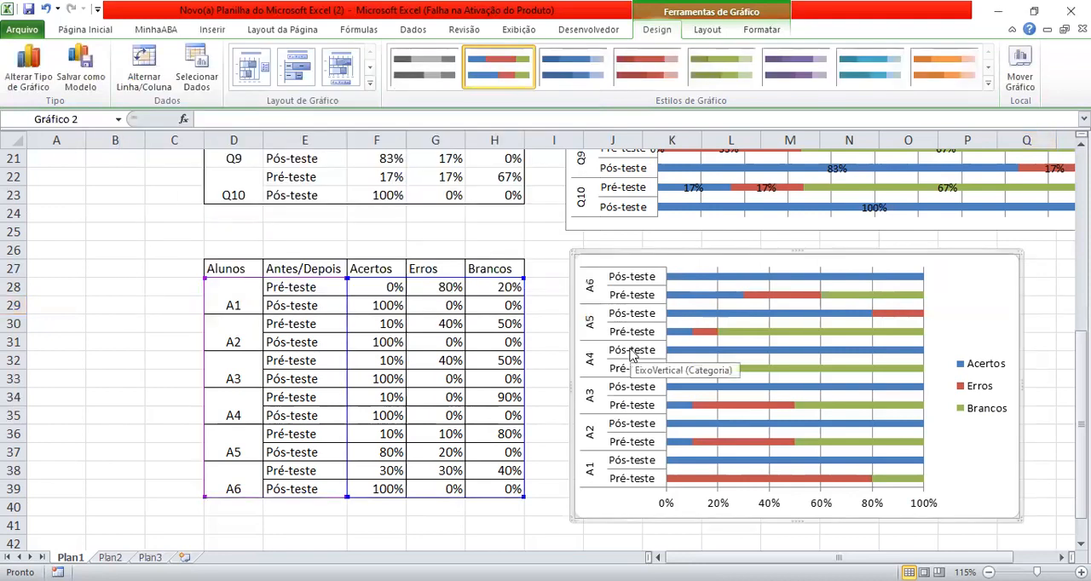
- Put the categories of the students' chart's vertical axis in reverse order
{"action": "left_click", "coordinate": [611, 444]}
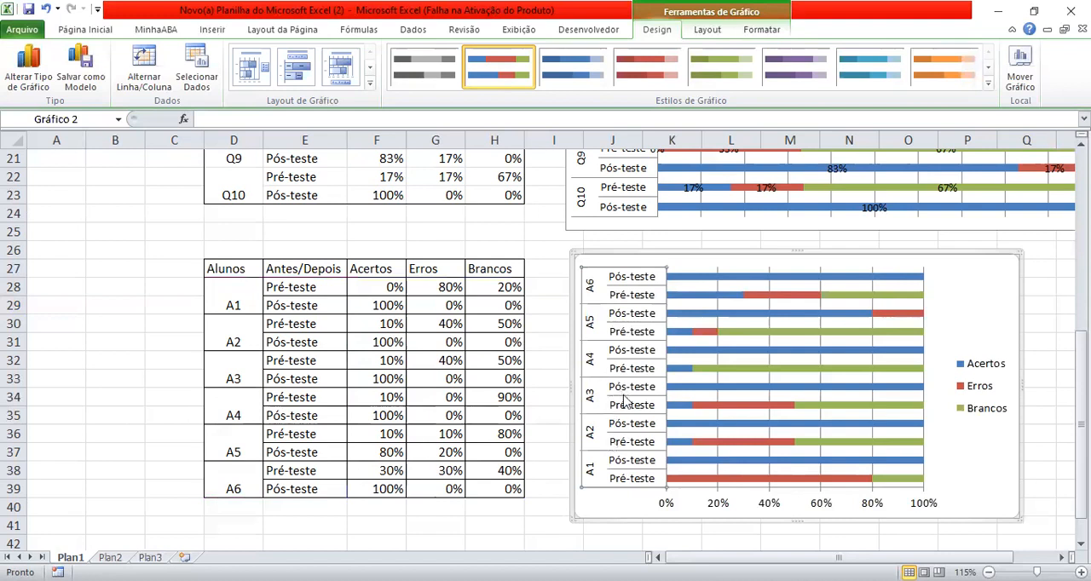
{"action": "right_click", "coordinate": [627, 401]}
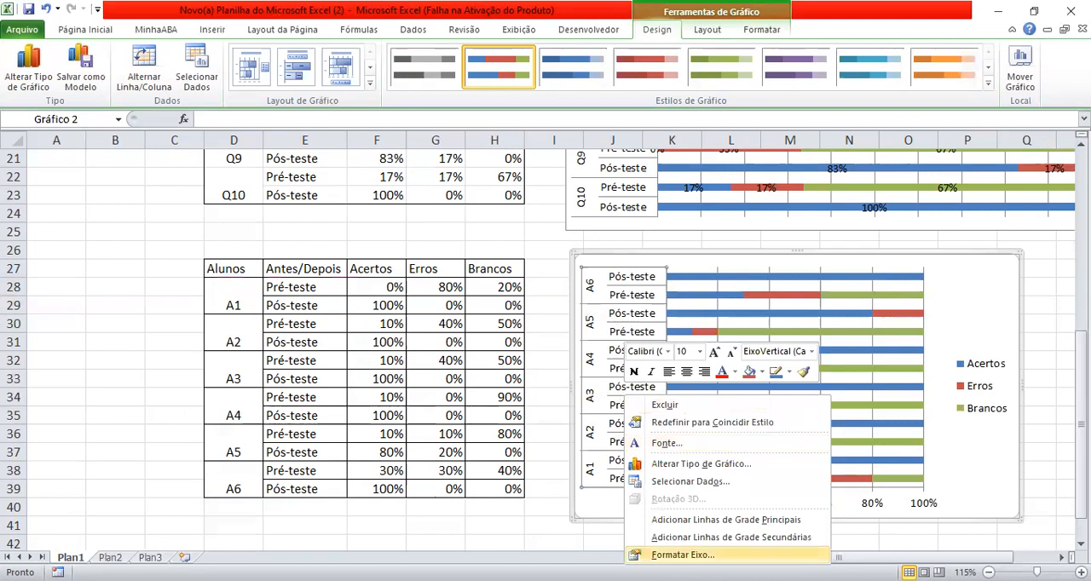
{"action": "left_click", "coordinate": [682, 555]}
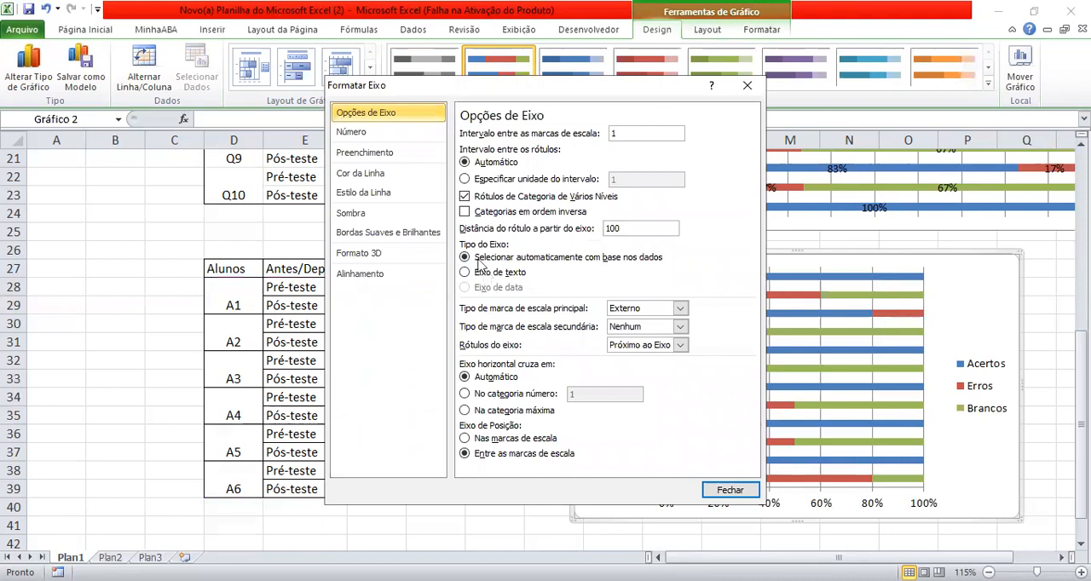
{"action": "left_click", "coordinate": [464, 212]}
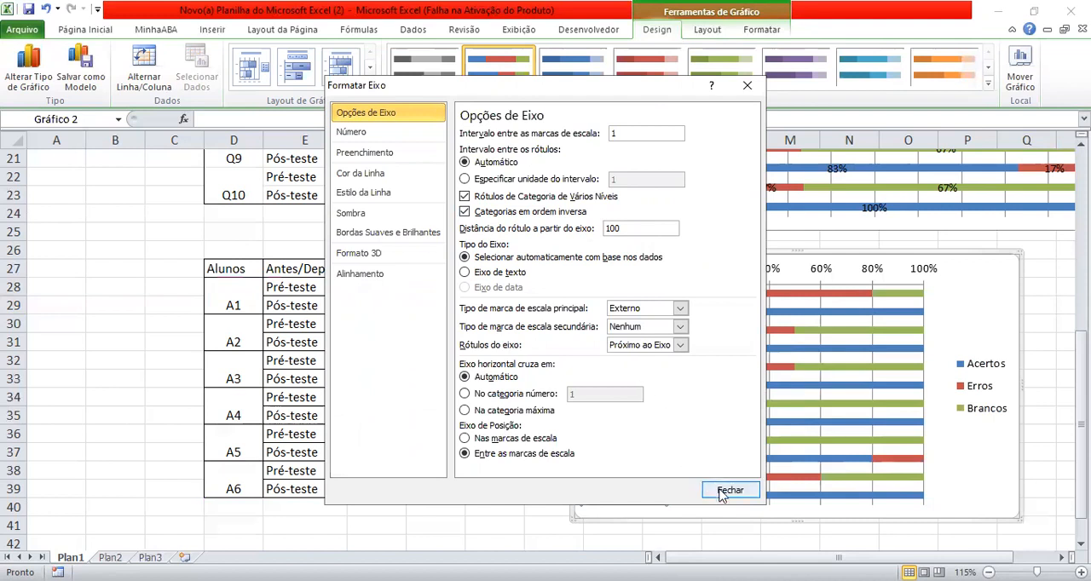
{"action": "left_click", "coordinate": [730, 491]}
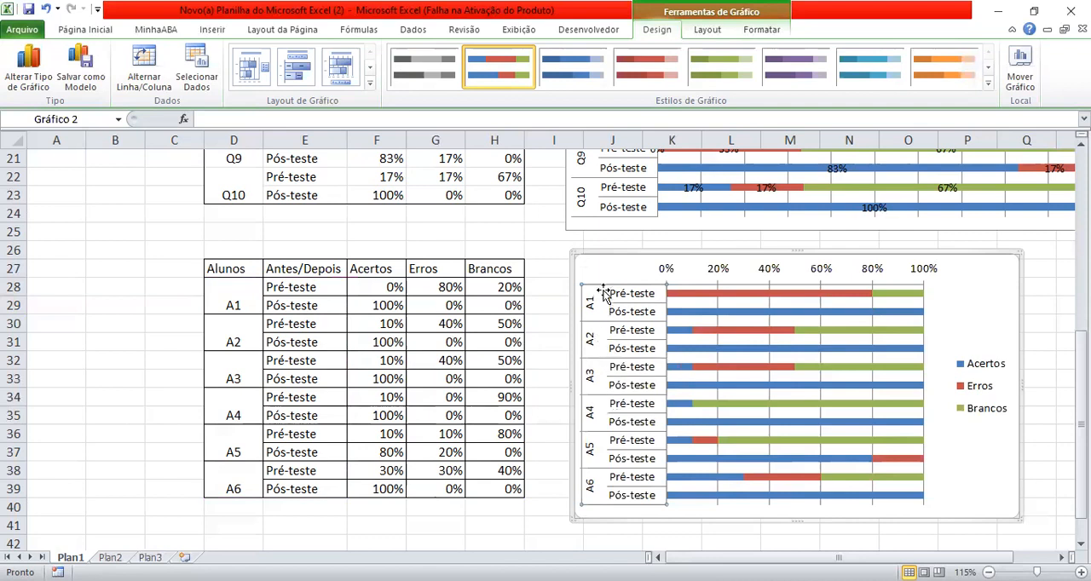
{"action": "left_click", "coordinate": [980, 314]}
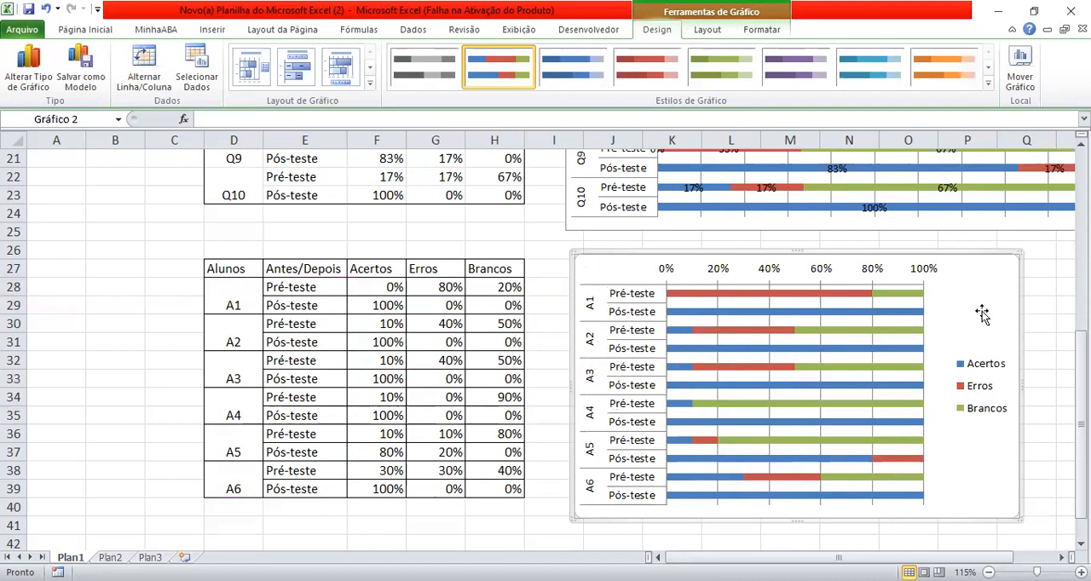
- Add data labels to the Erros, Brancos and Acertos series of the students' chart
{"action": "mouse_move", "coordinate": [758, 296]}
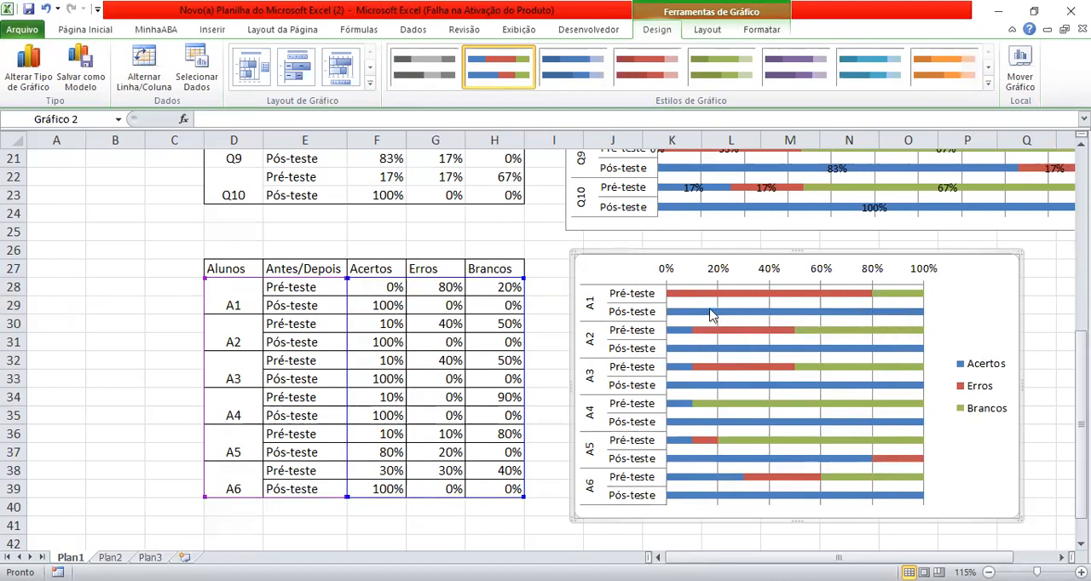
{"action": "left_click", "coordinate": [722, 295]}
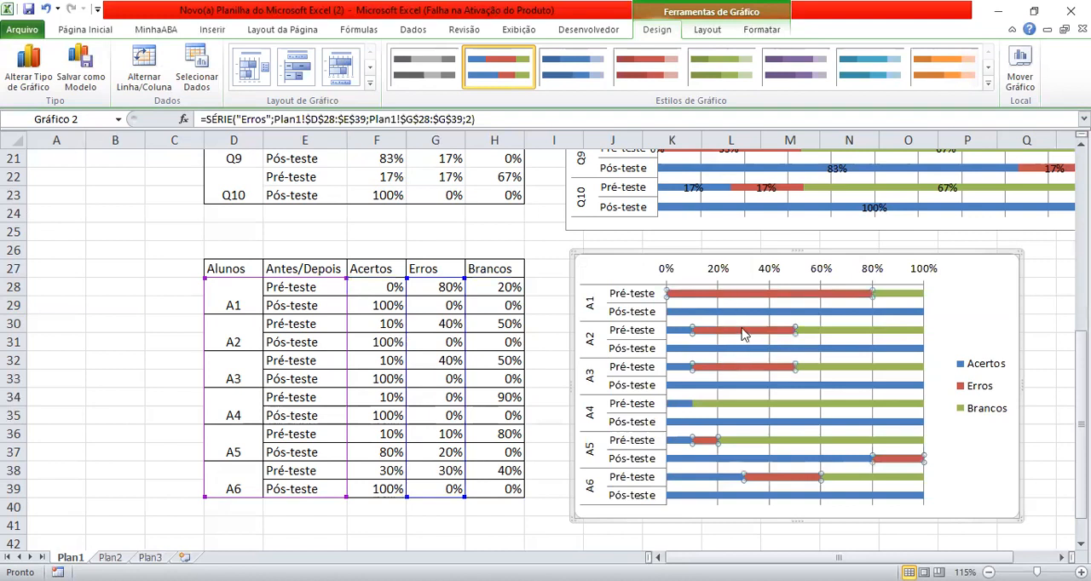
{"action": "mouse_move", "coordinate": [731, 300]}
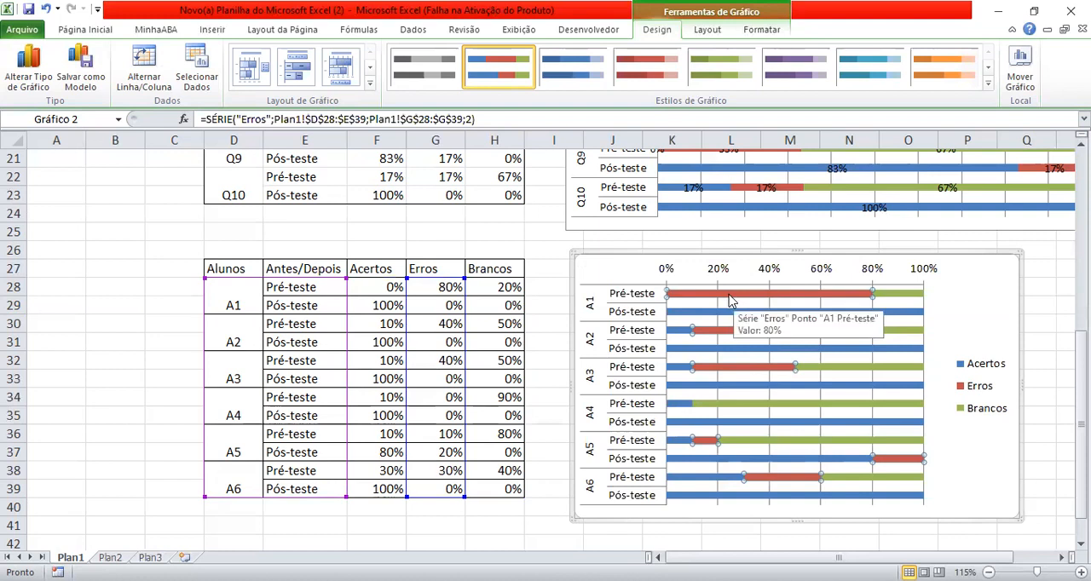
{"action": "right_click", "coordinate": [731, 298]}
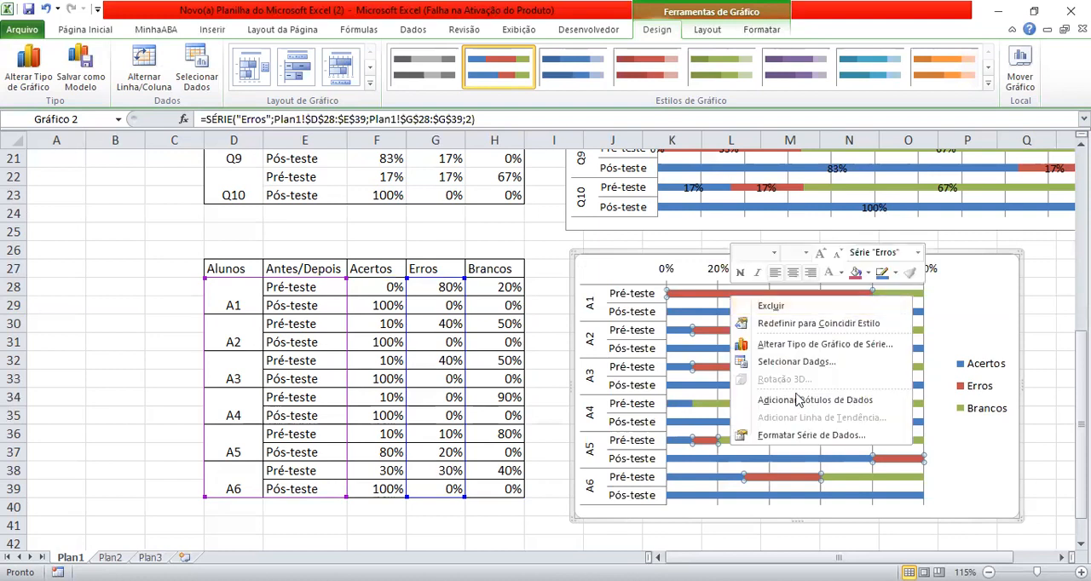
{"action": "left_click", "coordinate": [801, 401]}
{"action": "left_click", "coordinate": [902, 297]}
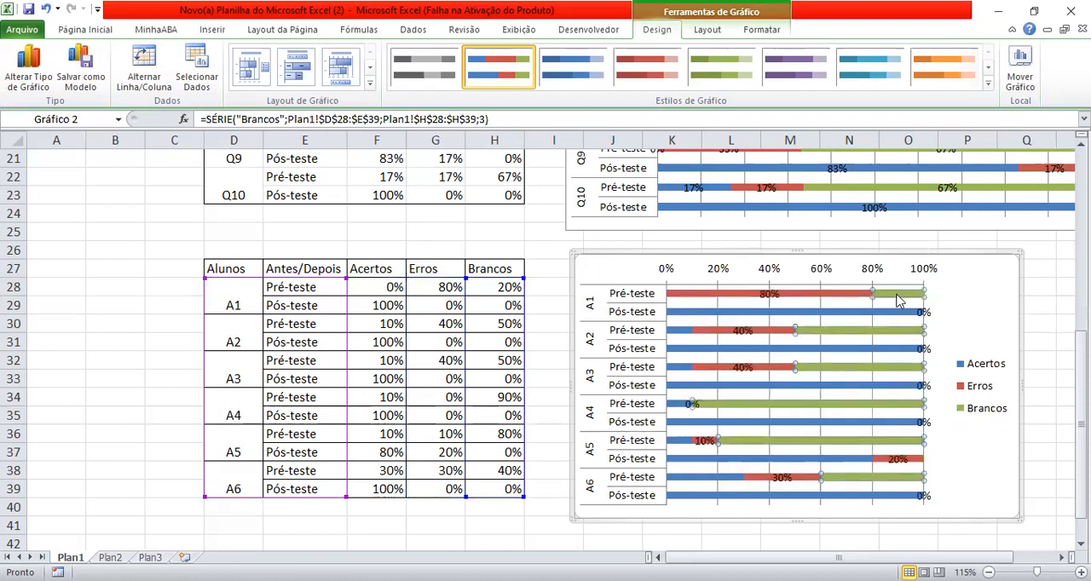
{"action": "right_click", "coordinate": [899, 303]}
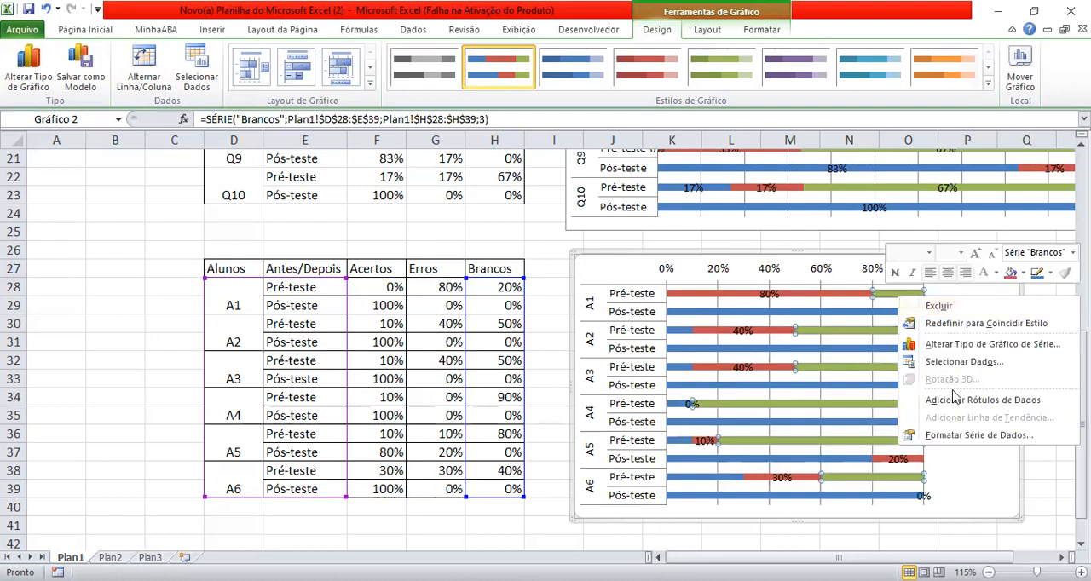
{"action": "left_click", "coordinate": [953, 406]}
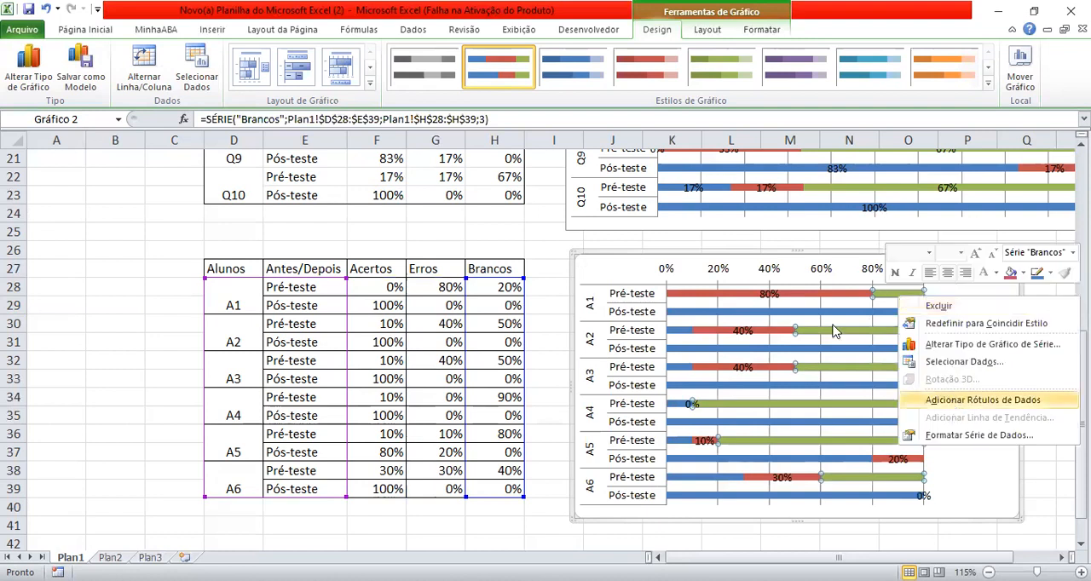
{"action": "left_click", "coordinate": [773, 314]}
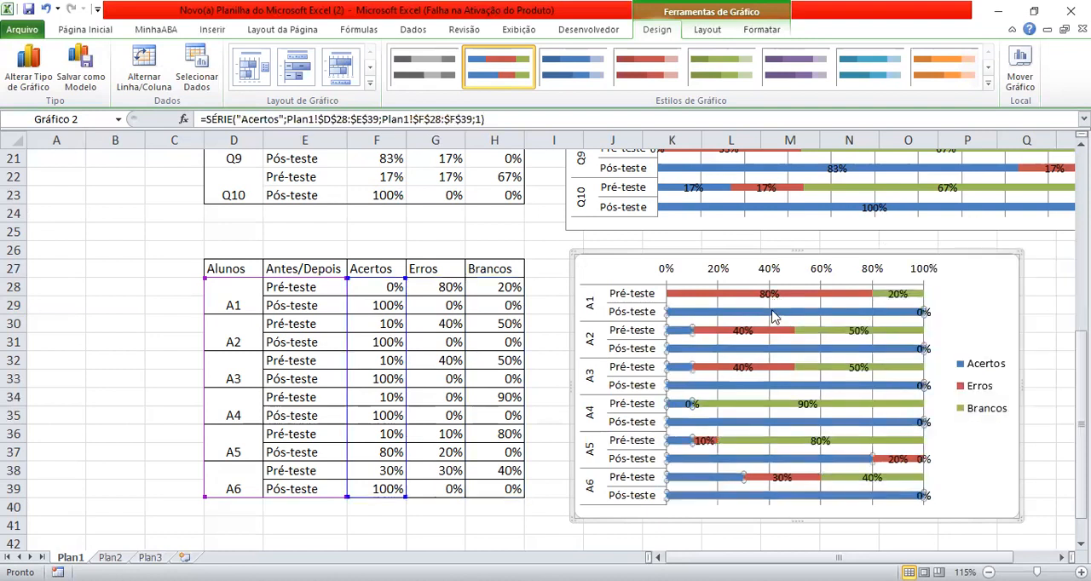
{"action": "right_click", "coordinate": [772, 312]}
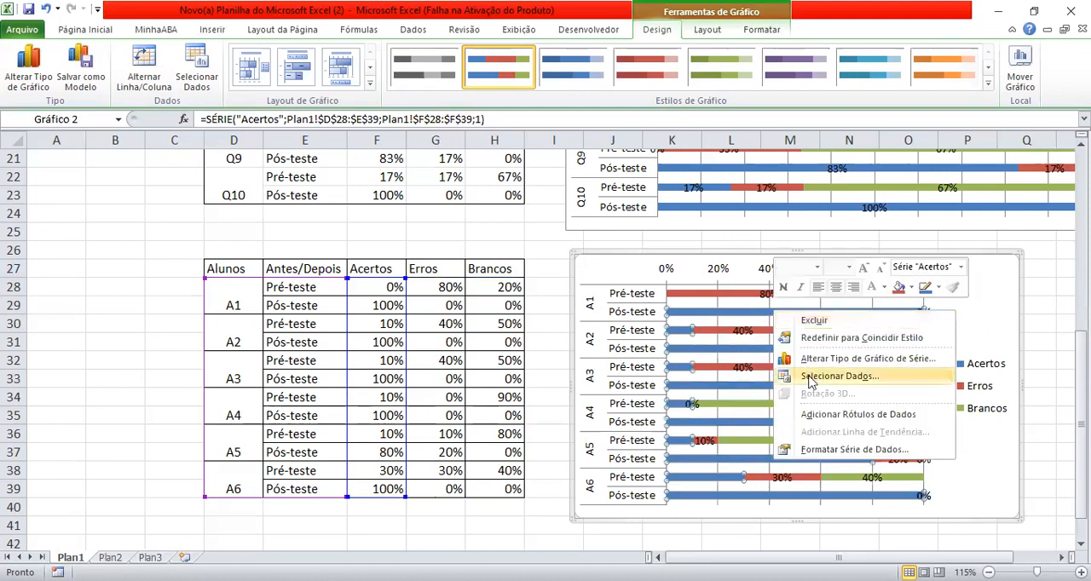
{"action": "left_click", "coordinate": [823, 414]}
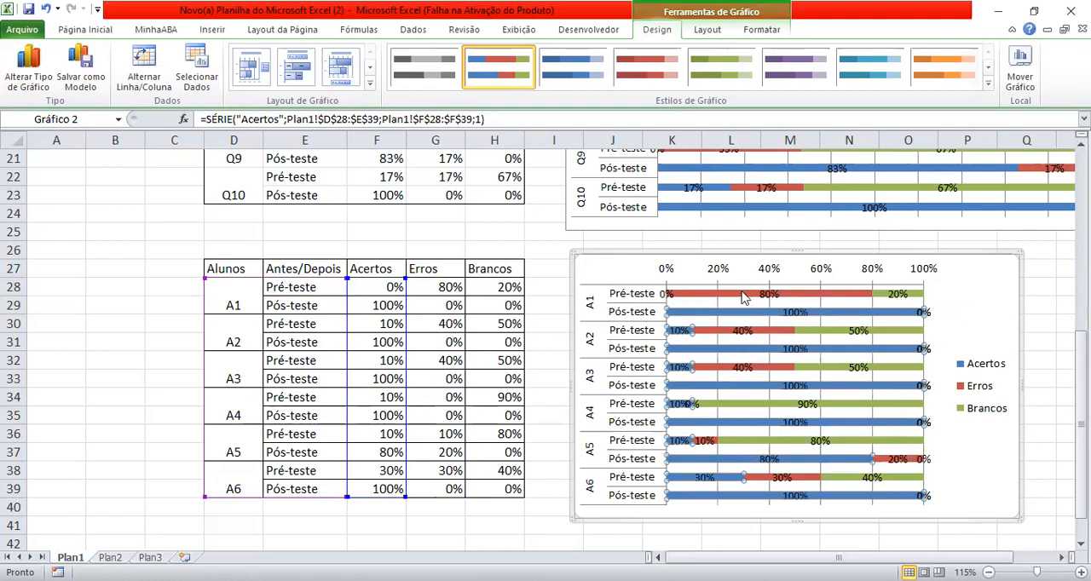
- Make the data labels of the Erros series bold in the students' chart
{"action": "left_click", "coordinate": [767, 295]}
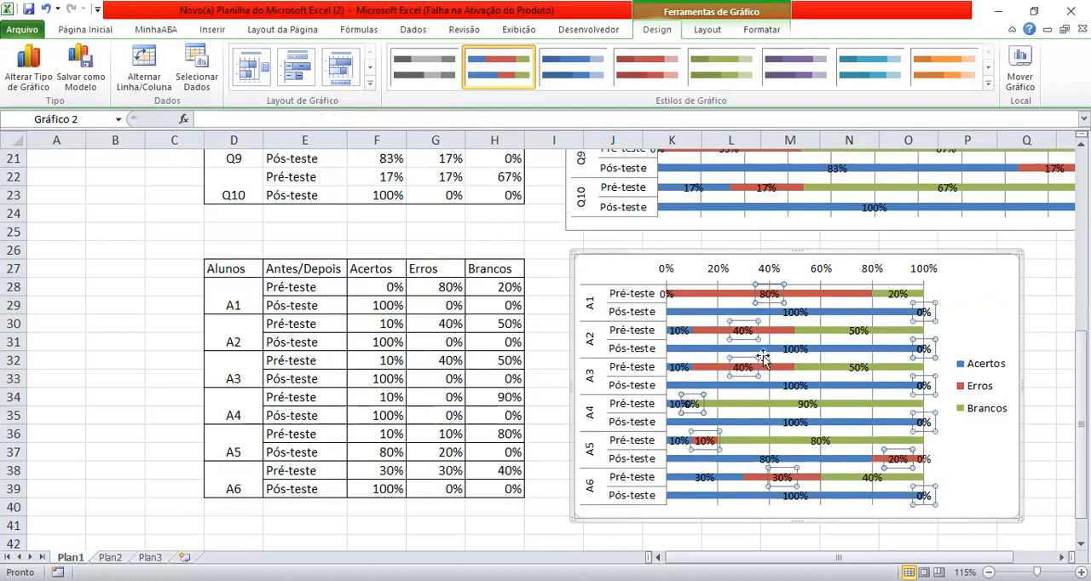
{"action": "left_click", "coordinate": [104, 32]}
{"action": "left_click", "coordinate": [91, 78]}
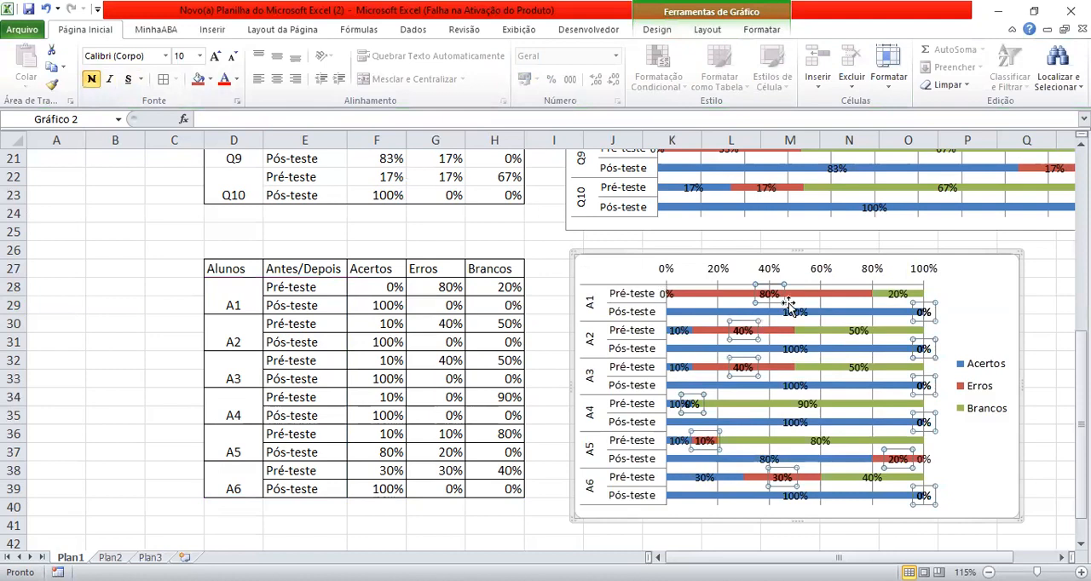
{"action": "left_click", "coordinate": [960, 290]}
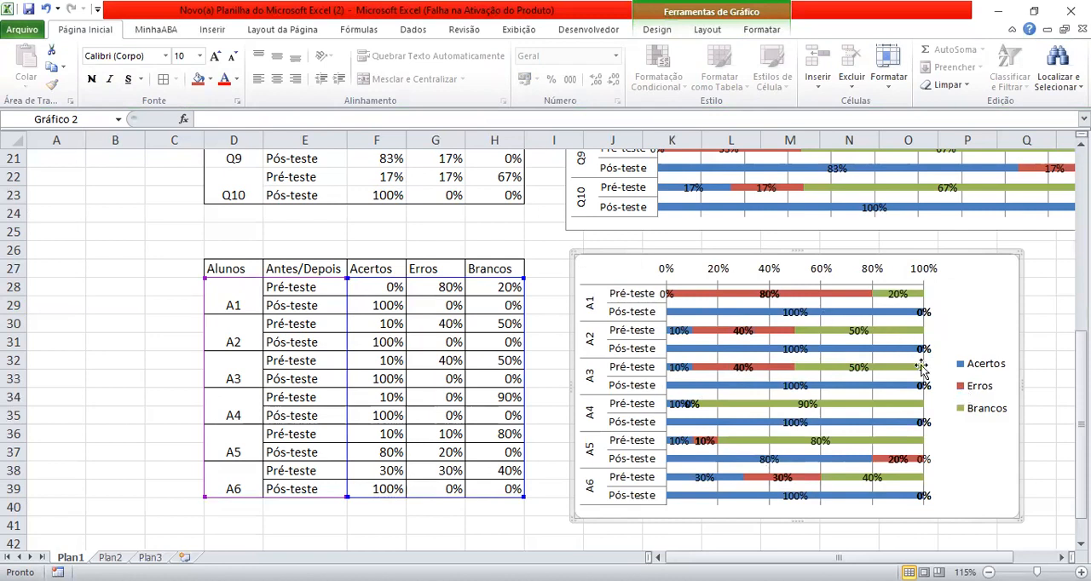
- Place the legend of the students' chart below the plot area
{"action": "left_click", "coordinate": [964, 376]}
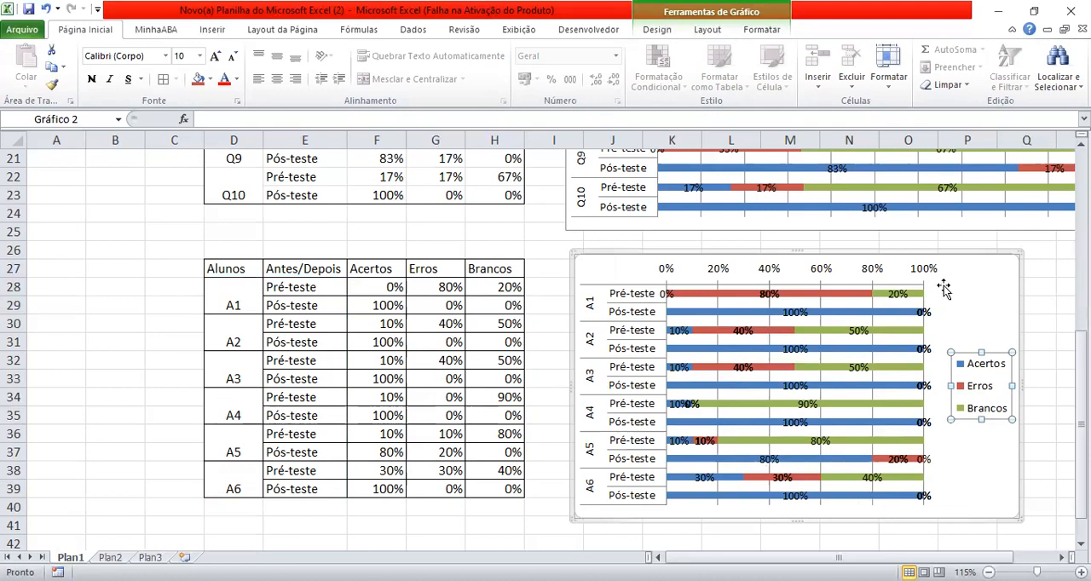
{"action": "left_click", "coordinate": [658, 32]}
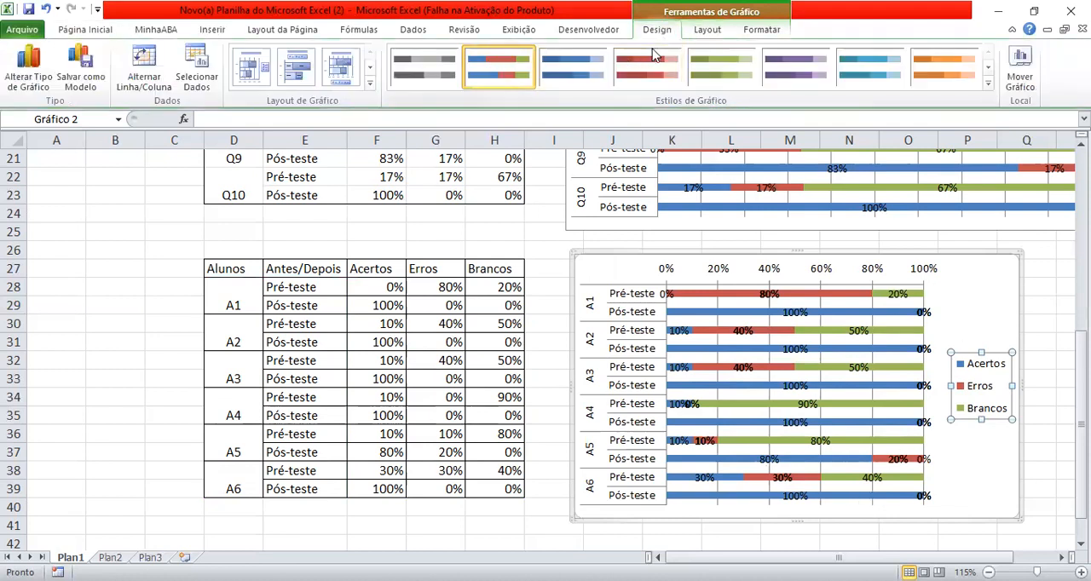
{"action": "left_click", "coordinate": [707, 31]}
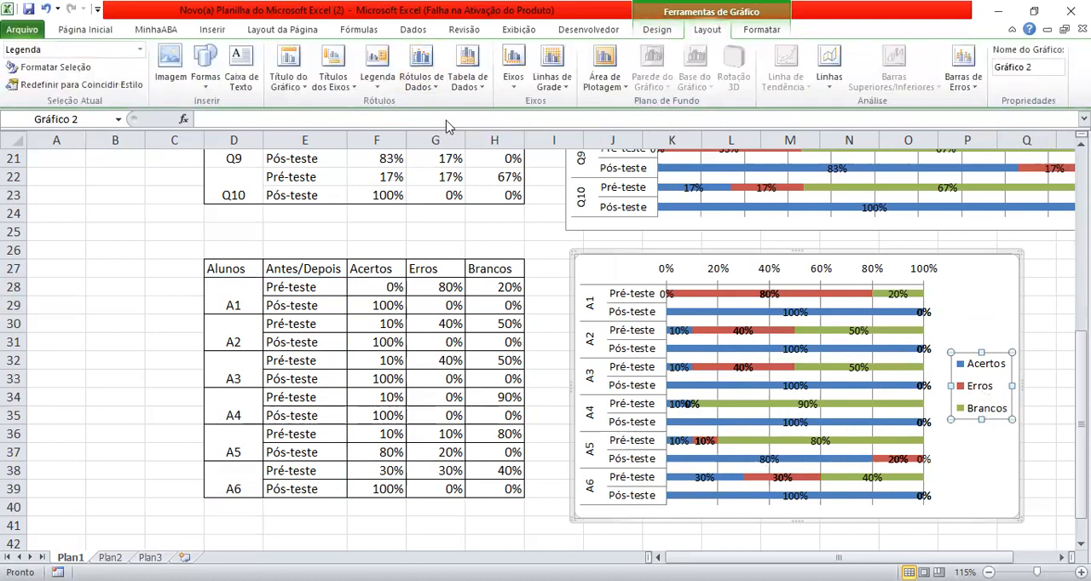
{"action": "left_click", "coordinate": [375, 76]}
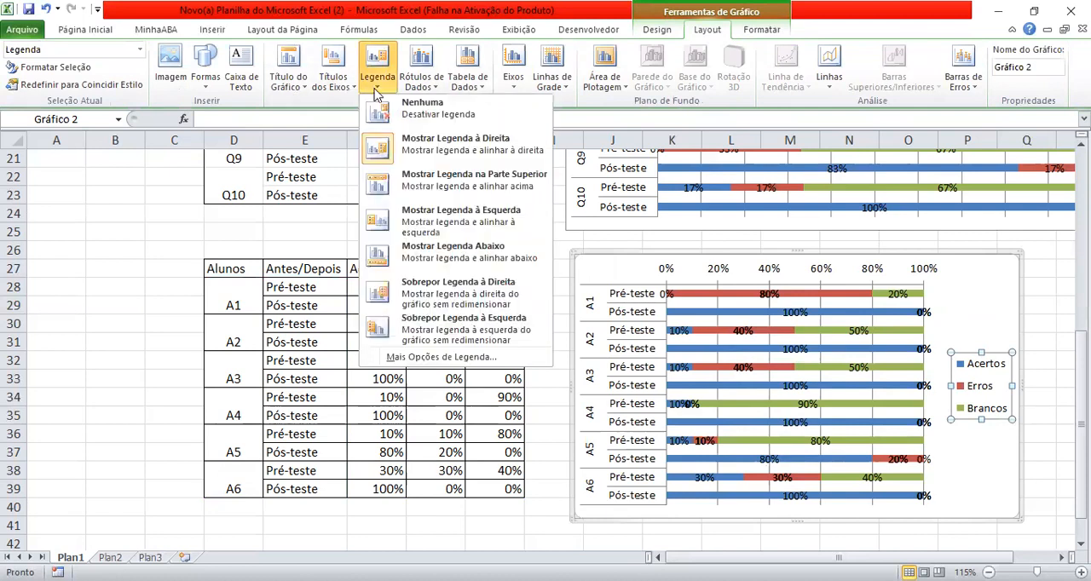
{"action": "left_click", "coordinate": [448, 252]}
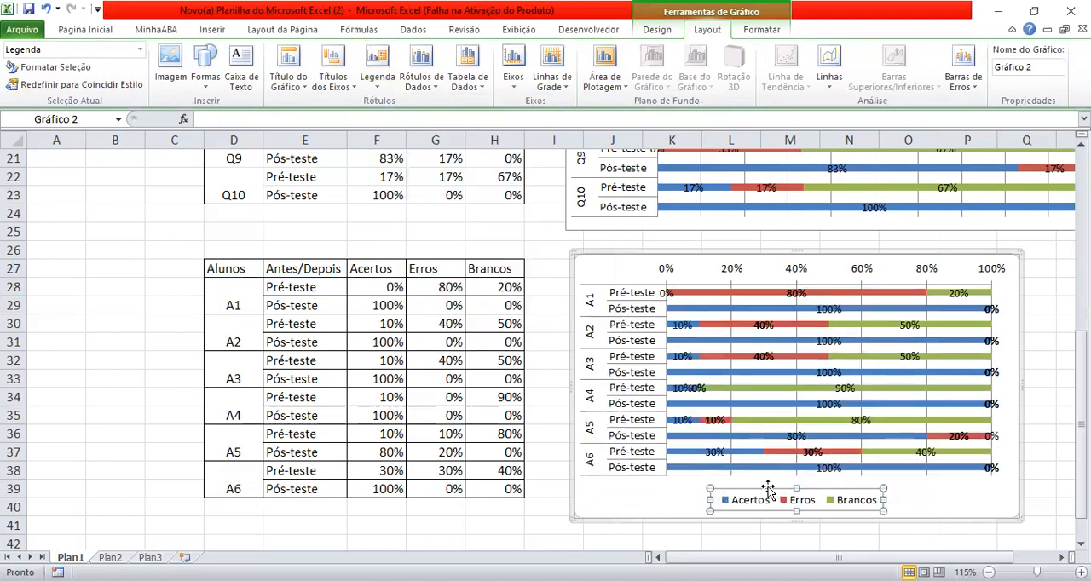
{"action": "left_click", "coordinate": [929, 493]}
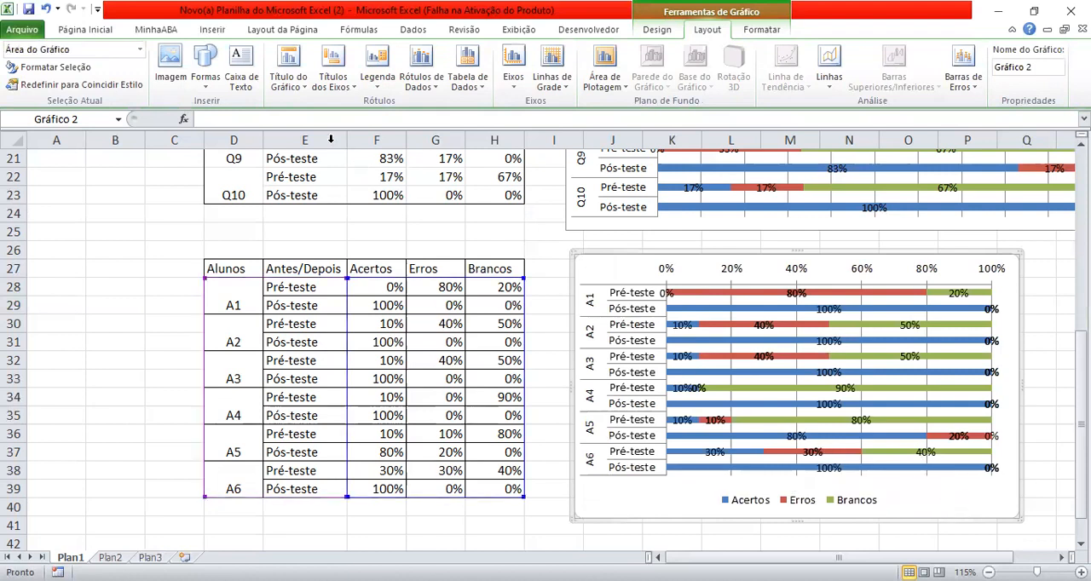
- Add the title "Desempenho de cada Aluno nos testes" above the students' chart
{"action": "left_click", "coordinate": [289, 81]}
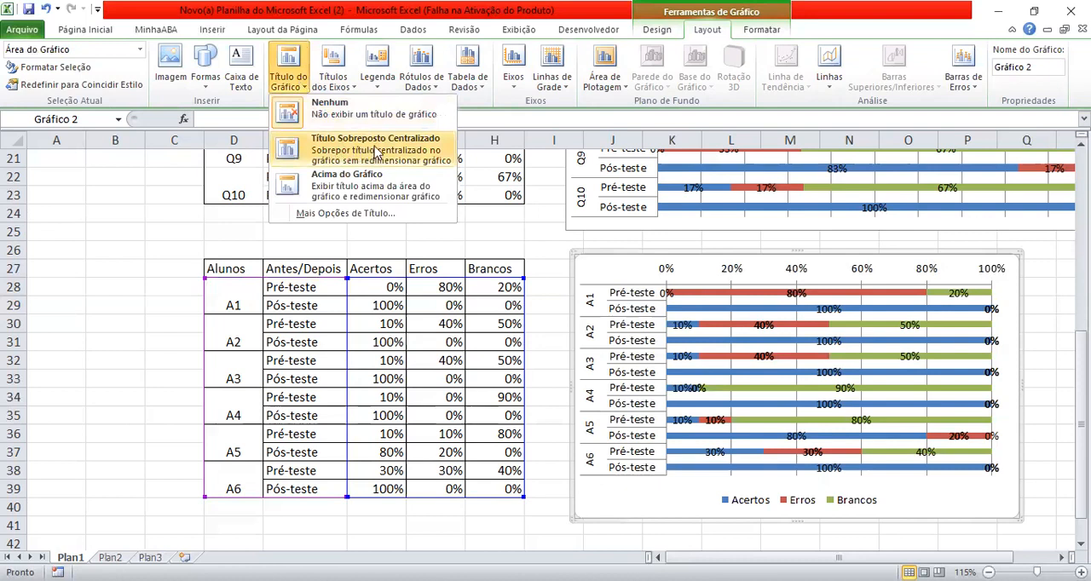
{"action": "left_click", "coordinate": [345, 189]}
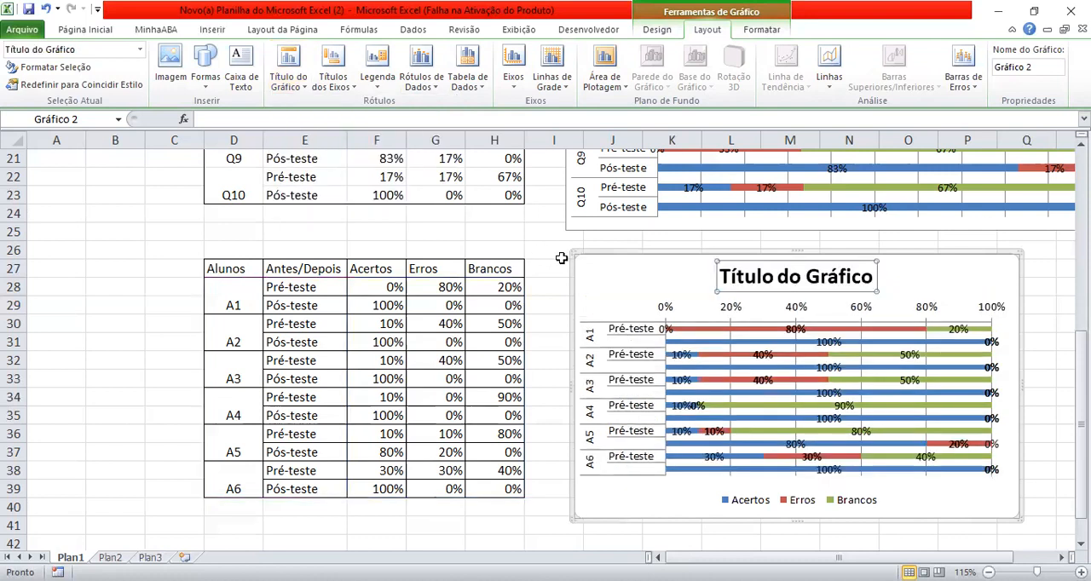
{"action": "left_click", "coordinate": [810, 276]}
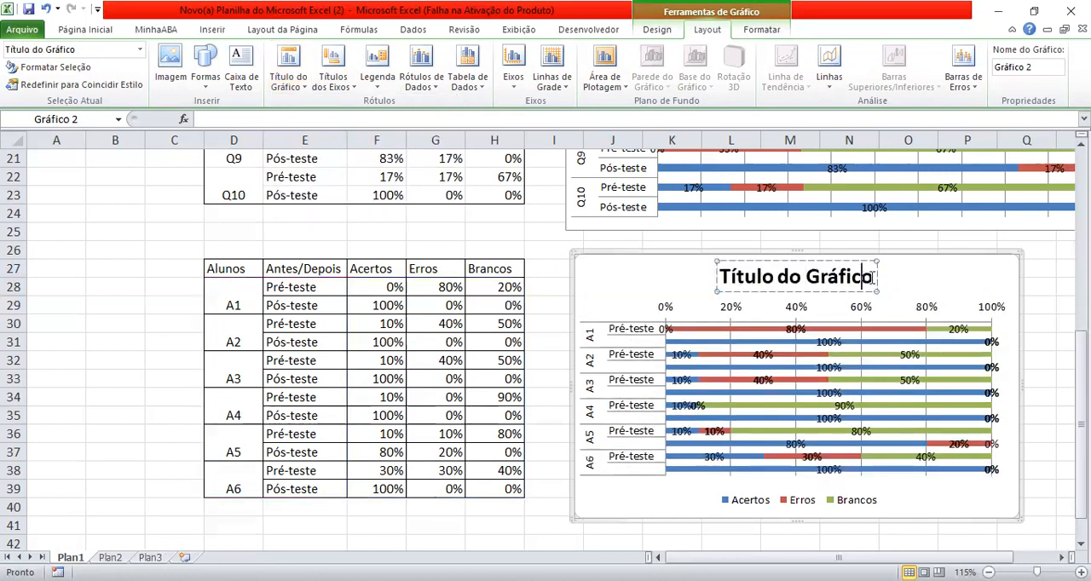
{"action": "key", "text": "BackSpace"}
{"action": "key", "text": "BackSpace"}
{"action": "key", "text": "BackSpace"}
{"action": "key", "text": "BackSpace"}
{"action": "key", "text": "BackSpace"}
{"action": "key", "text": "BackSpace"}
{"action": "key", "text": "BackSpace"}
{"action": "key", "text": "BackSpace"}
{"action": "key", "text": "BackSpace"}
{"action": "key", "text": "BackSpace"}
{"action": "key", "text": "BackSpace"}
{"action": "key", "text": "BackSpace"}
{"action": "key", "text": "BackSpace"}
{"action": "key", "text": "BackSpace"}
{"action": "key", "text": "BackSpace"}
{"action": "key", "text": "BackSpace"}
{"action": "key", "text": "BackSpace"}
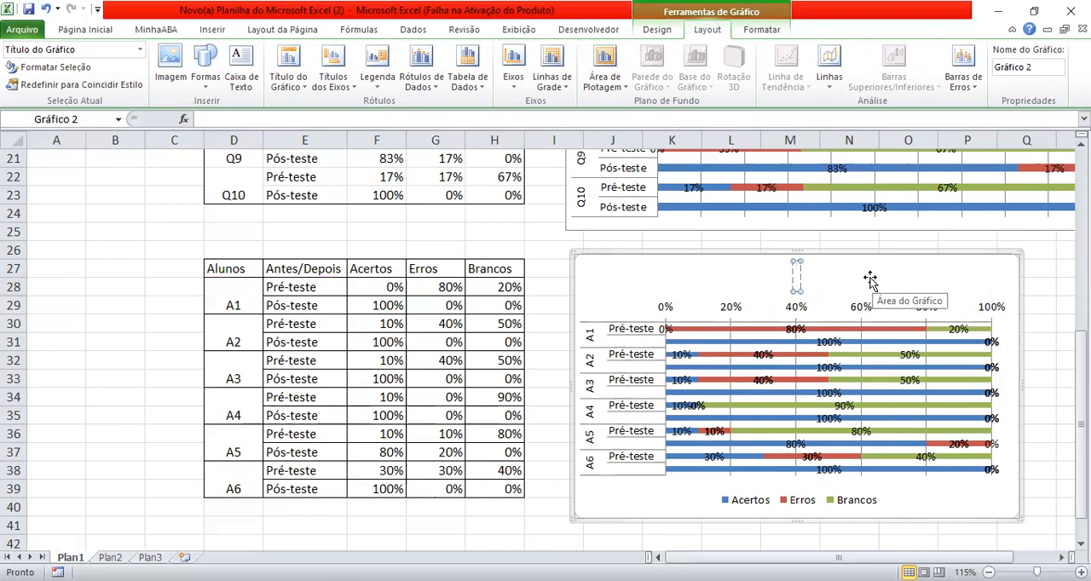
{"action": "type", "text": "Dese"}
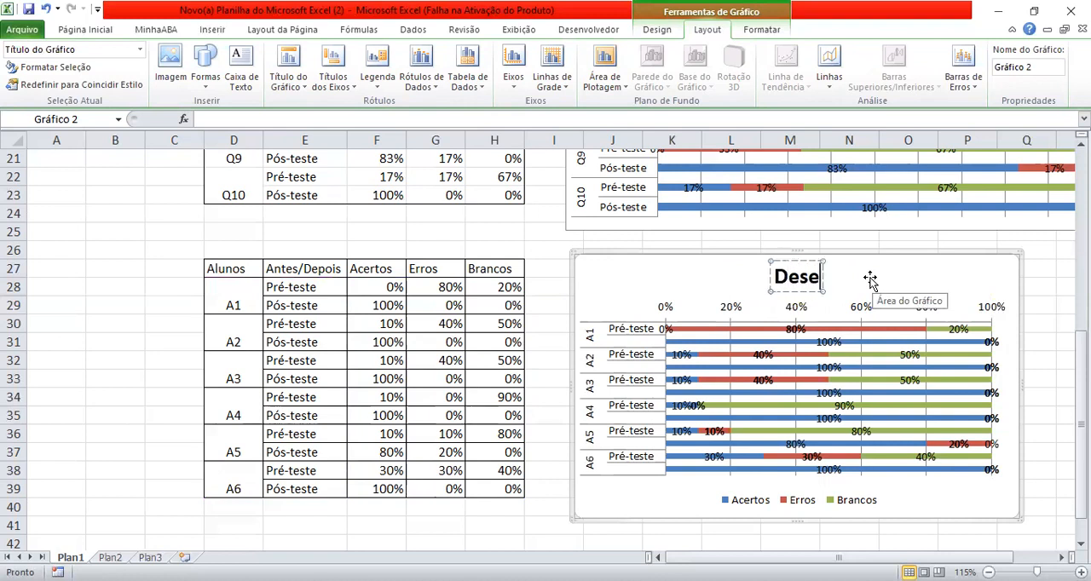
{"action": "type", "text": "mpenh"}
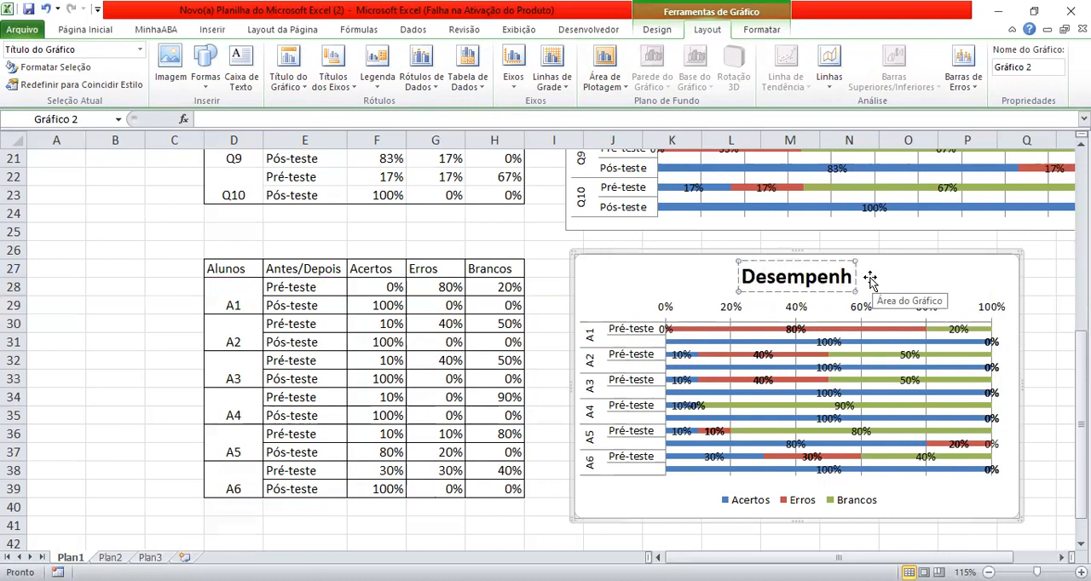
{"action": "type", "text": "o de ca"}
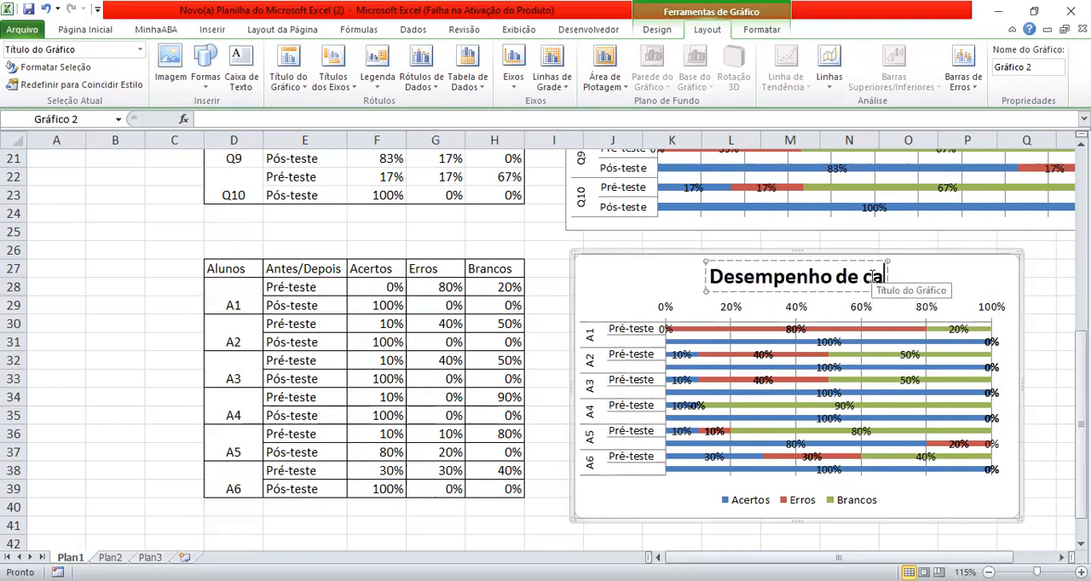
{"action": "type", "text": "da Al"}
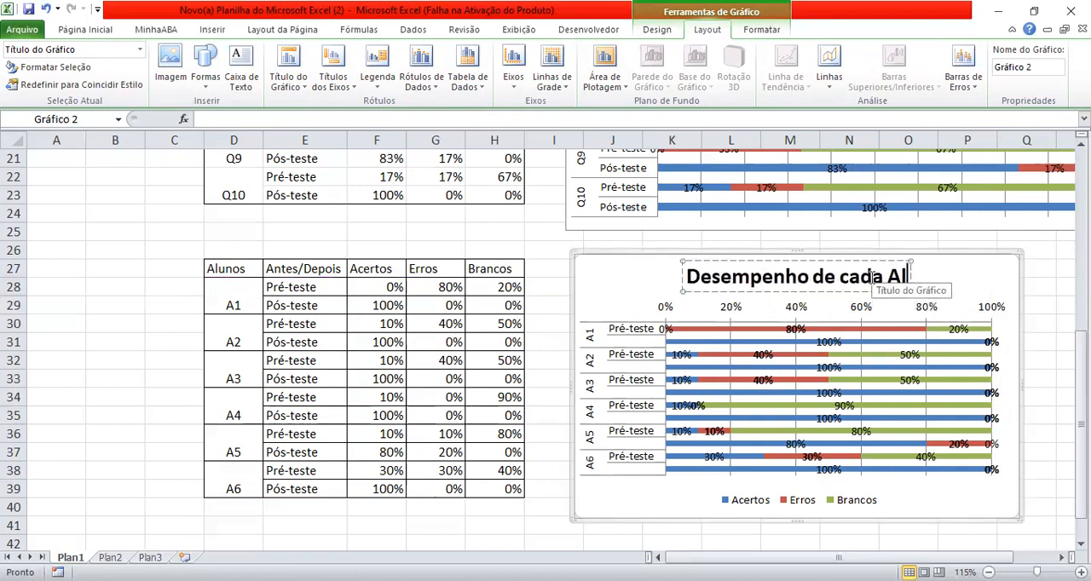
{"action": "type", "text": "uno n"}
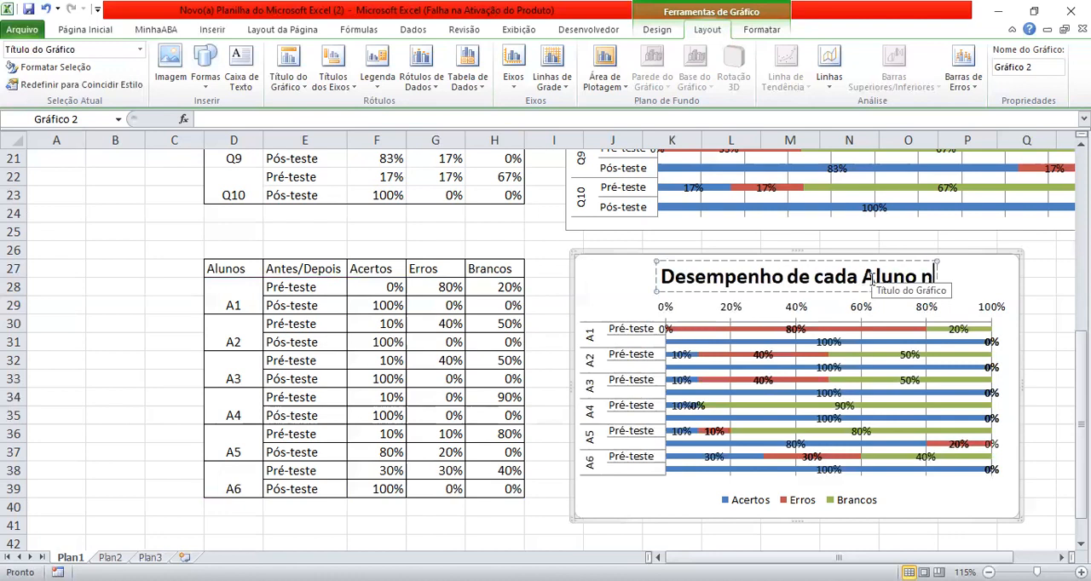
{"action": "type", "text": "os testes"}
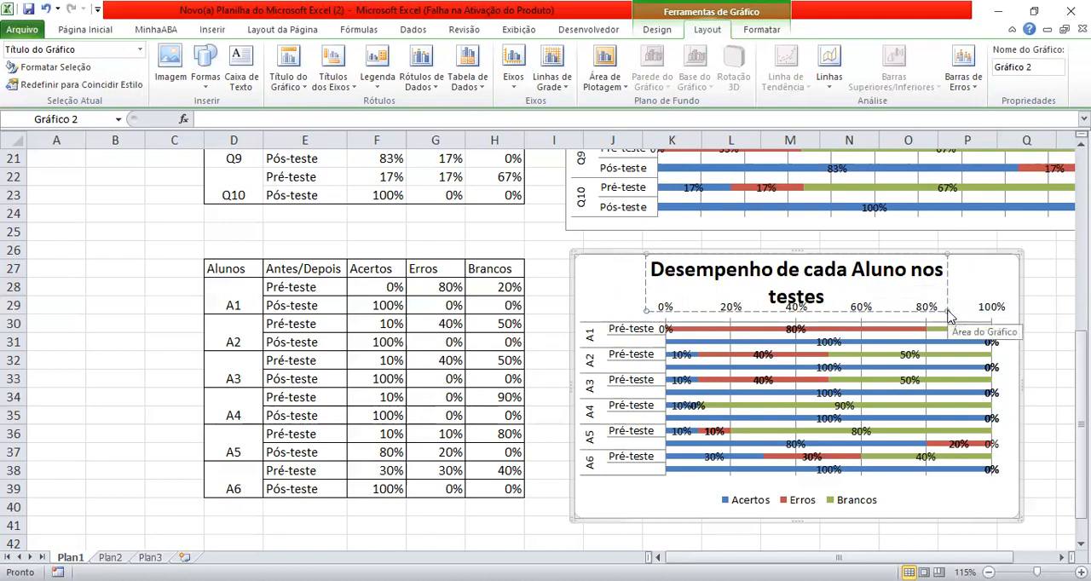
{"action": "left_click", "coordinate": [974, 300]}
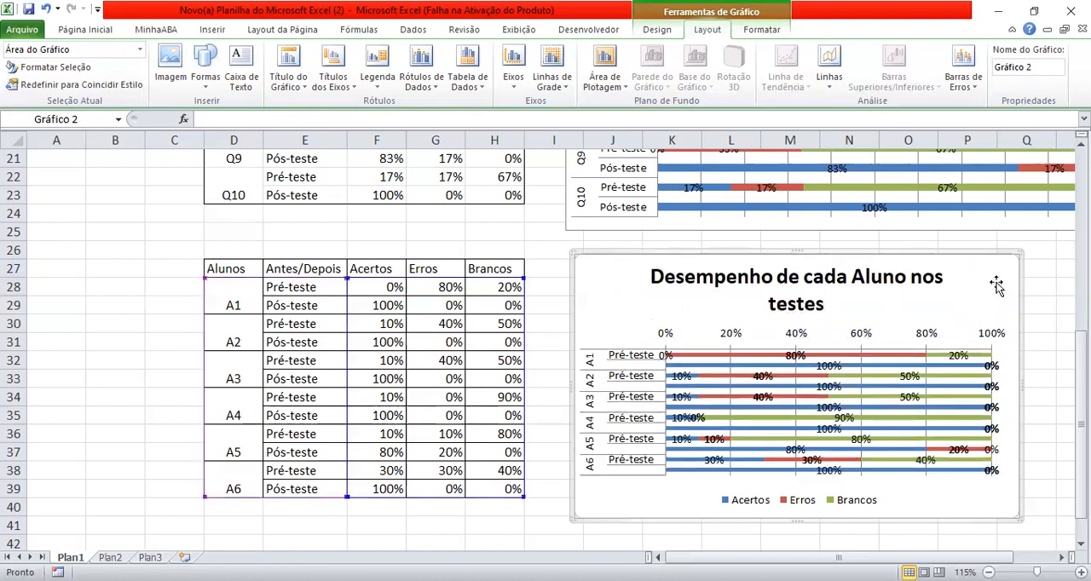
{"action": "left_click", "coordinate": [1035, 305]}
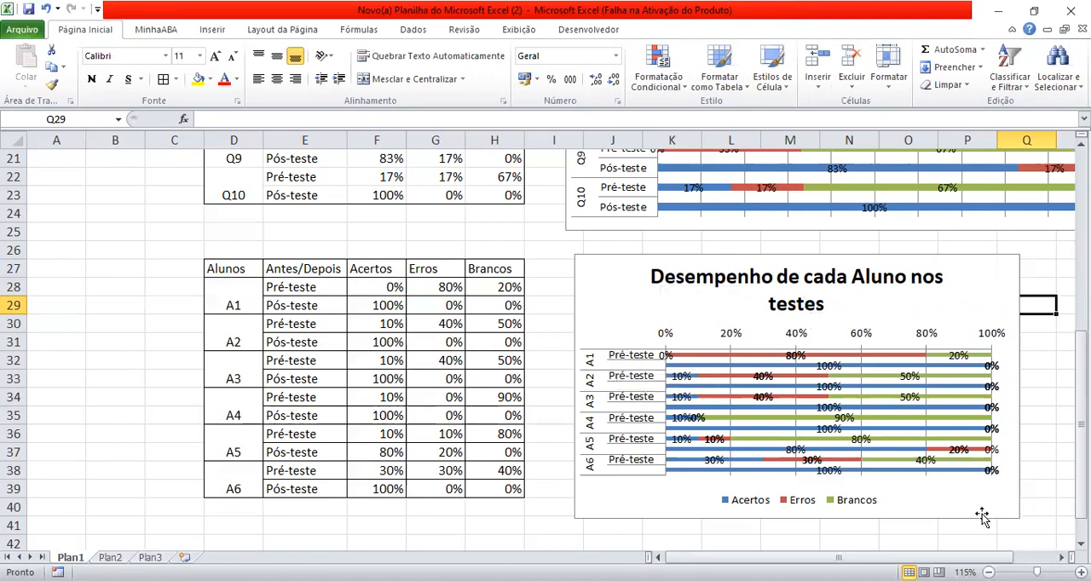
- Enlarge the students' chart in width and height until its title fits on one line and every Pós-teste category label shows
{"action": "left_click", "coordinate": [1022, 518]}
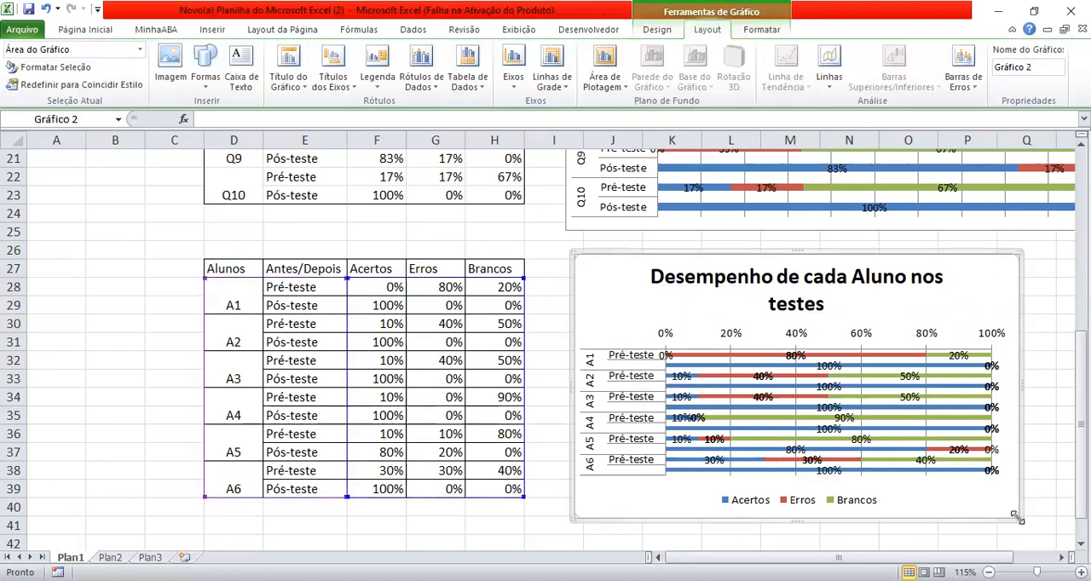
{"action": "left_click_drag", "start_coordinate": [1018, 520], "coordinate": [1057, 537]}
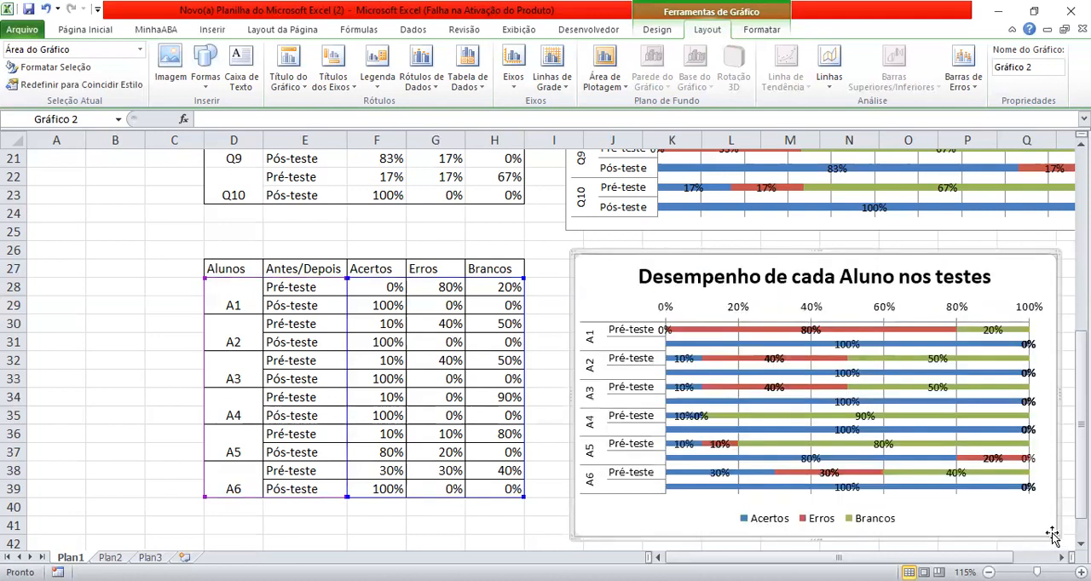
{"action": "left_click_drag", "start_coordinate": [1057, 535], "coordinate": [1072, 552]}
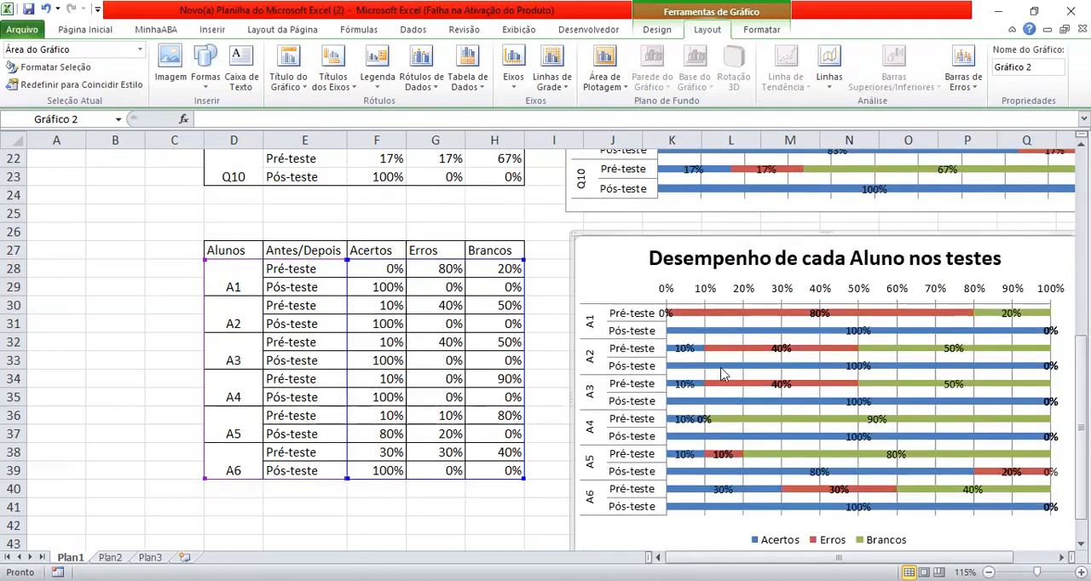
- Review the questions' chart, the students' chart and the Acertos, Erros and Brancos headers of the questions table
{"action": "scroll", "coordinate": [776, 358], "scroll_direction": "up", "scroll_amount": 2}
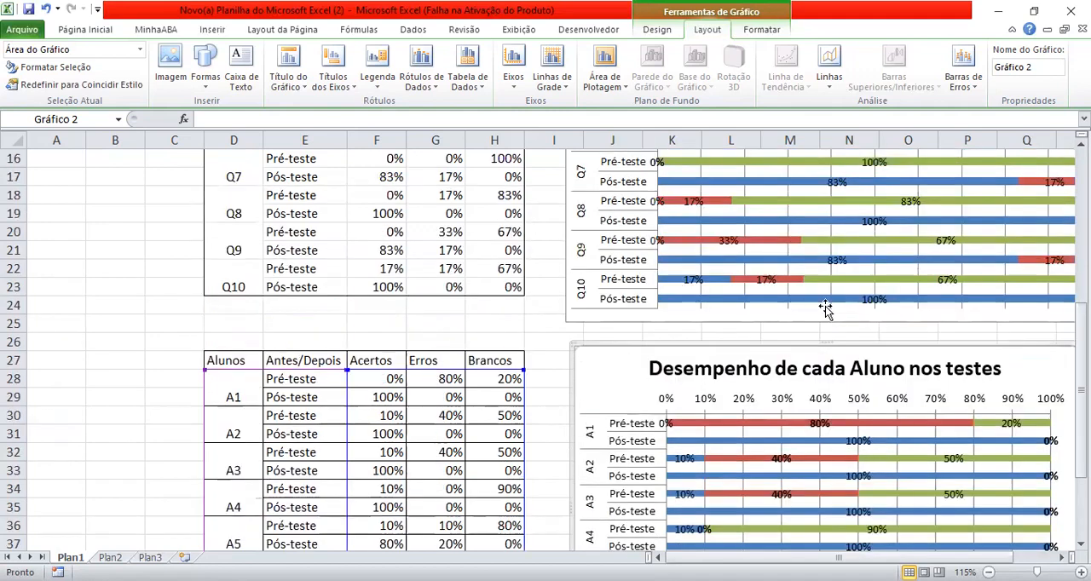
{"action": "scroll", "coordinate": [841, 533], "scroll_direction": "down", "scroll_amount": 2}
{"action": "scroll", "coordinate": [837, 460], "scroll_direction": "up", "scroll_amount": 2}
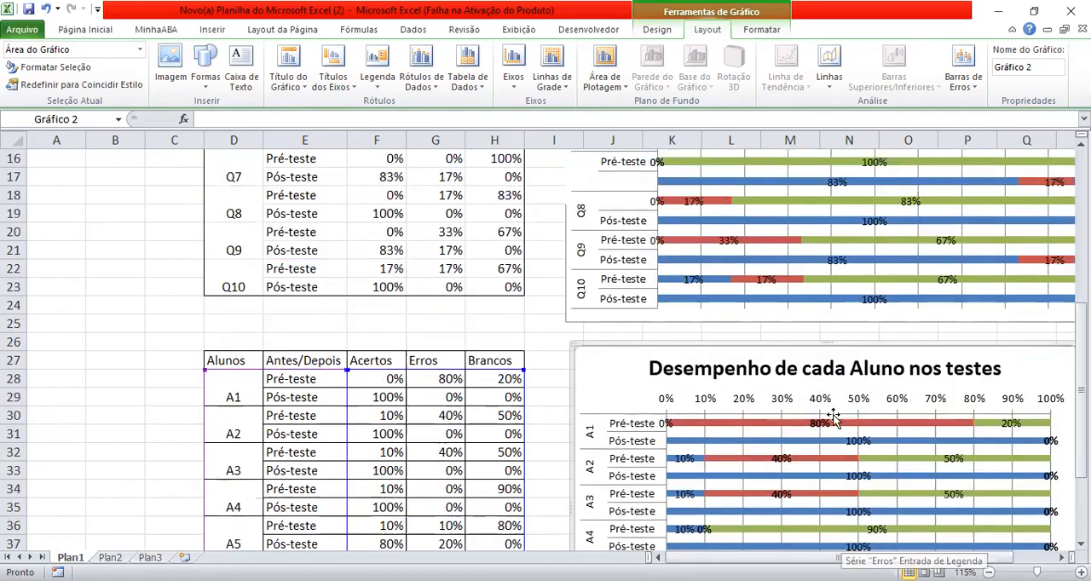
{"action": "scroll", "coordinate": [833, 418], "scroll_direction": "up", "scroll_amount": 5}
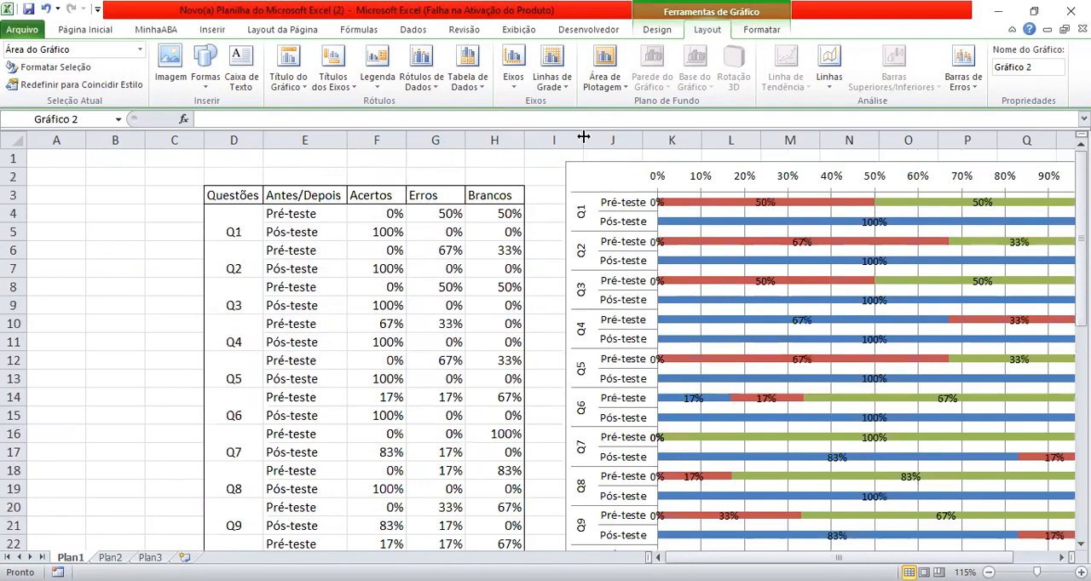
{"action": "left_click", "coordinate": [591, 177]}
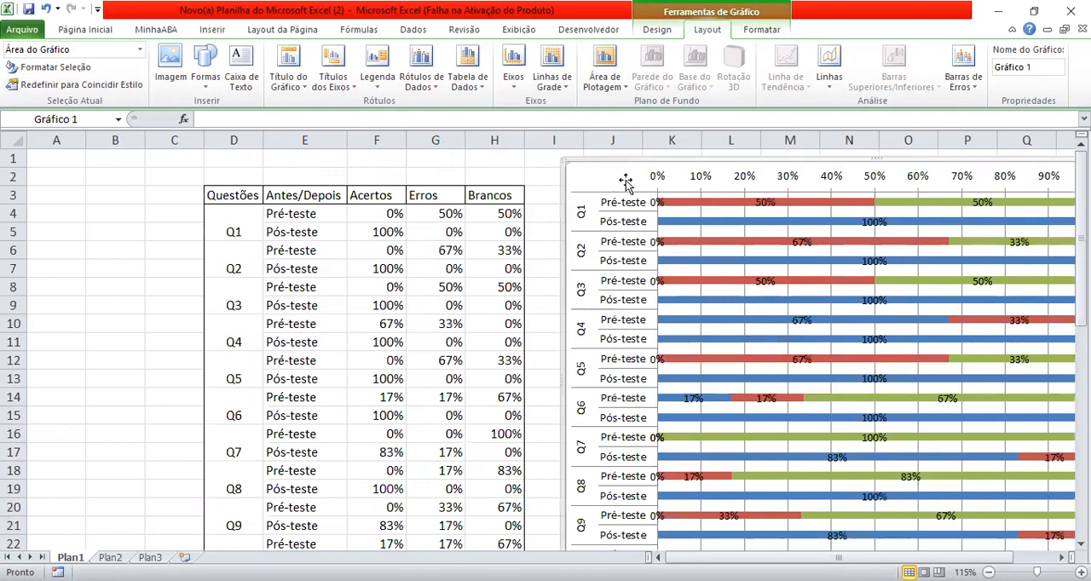
{"action": "scroll", "coordinate": [623, 183], "scroll_direction": "down", "scroll_amount": 7}
{"action": "scroll", "coordinate": [648, 204], "scroll_direction": "up", "scroll_amount": 7}
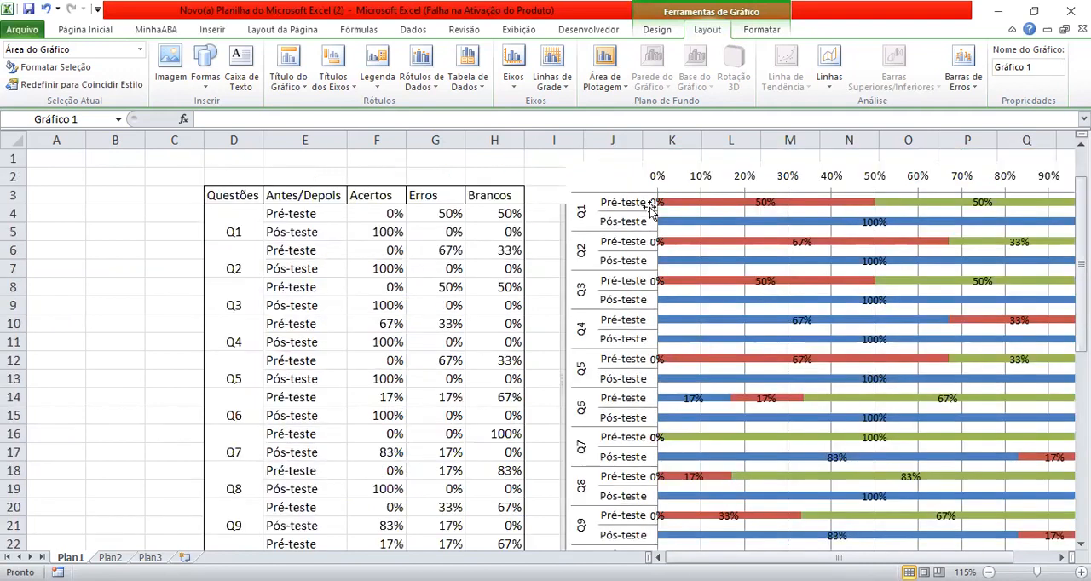
{"action": "scroll", "coordinate": [653, 213], "scroll_direction": "down", "scroll_amount": 8}
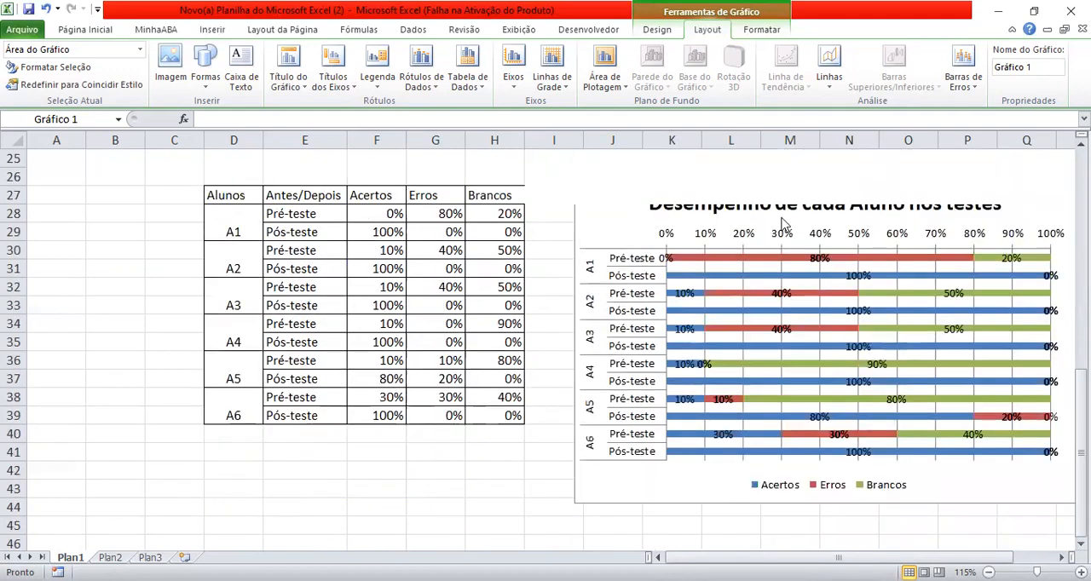
{"action": "scroll", "coordinate": [677, 326], "scroll_direction": "up", "scroll_amount": 3}
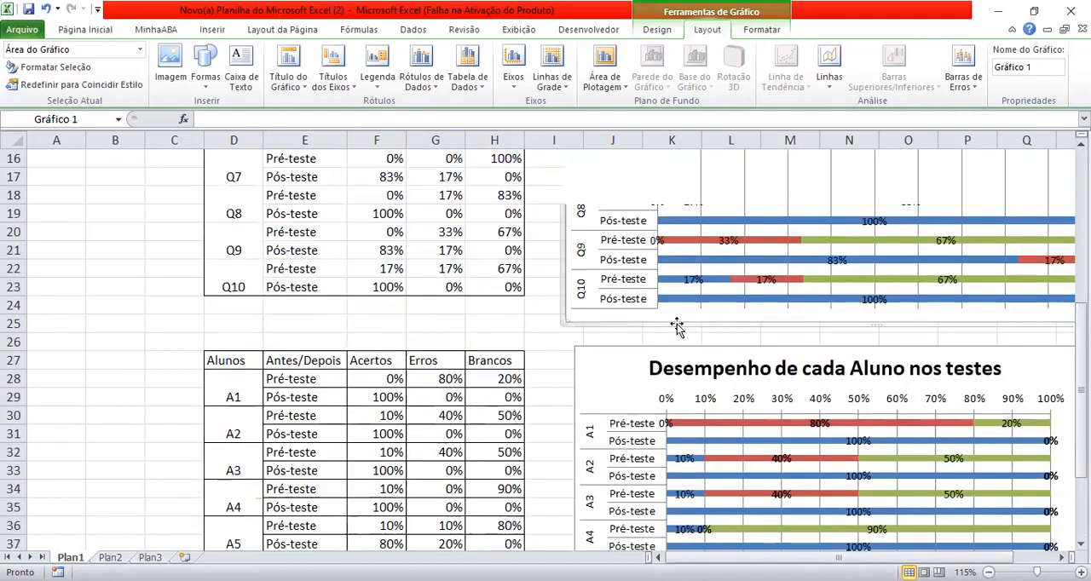
{"action": "scroll", "coordinate": [678, 327], "scroll_direction": "up", "scroll_amount": 5}
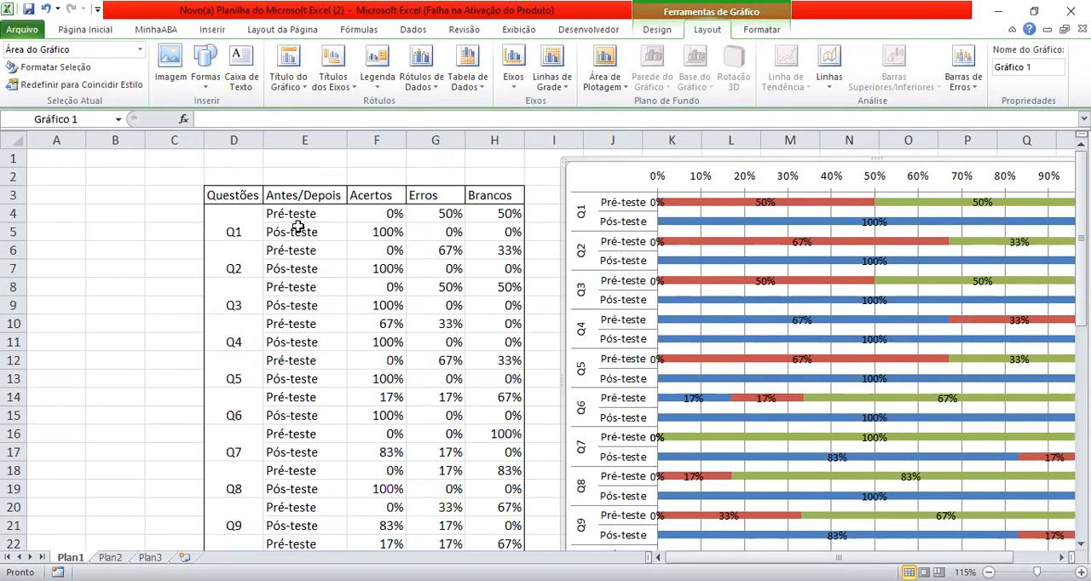
{"action": "left_click", "coordinate": [371, 197]}
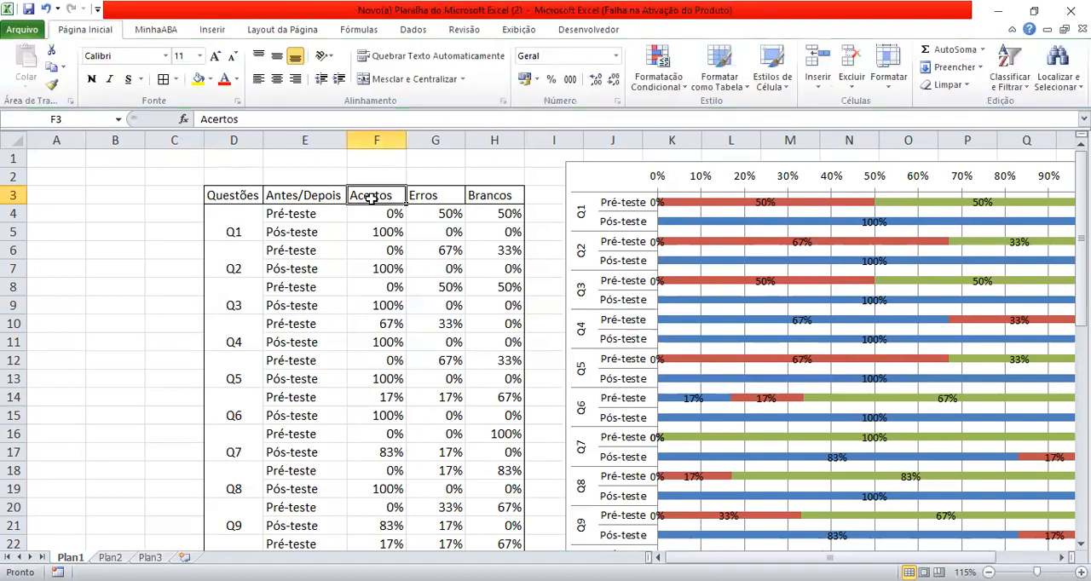
{"action": "left_click", "coordinate": [430, 195]}
{"action": "left_click", "coordinate": [498, 198]}
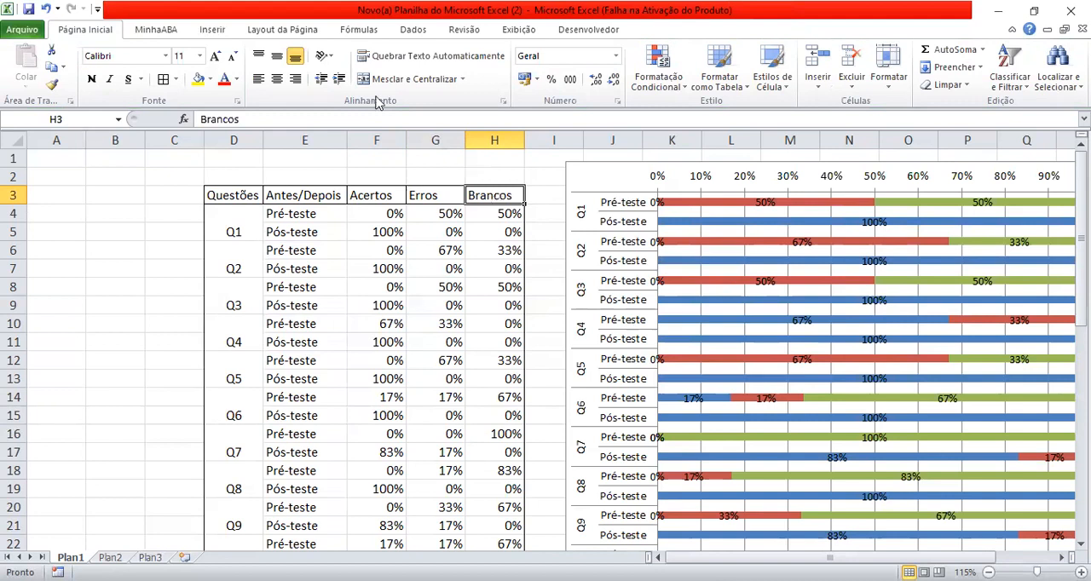
{"action": "left_click", "coordinate": [400, 56]}
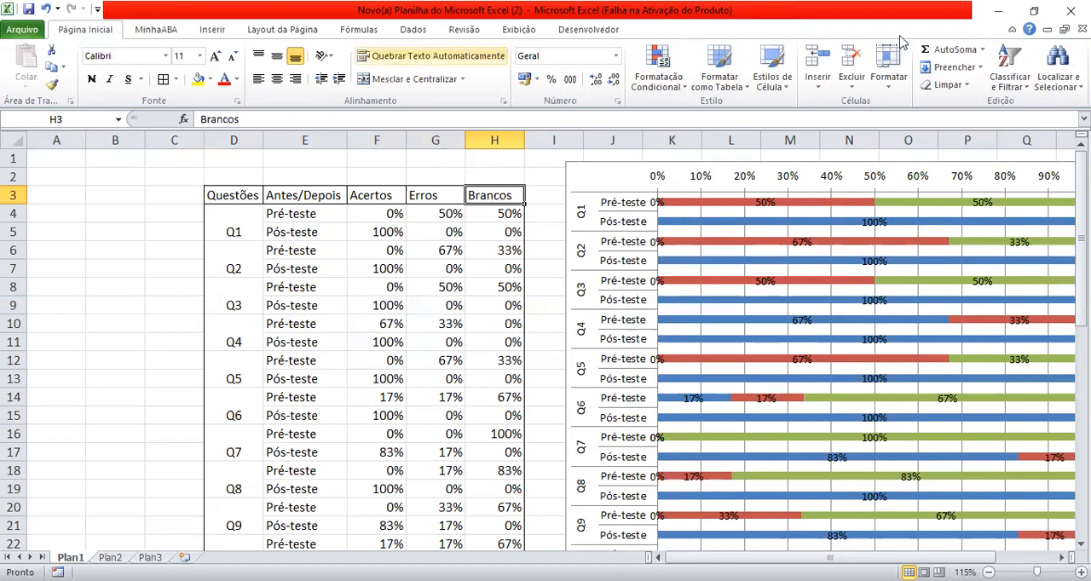